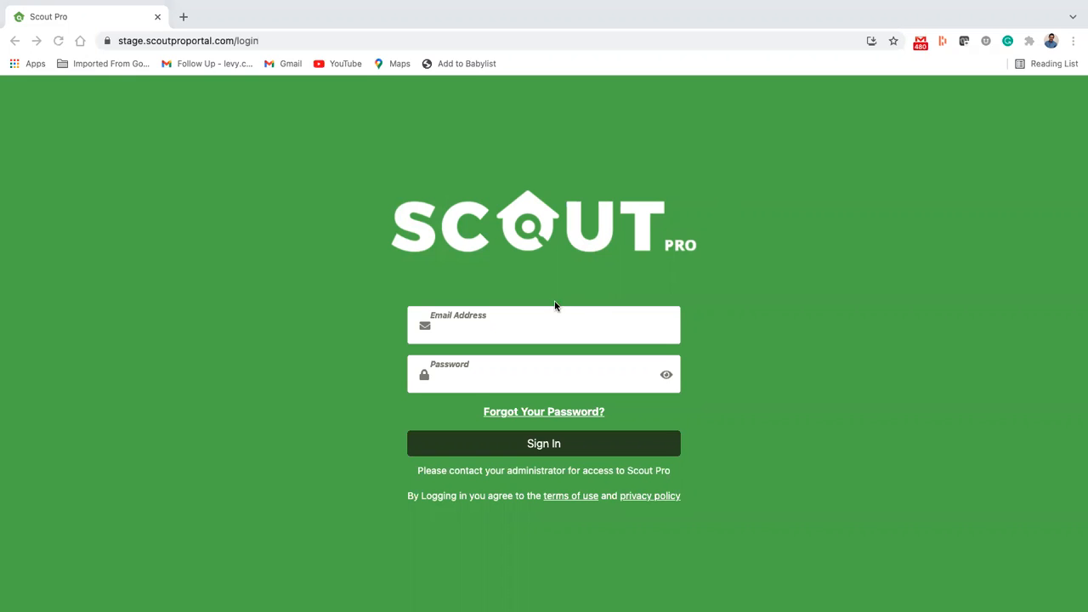
Step: Sign in to the Scout Pro portal with the account's e-mail address and password
click(520, 317)
click(530, 325)
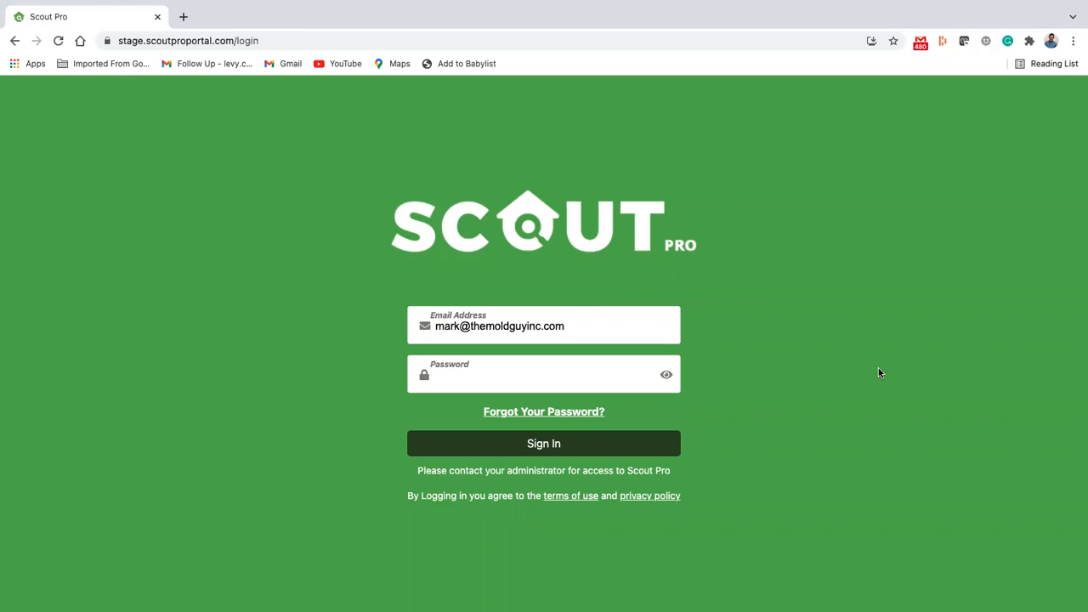
click(564, 364)
click(666, 358)
click(573, 372)
key(super+v)
click(517, 449)
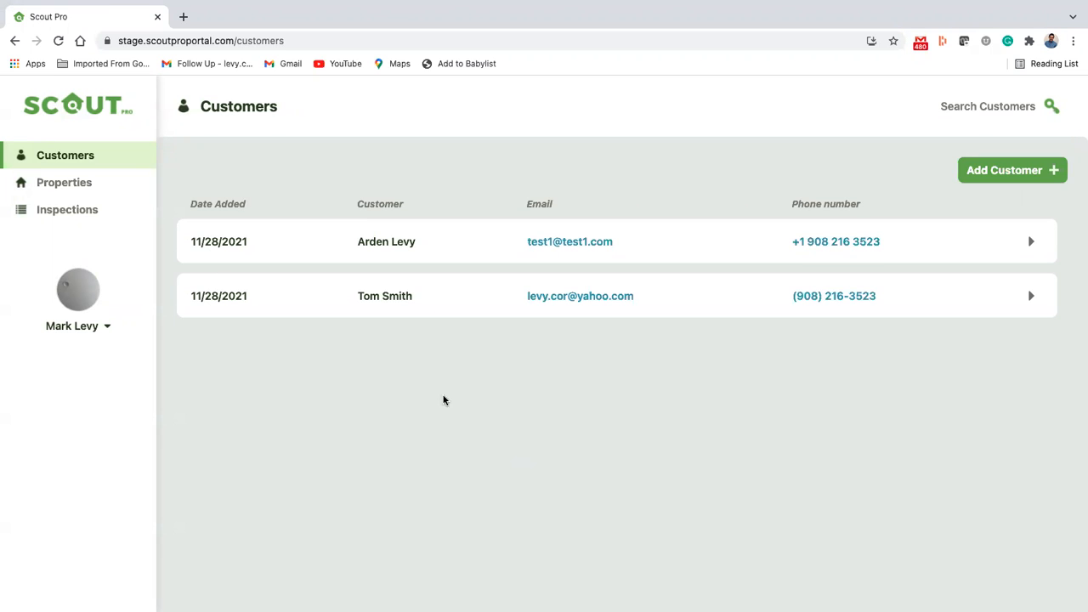
Step: Look through the Properties, Inspections and Customers lists and the options of the account menu
click(100, 183)
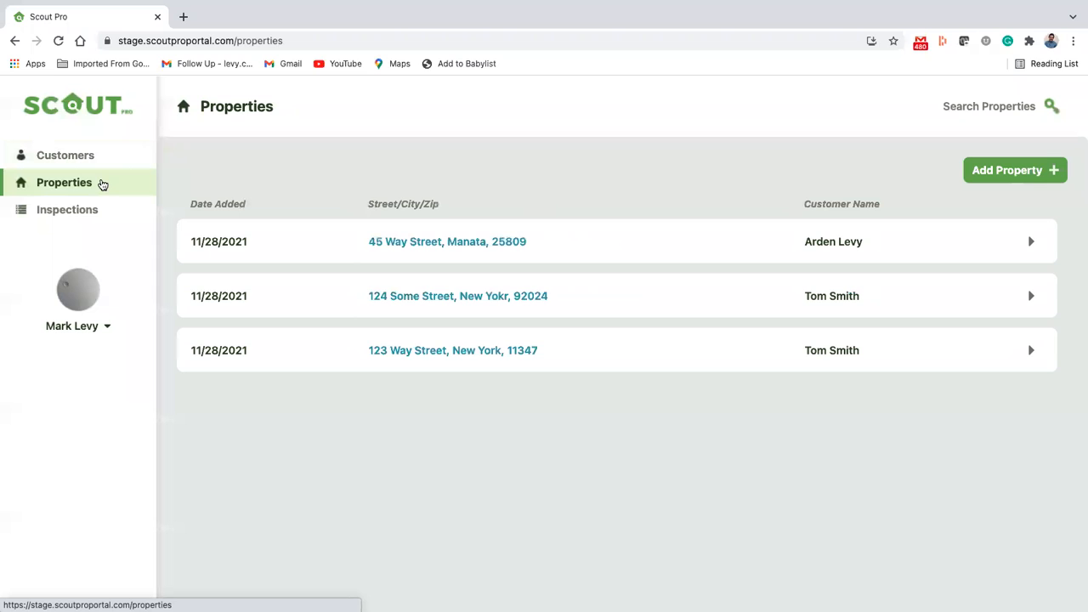
click(81, 208)
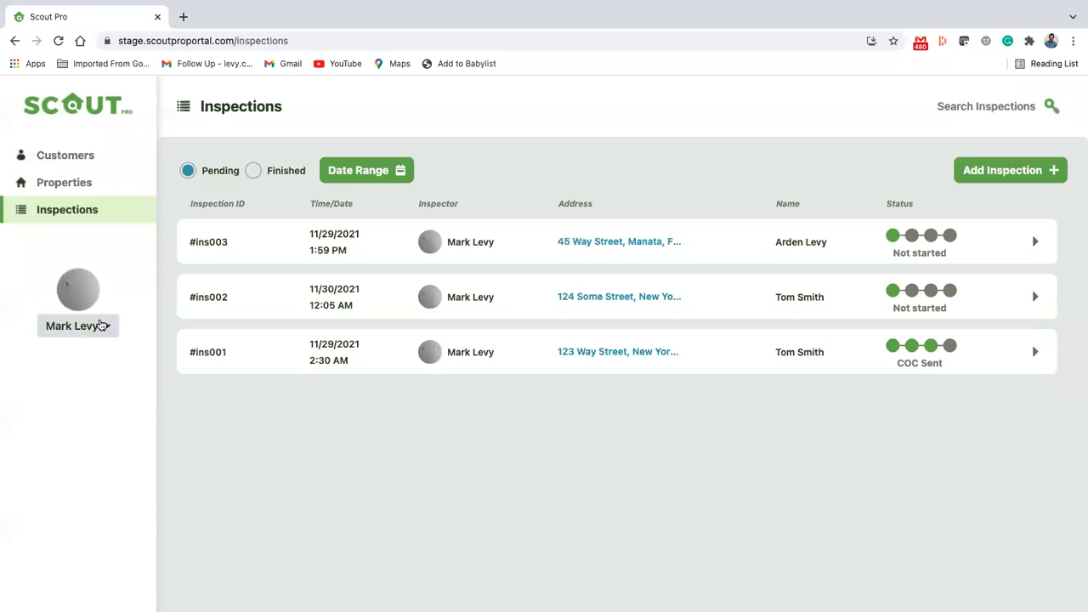
click(100, 325)
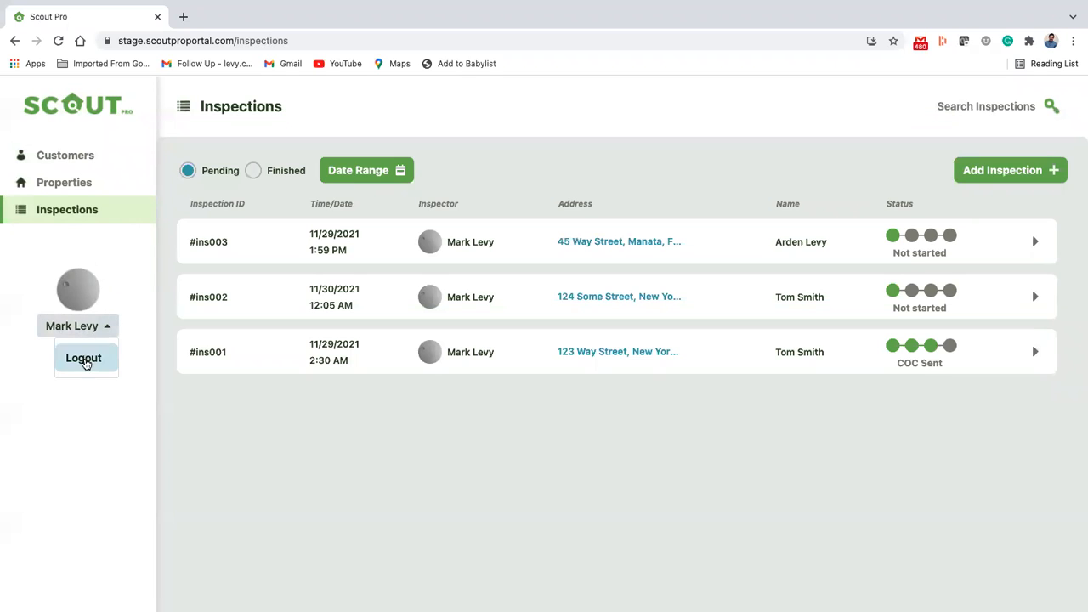
click(100, 325)
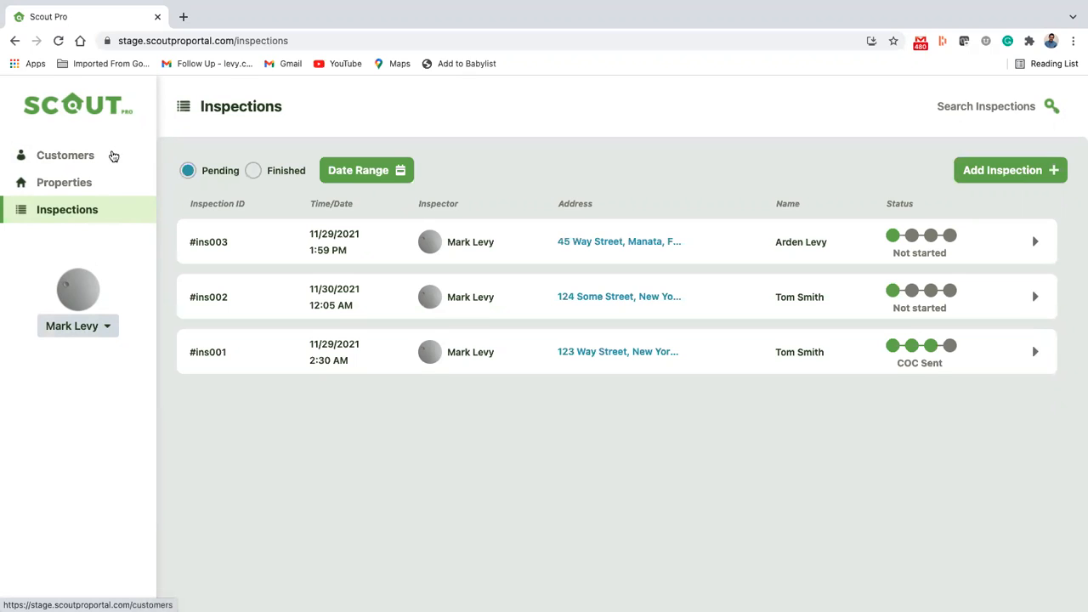
click(72, 160)
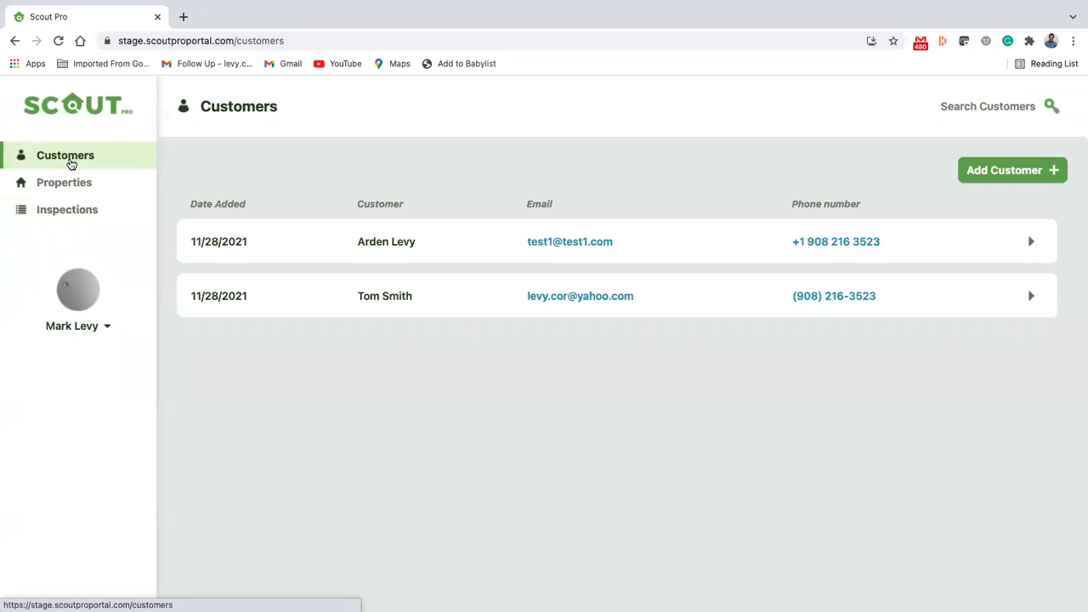
click(60, 182)
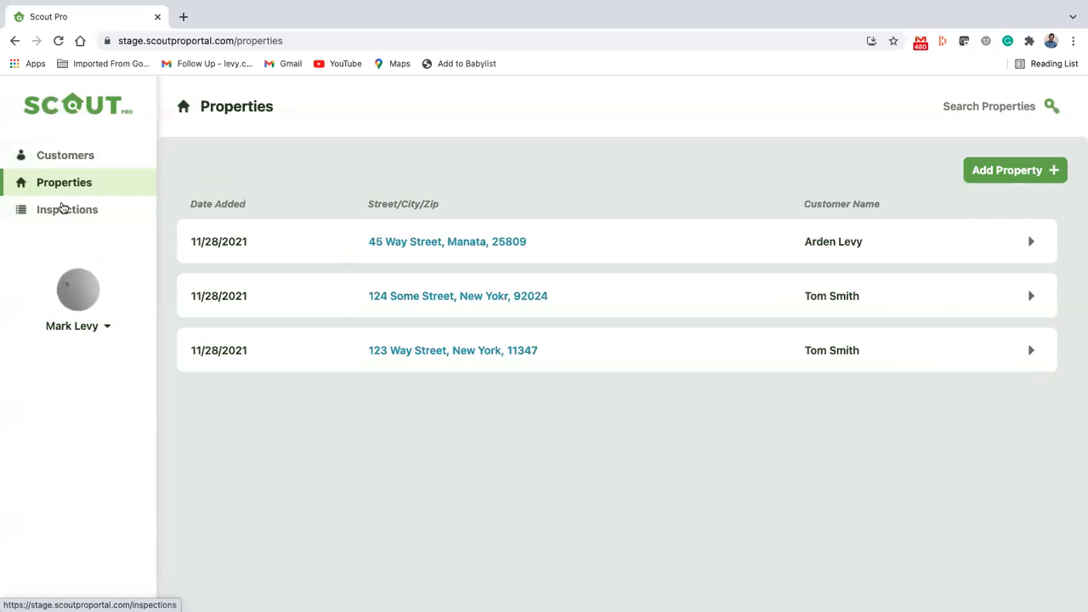
click(62, 209)
Step: Search the customers for "ard" and open the matching customer's record
click(68, 154)
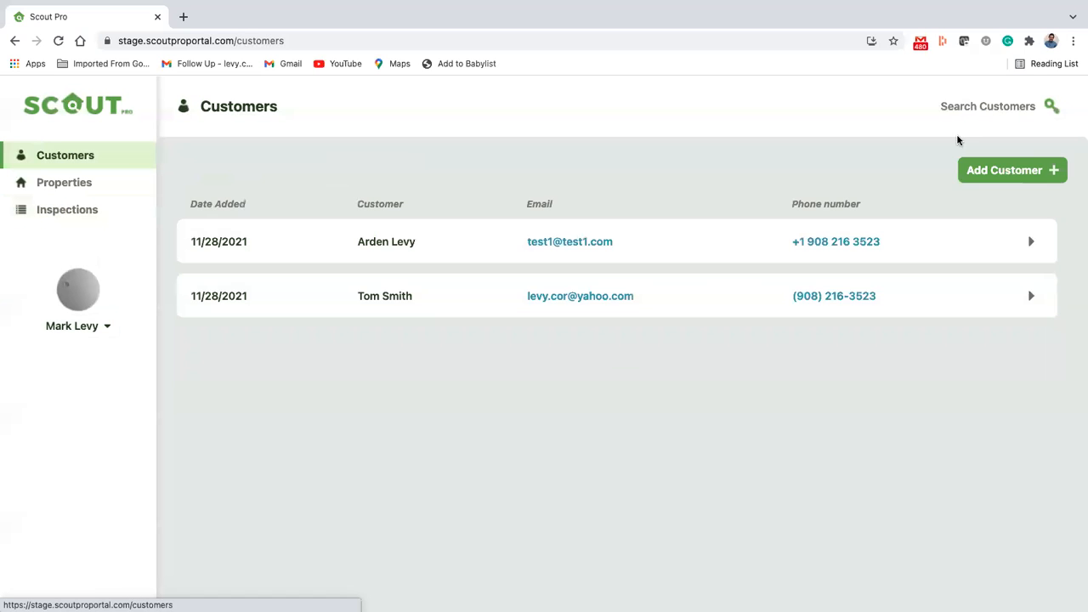
click(1050, 104)
click(963, 104)
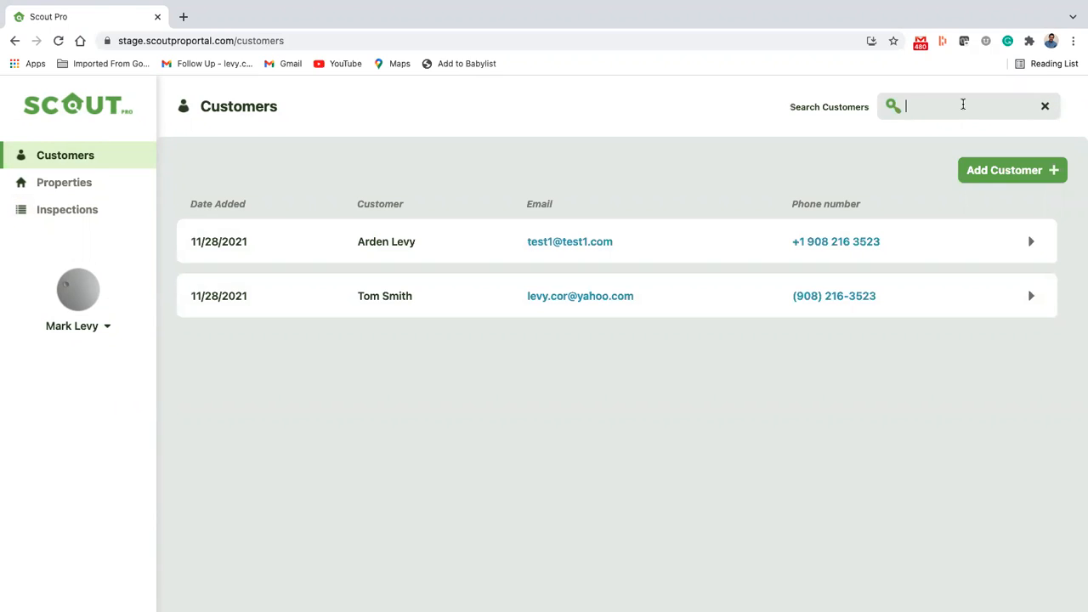
text(ard)
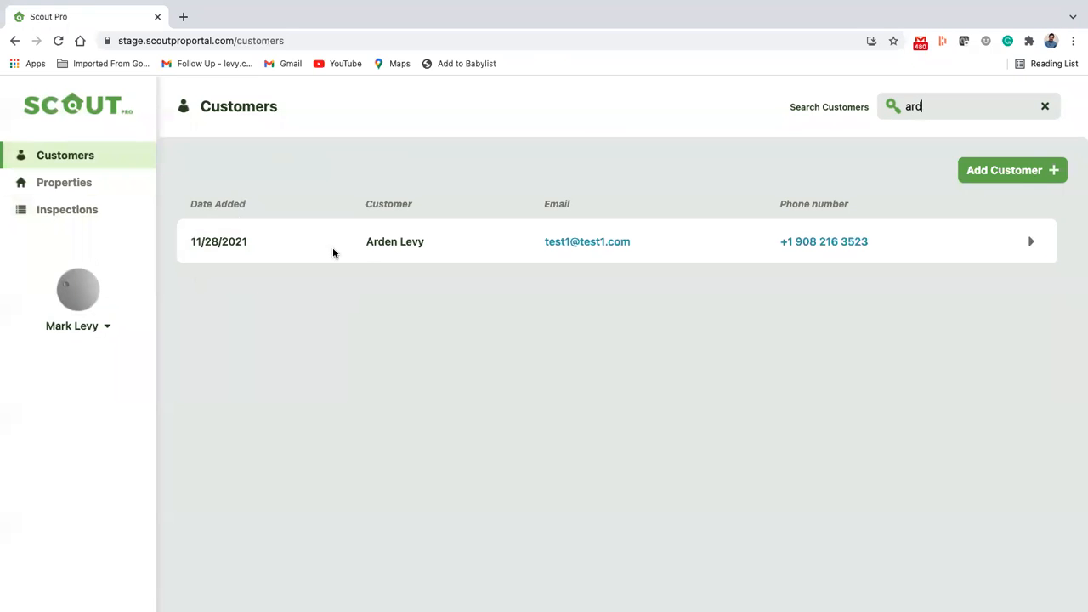
click(1035, 245)
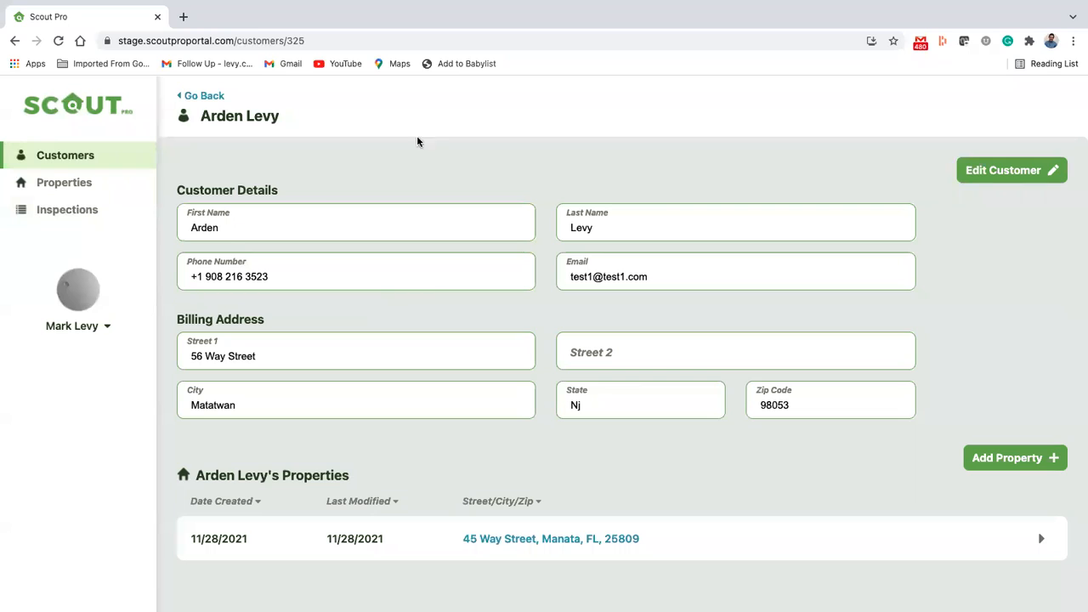
Step: Open the customer's details for editing and cancel, and try to save a blank new property linked to this customer
click(1003, 174)
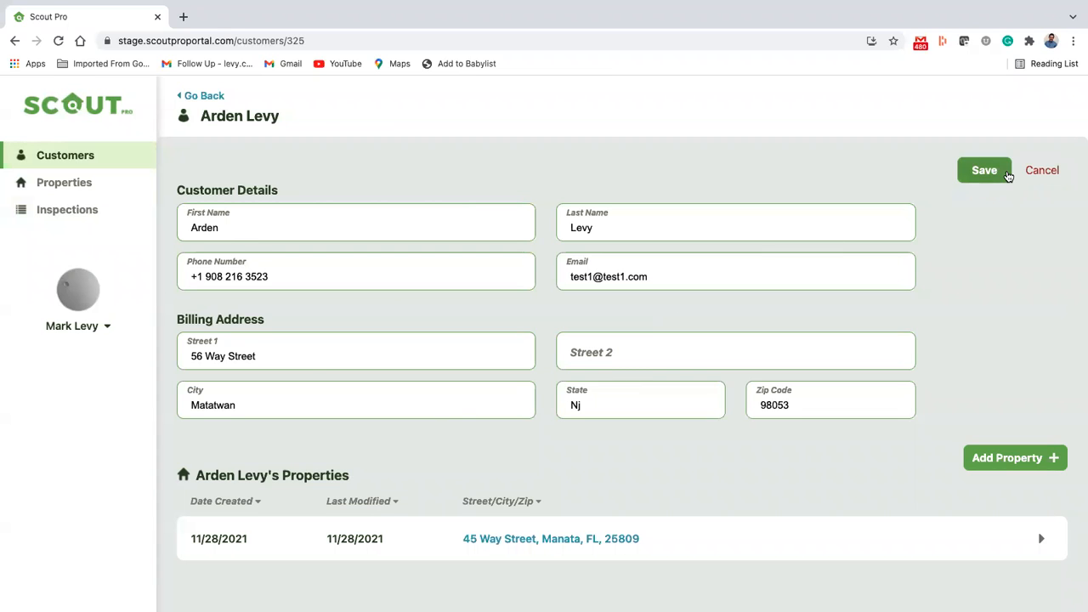
click(1041, 177)
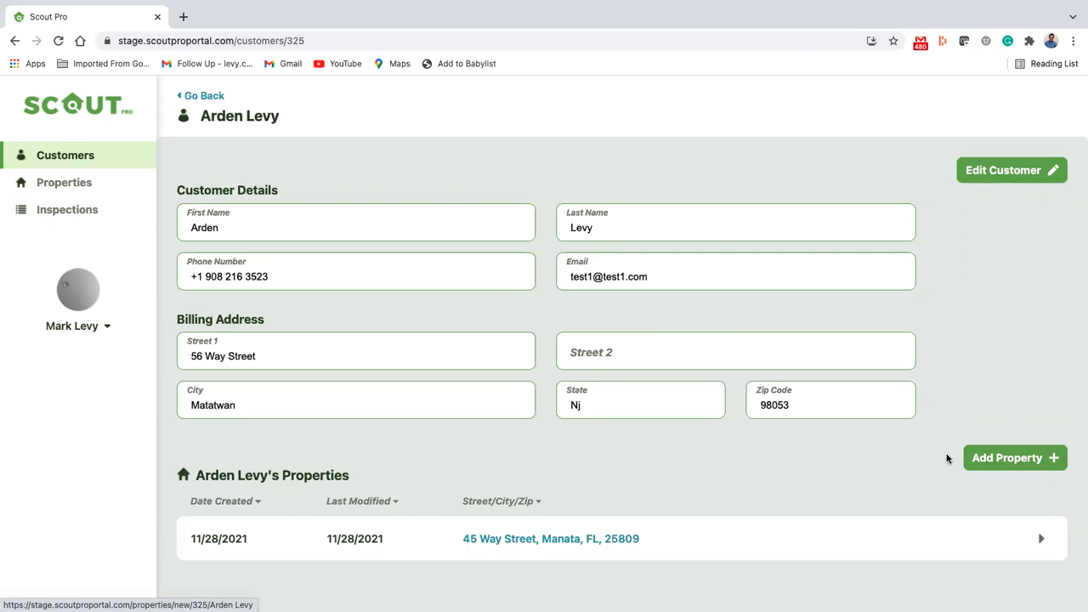
click(986, 460)
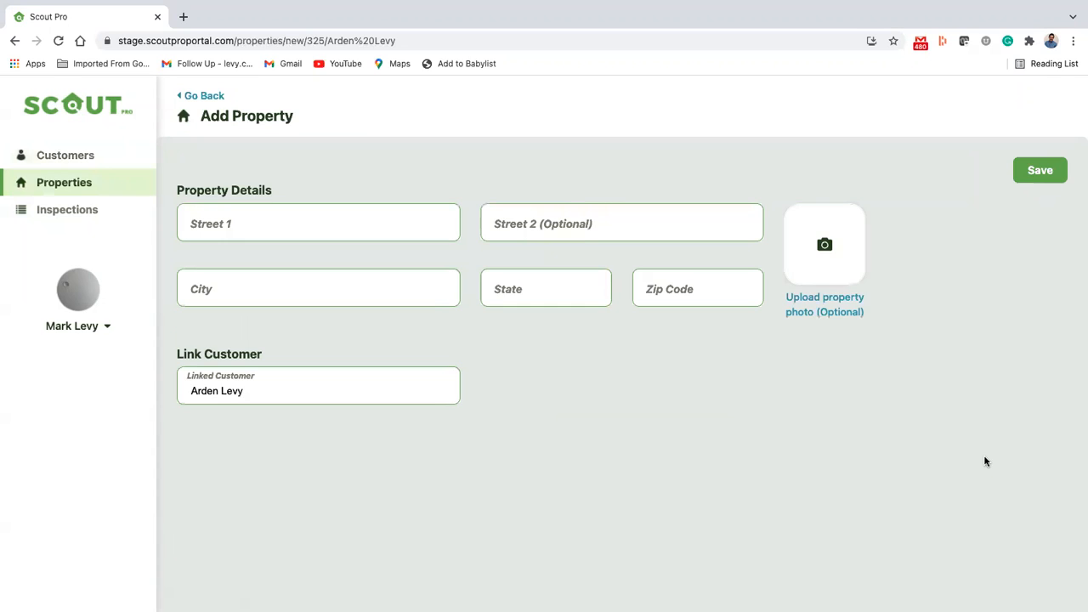
click(308, 230)
click(1042, 173)
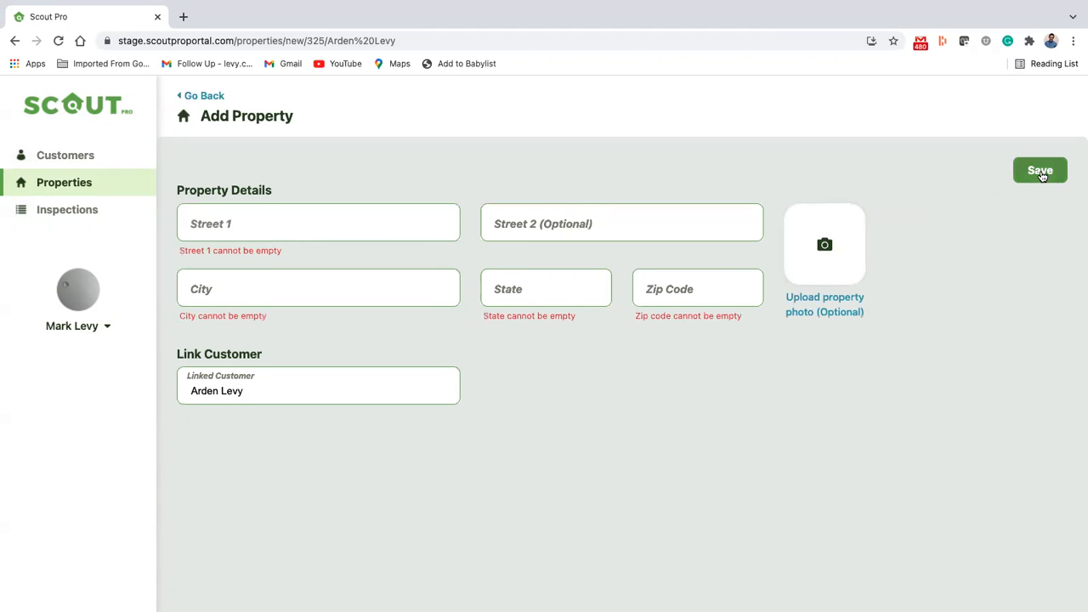
Step: Search the properties for "123" and open the matching property's record
click(74, 195)
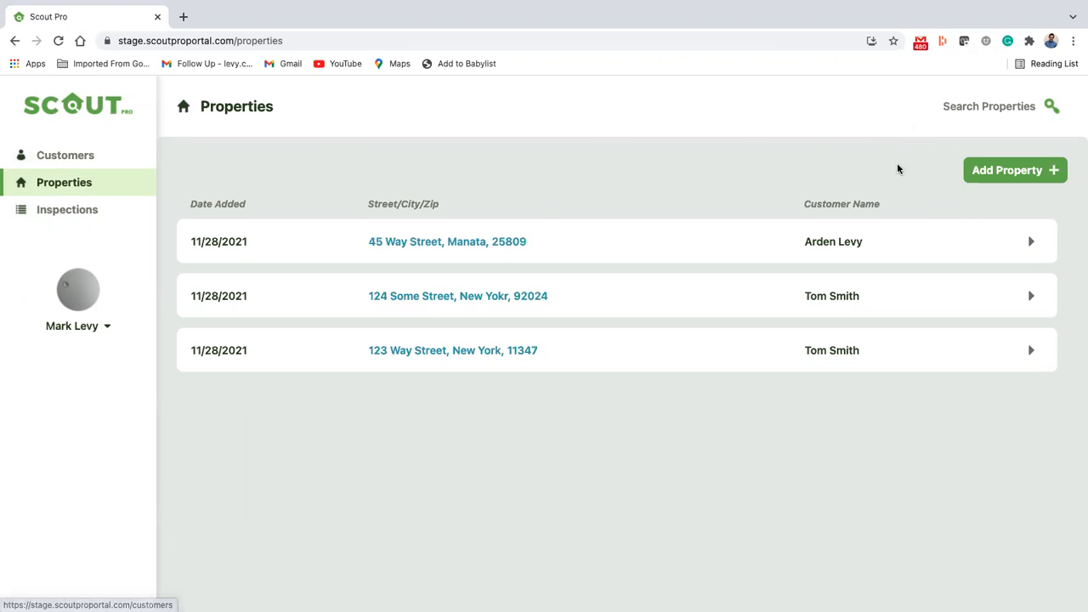
click(1051, 107)
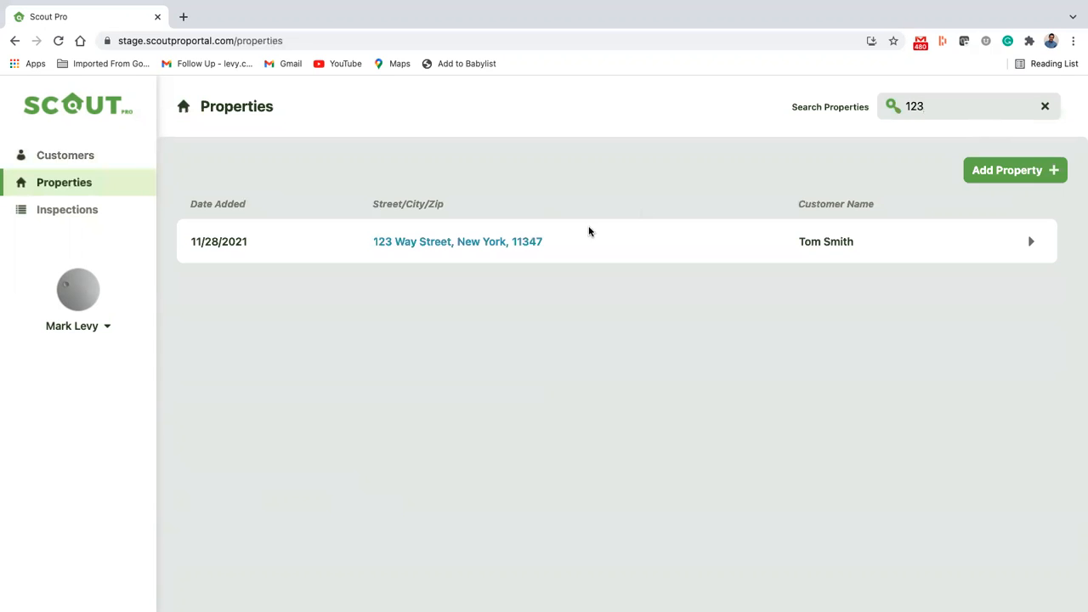
click(1030, 242)
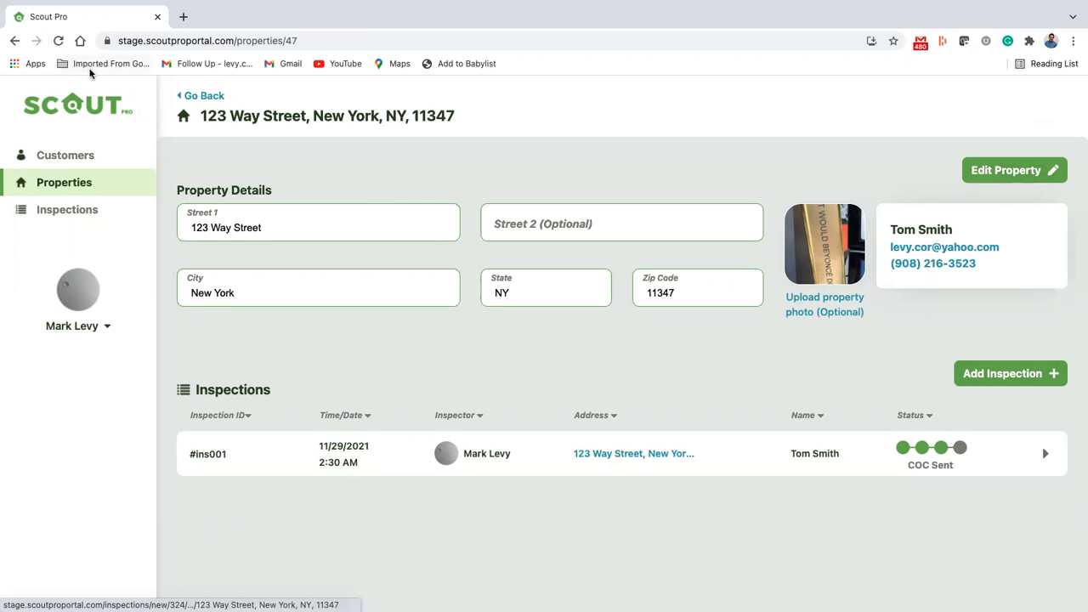
Step: Examine the inspections list in its Finished and Pending views and look at the date range filter options
click(90, 211)
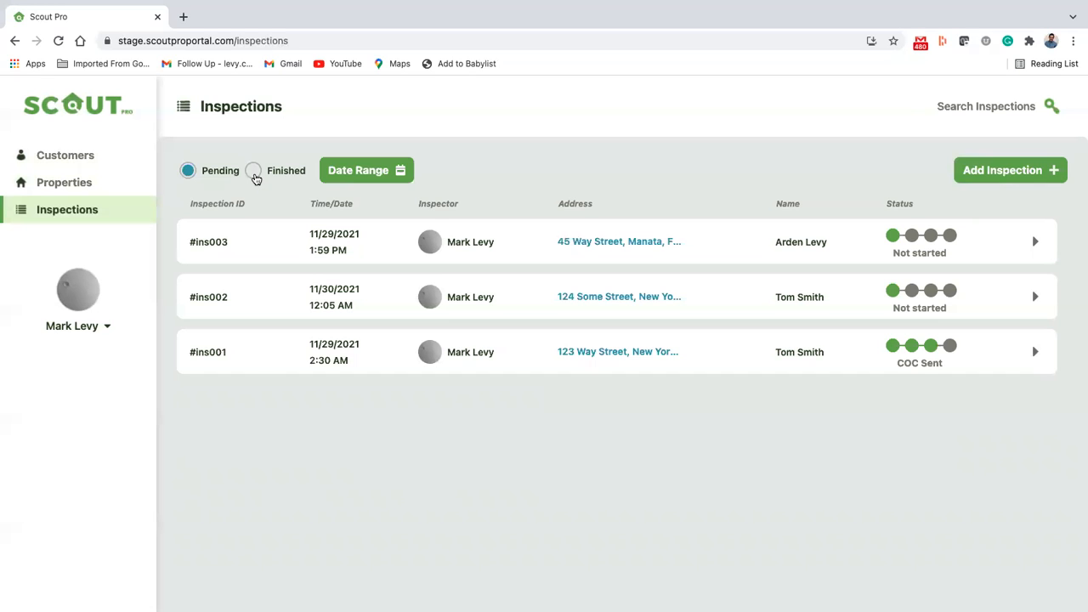
click(253, 173)
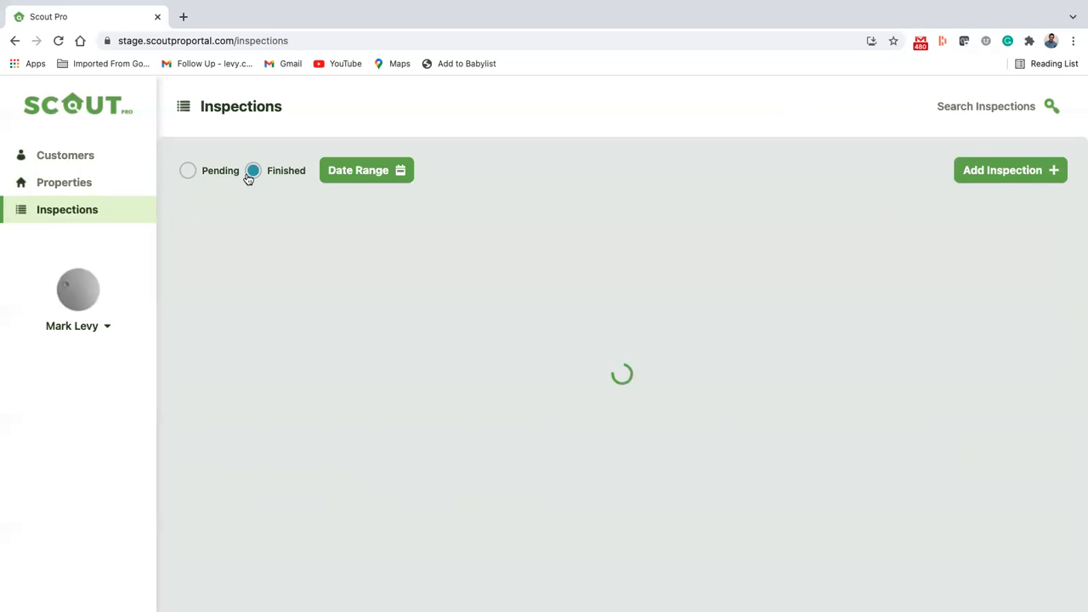
click(188, 170)
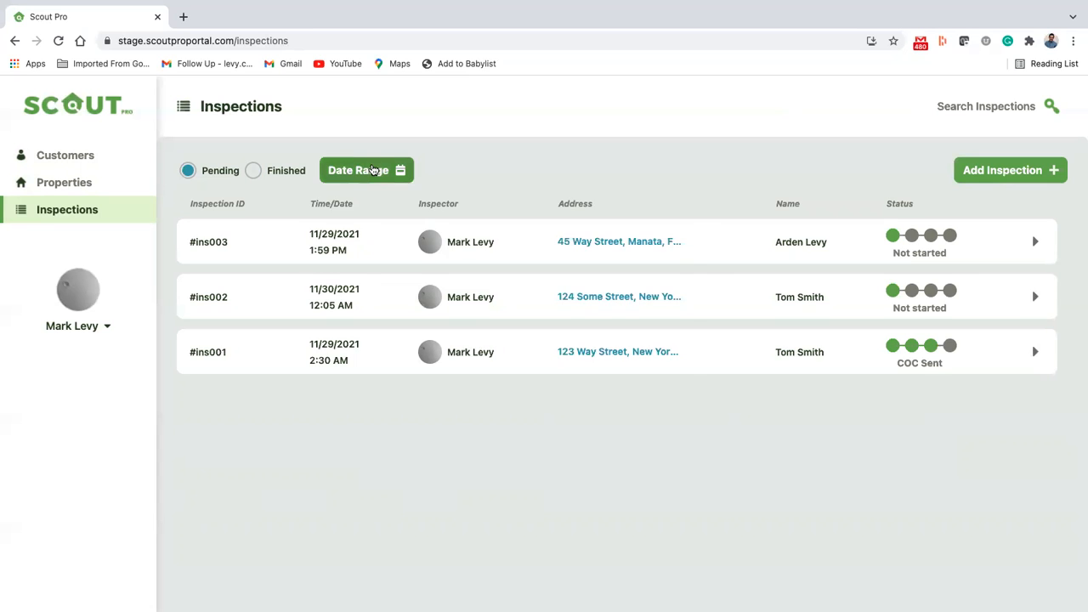
click(372, 170)
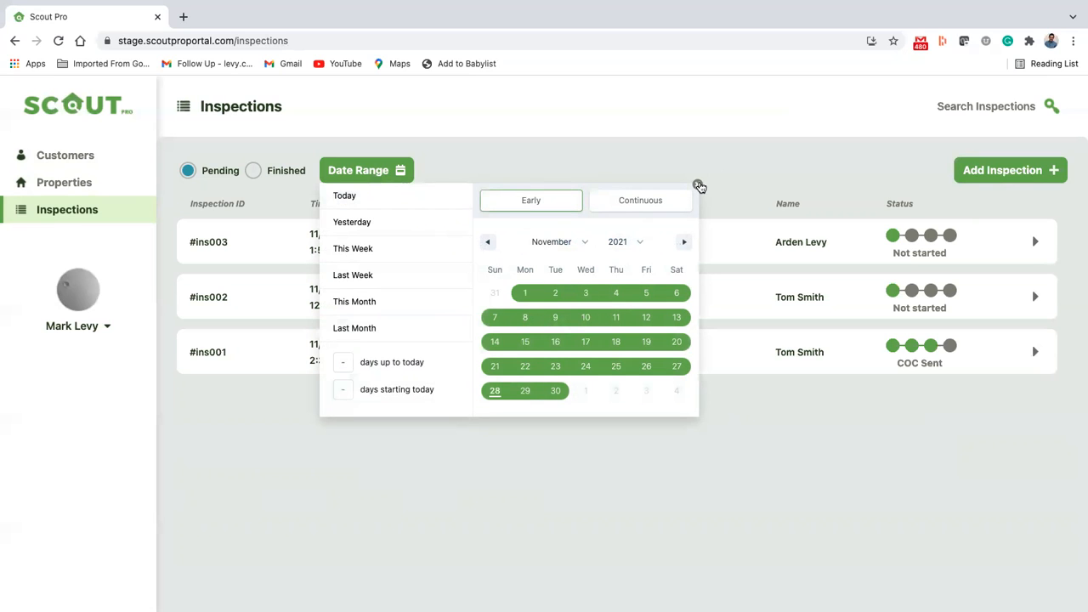
click(697, 185)
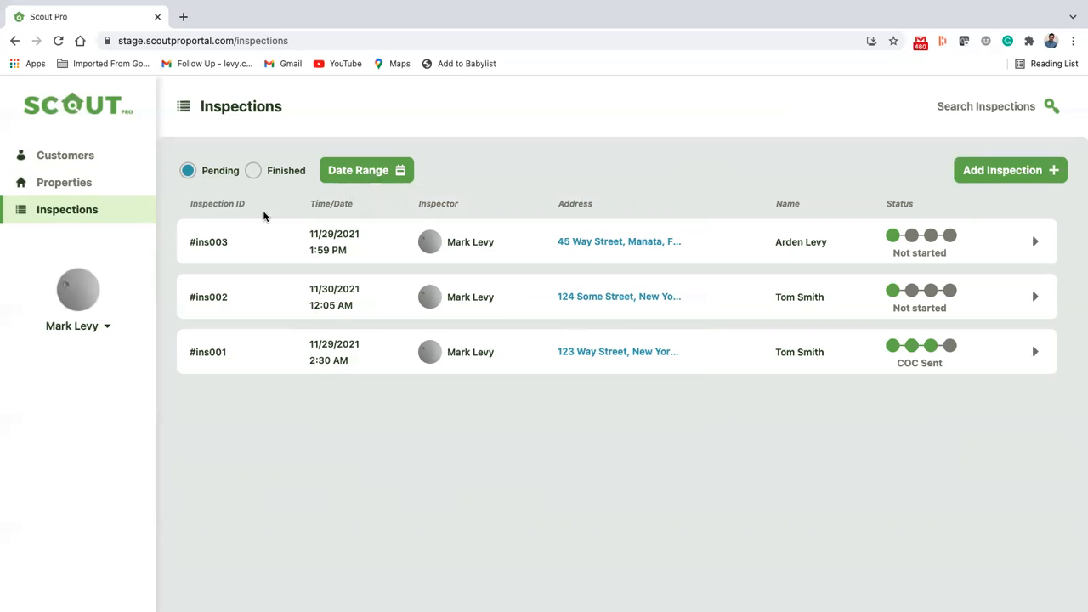
Step: Start a new inspection and set its appointment date to 11/30/21
click(996, 173)
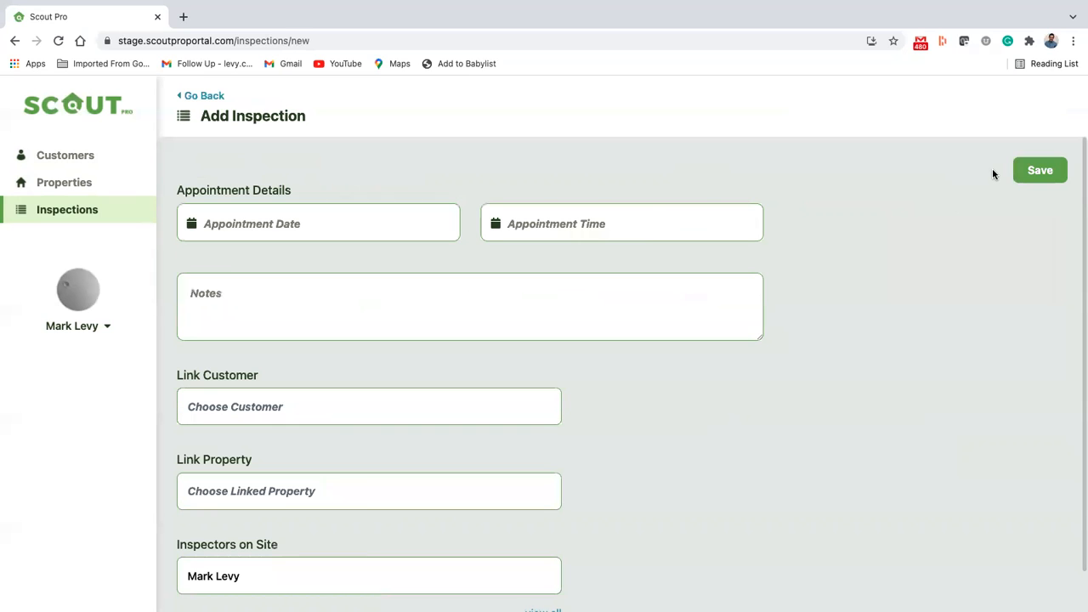
scroll(605, 328, down, 1)
scroll(605, 326, up, 1)
click(347, 231)
click(516, 426)
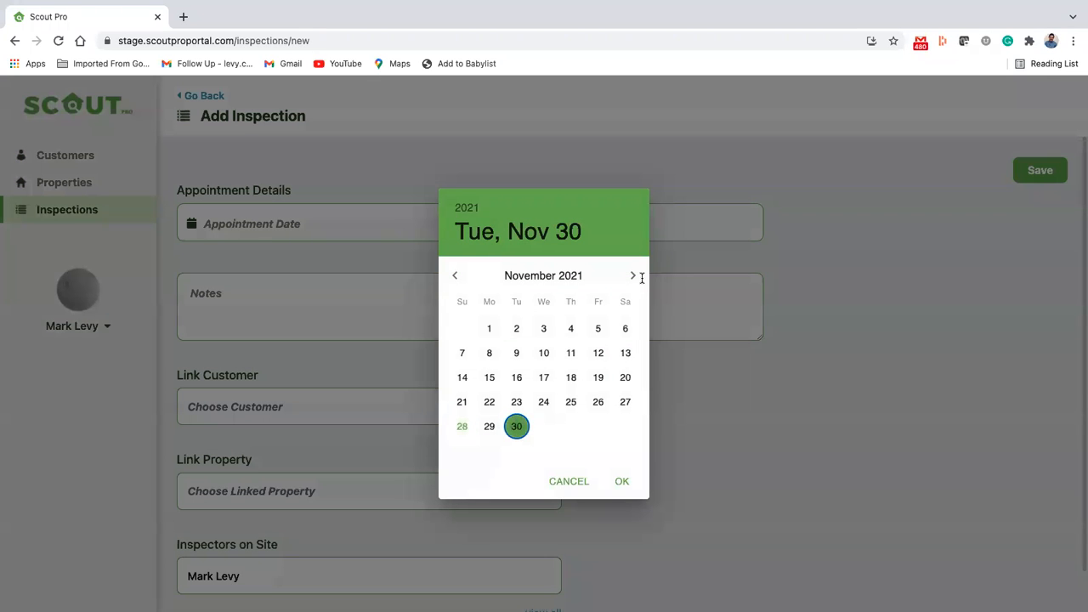
click(622, 482)
Step: Set the appointment time to 06:22 PM and enter the note "Mold growth on windows."
click(716, 241)
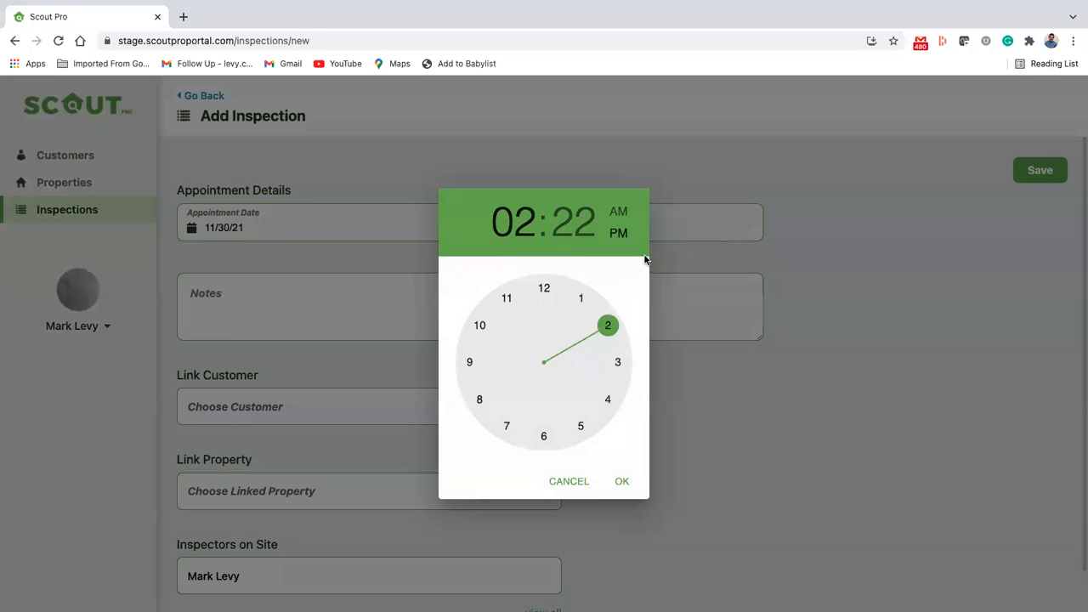
click(546, 435)
click(622, 482)
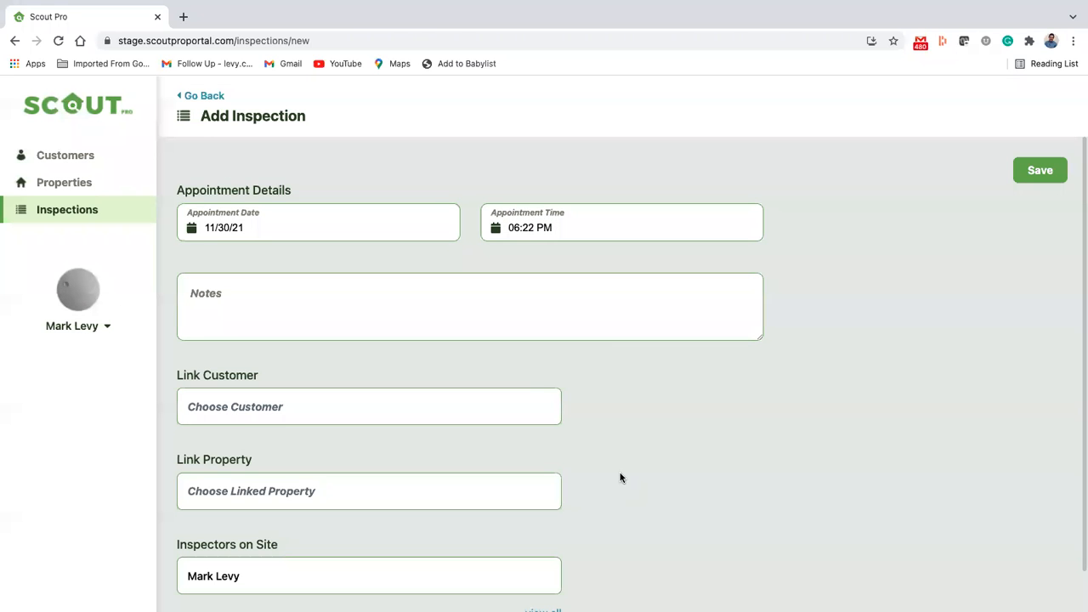
click(490, 316)
text(Mold growth on windows.)
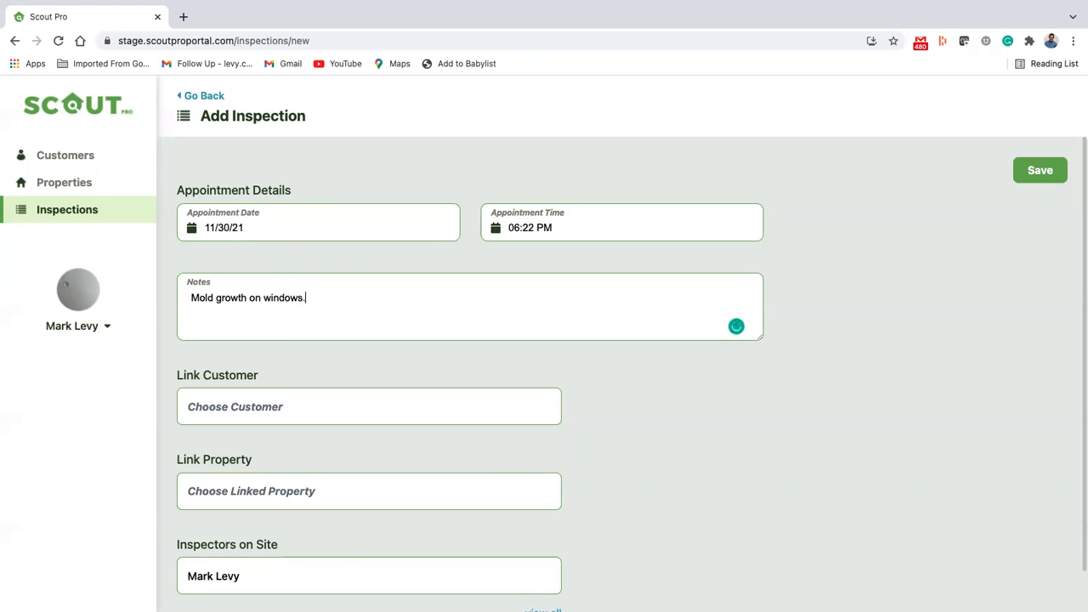
Step: Link the inspection to the second listed customer and to the second of that customer's properties
click(204, 415)
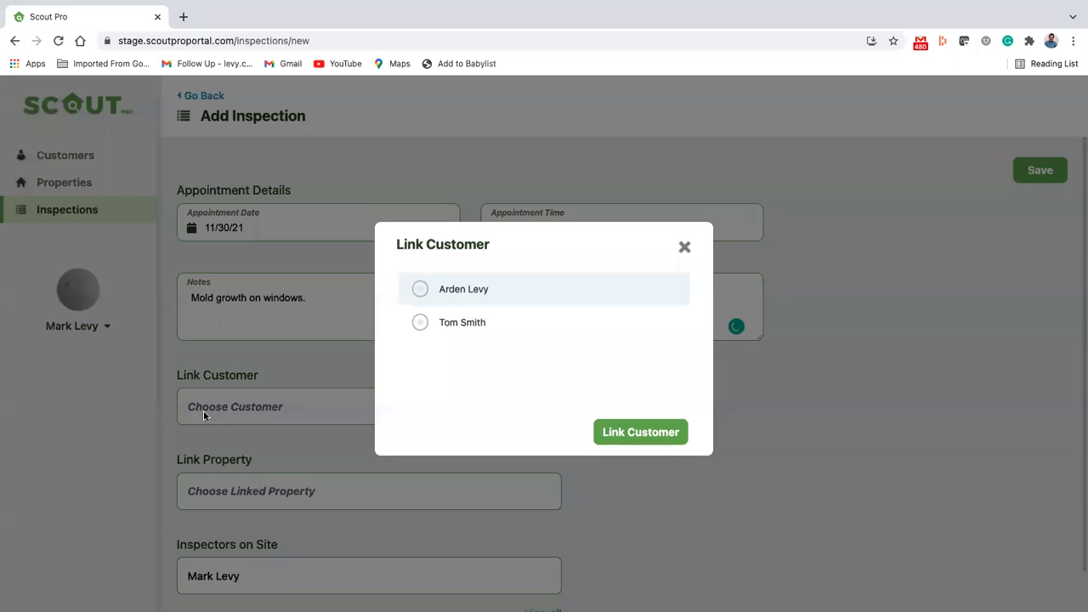
click(425, 328)
click(636, 437)
click(292, 493)
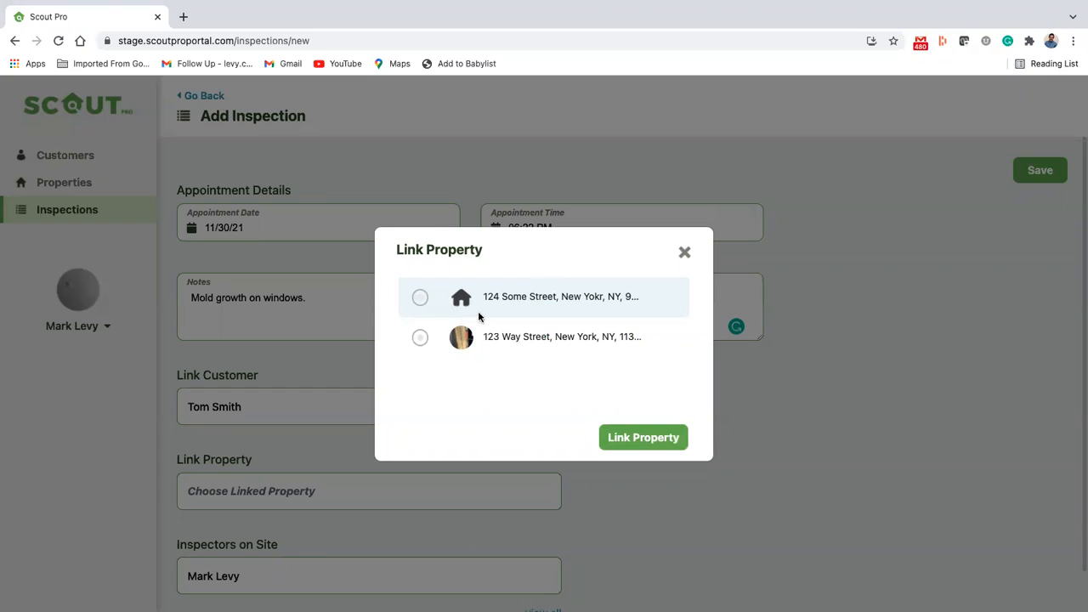
click(419, 339)
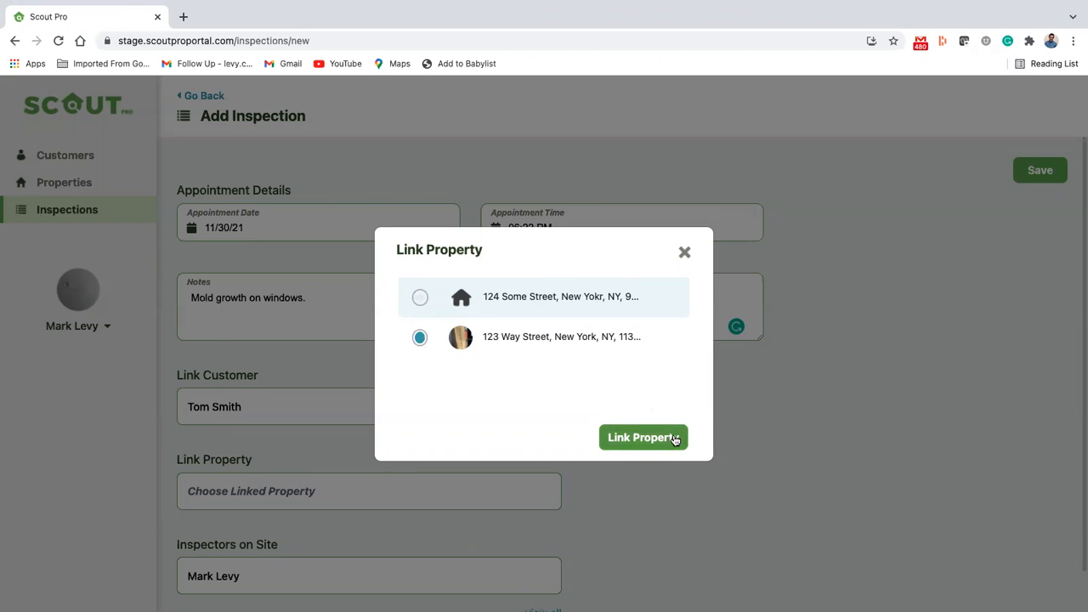
click(643, 437)
Step: Check which inspectors can be added to the inspection and close the selection
scroll(314, 577, down, 1)
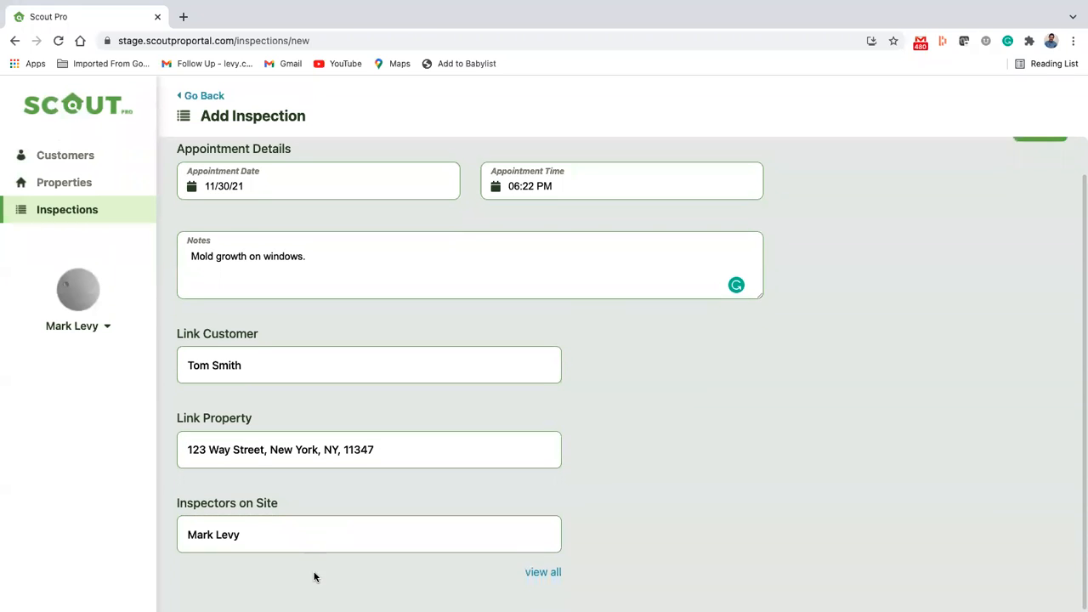
click(337, 536)
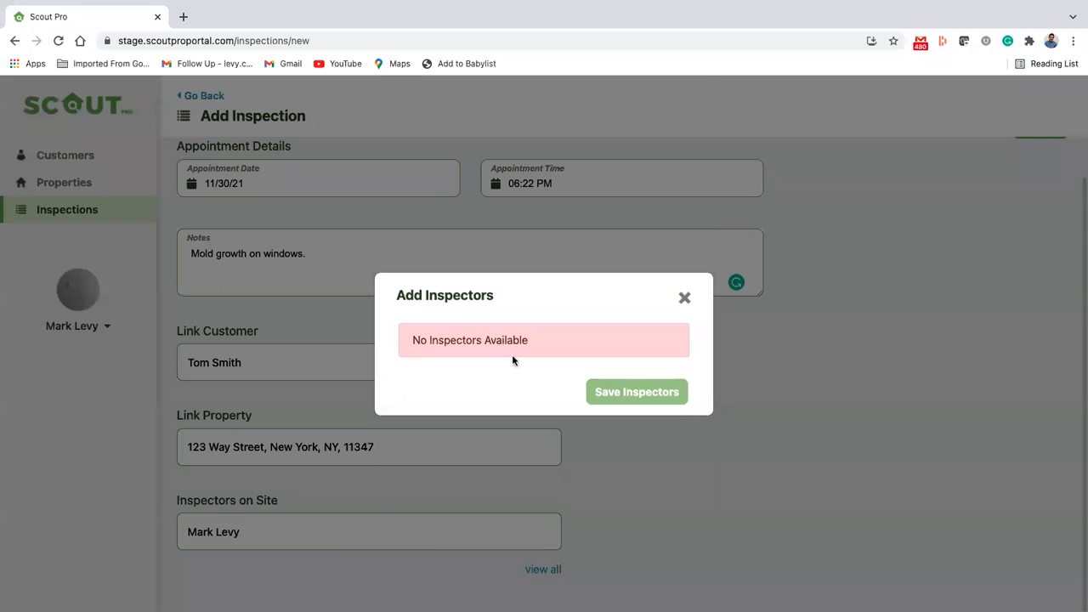
click(684, 297)
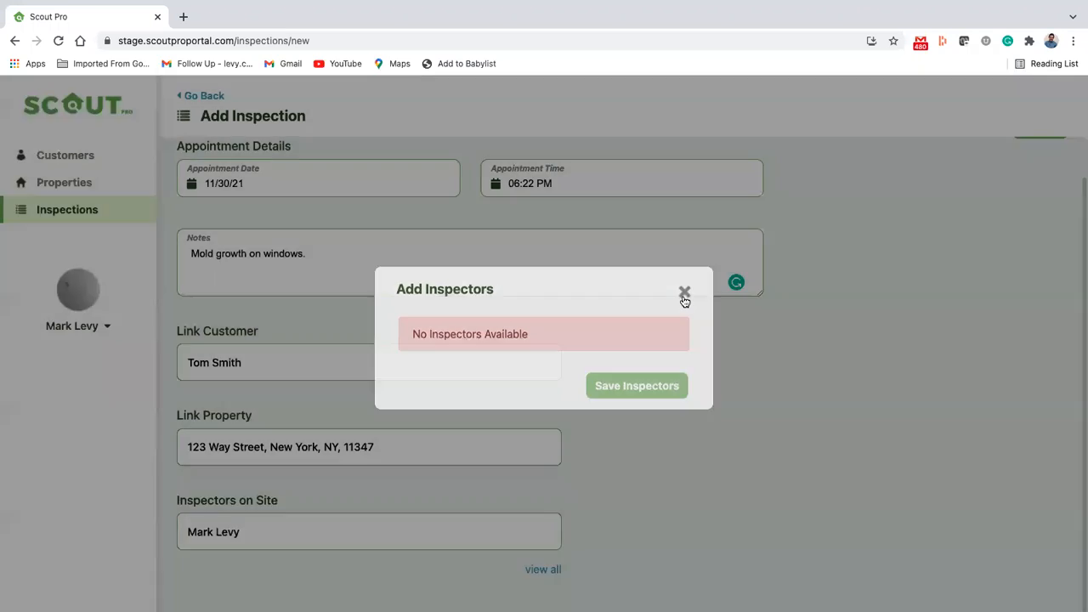
Step: Save the new inspection with its appointment details, linked customer and linked property
scroll(908, 323, up, 1)
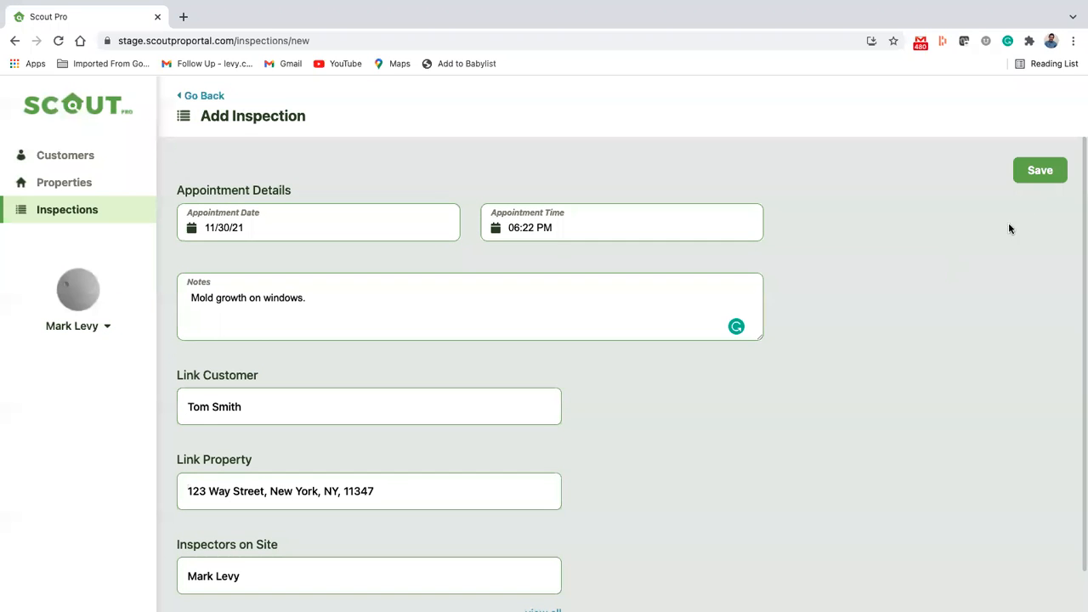
click(1049, 172)
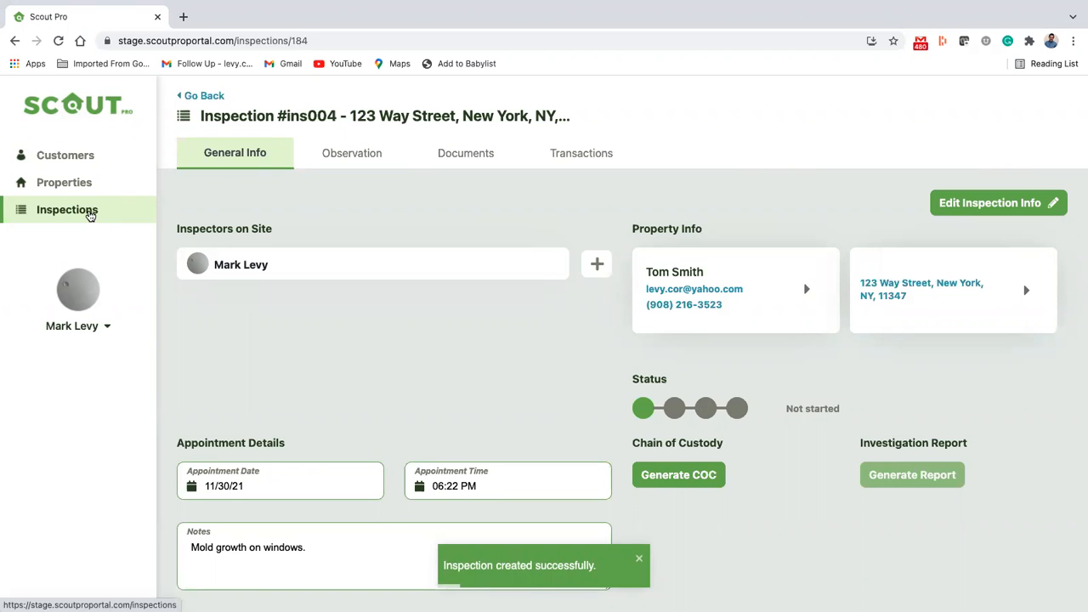
Step: Open the third listed property and open its inspection dated 11/29/2021
click(87, 184)
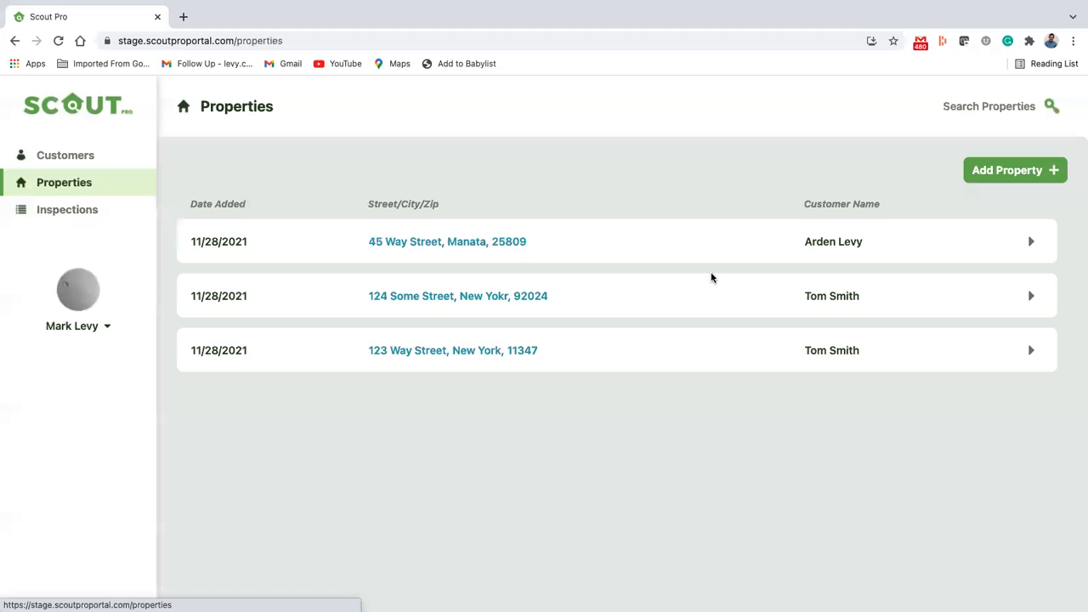
click(1034, 358)
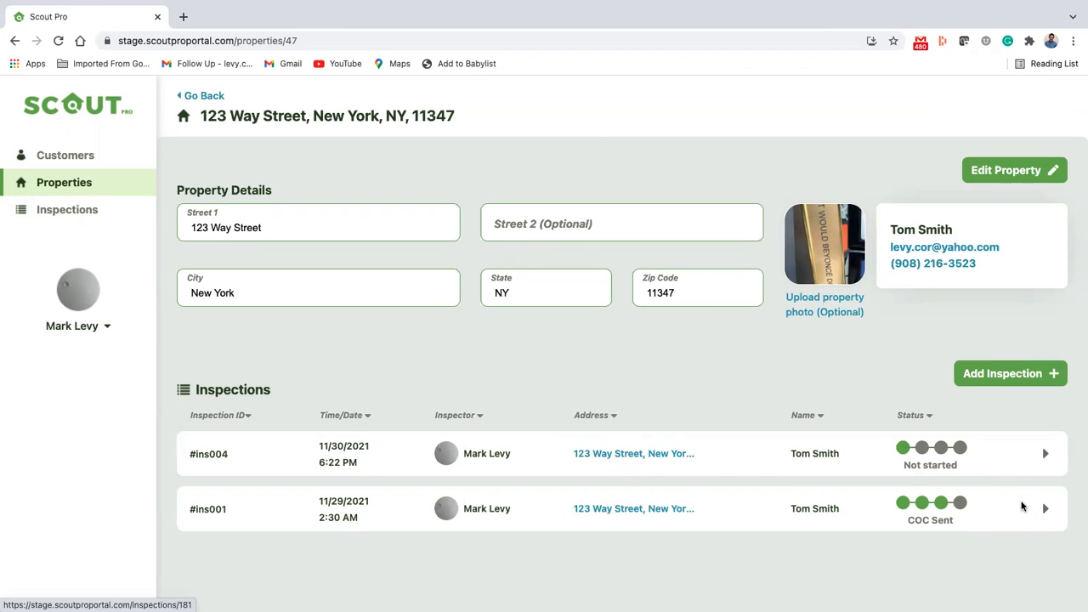
click(1045, 510)
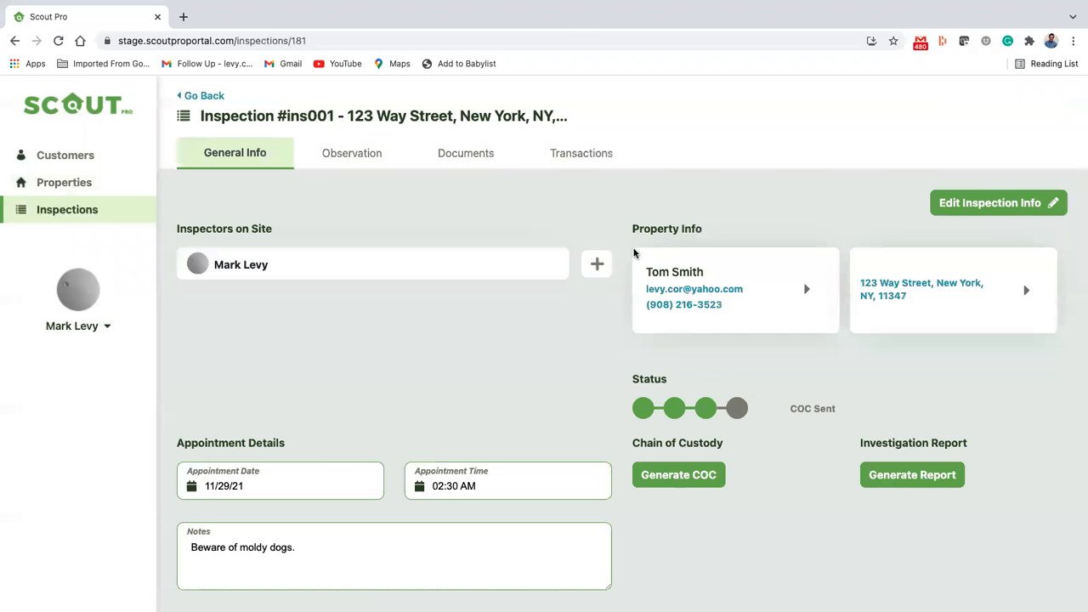
Step: Review the inspection's general information, opening it for editing and cancelling without changes
scroll(488, 451, down, 1)
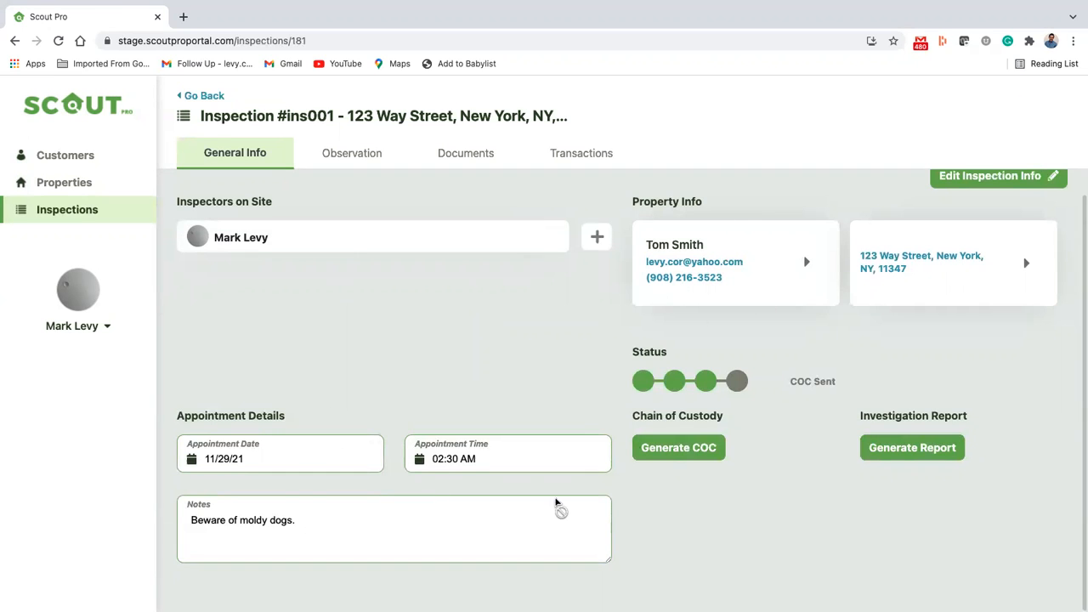
scroll(765, 306, up, 1)
click(978, 207)
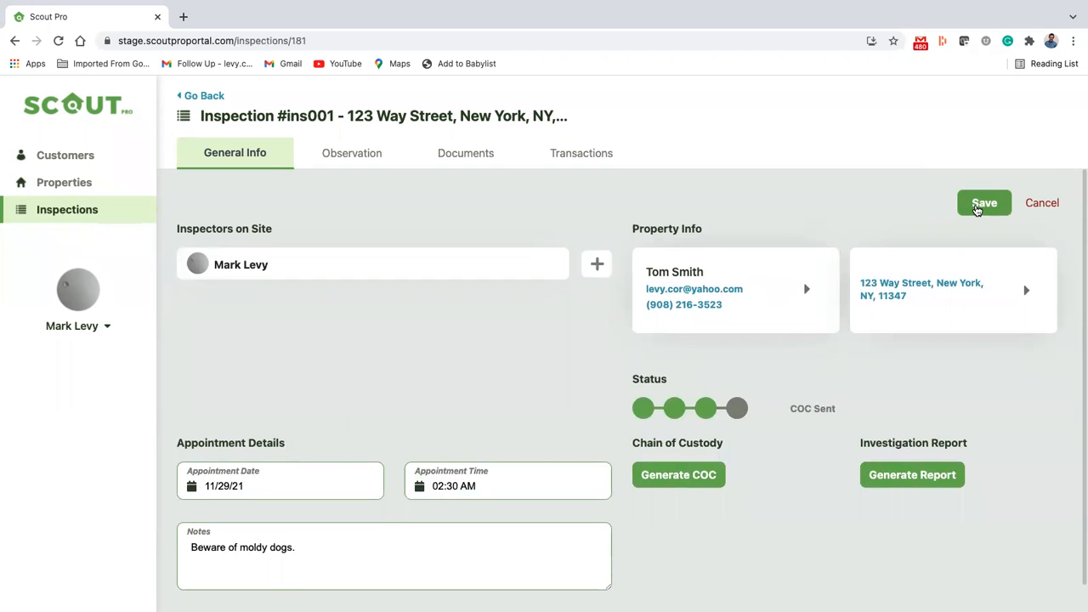
click(1043, 204)
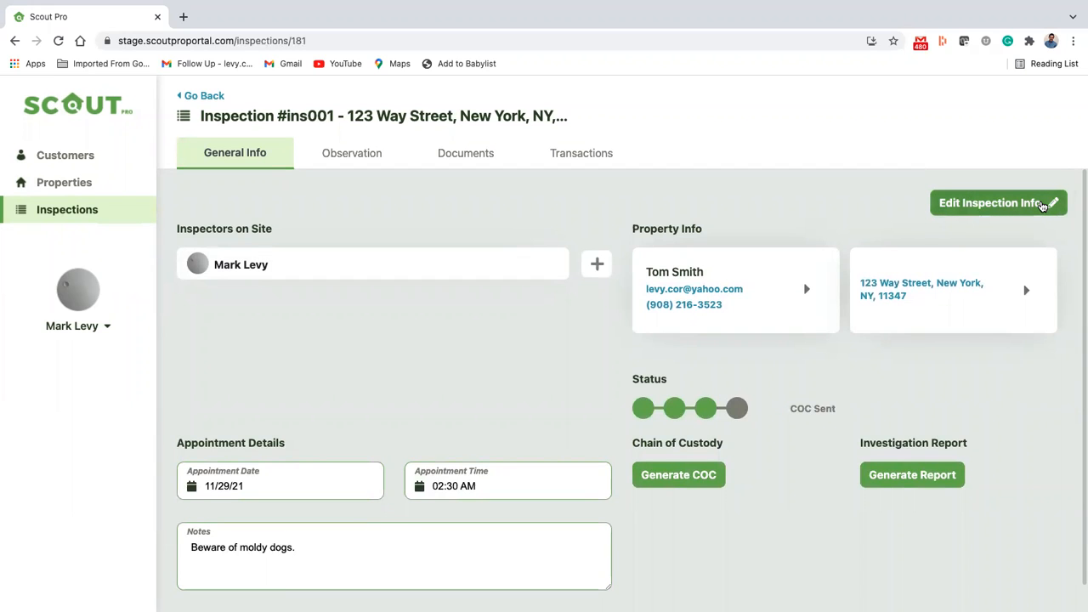
Step: Show the inspection's observations and view those for Crawl Space 2 and Crawl Space
click(344, 155)
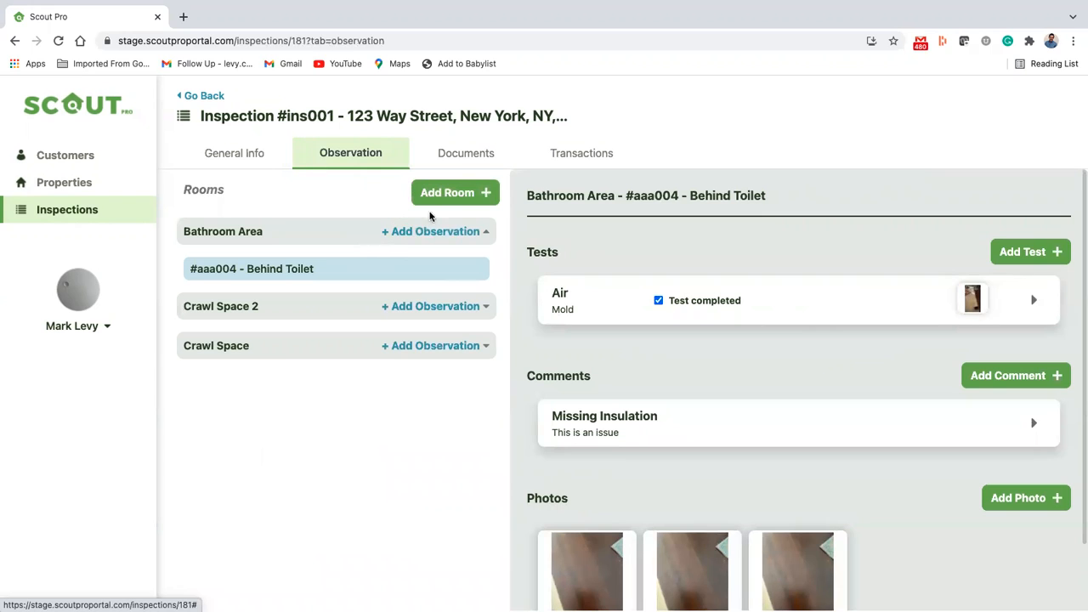
click(357, 307)
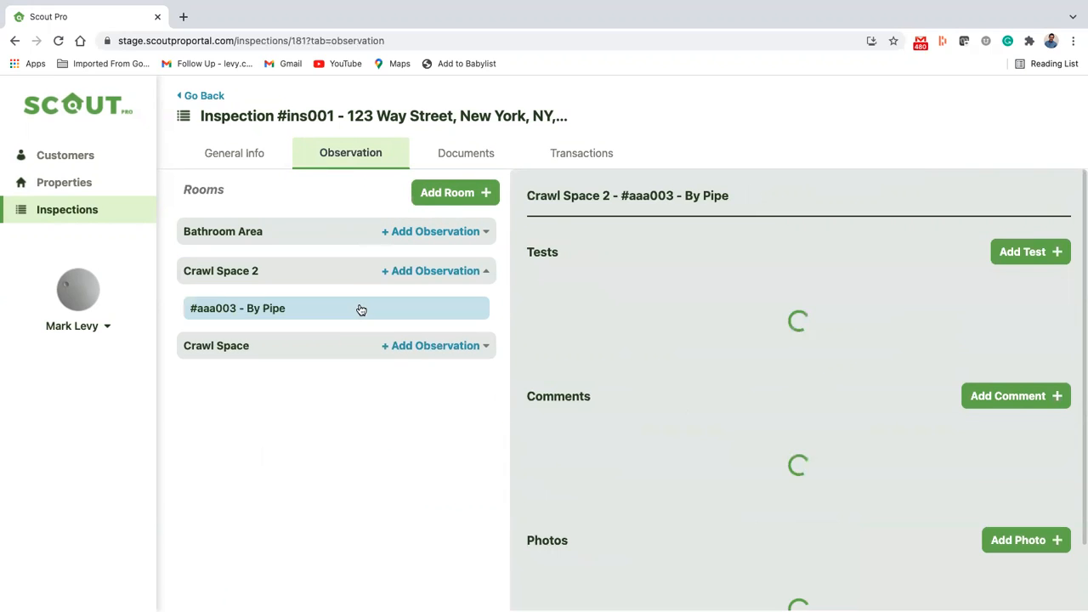
click(333, 346)
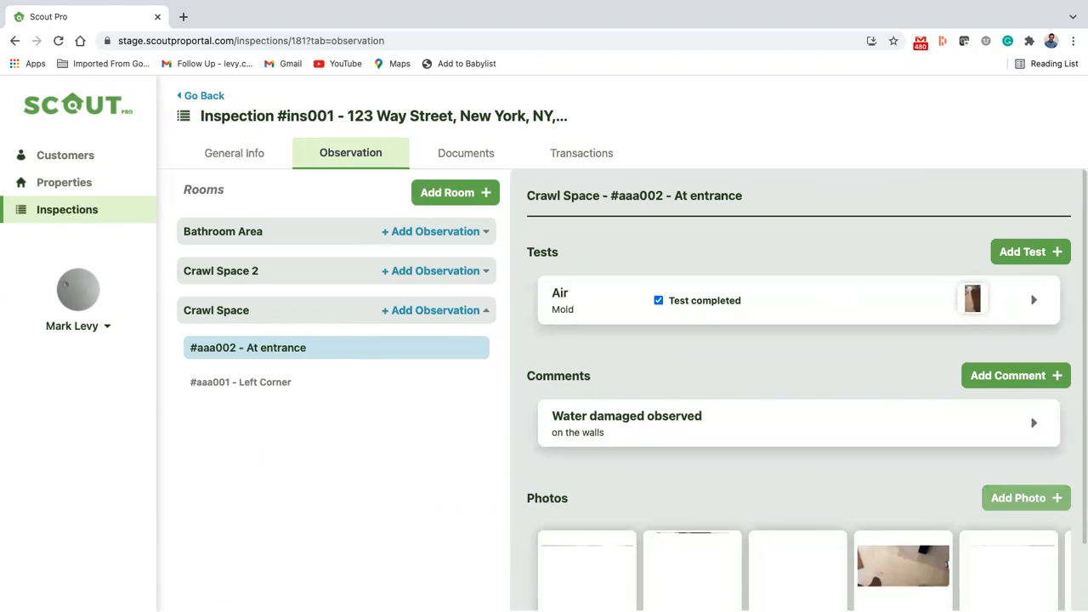
Step: Add the existing comment "Problem with attic" to the Crawl Space "At entrance" observation
scroll(1000, 294, down, 2)
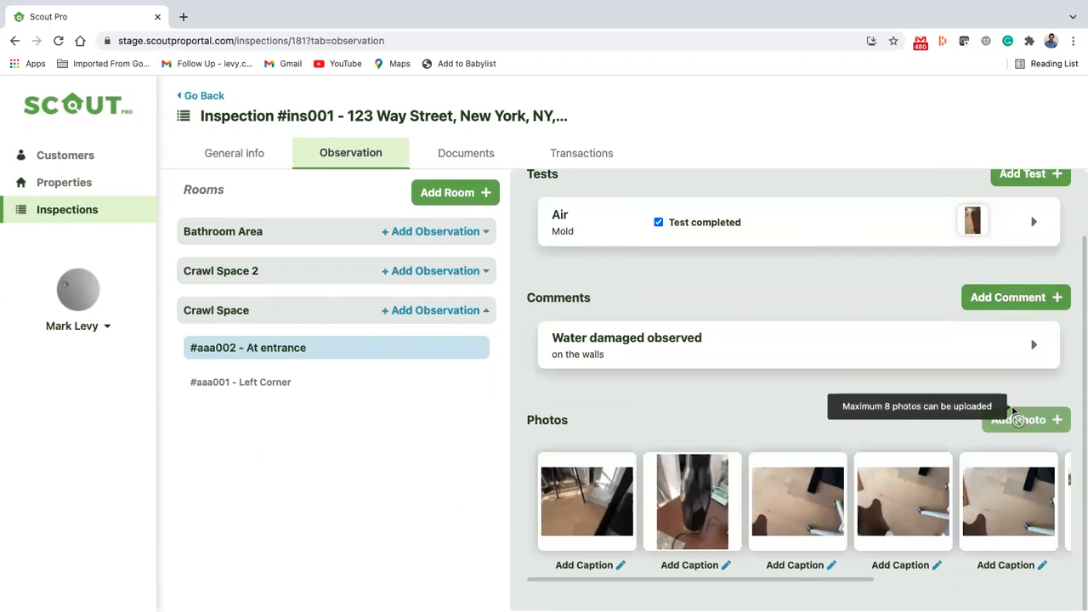
click(1007, 298)
click(561, 346)
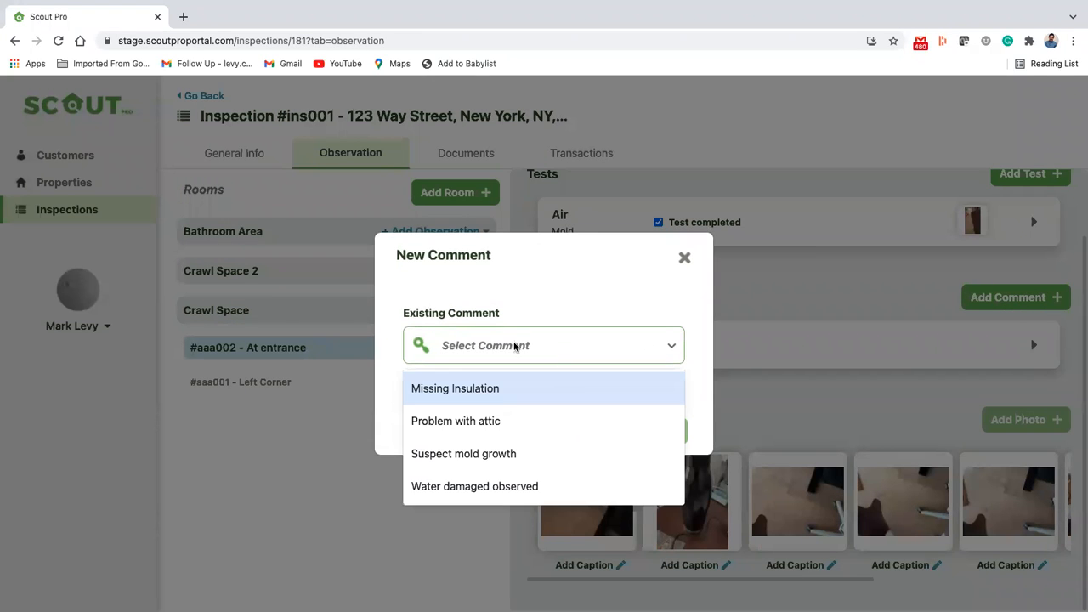
click(460, 417)
click(629, 489)
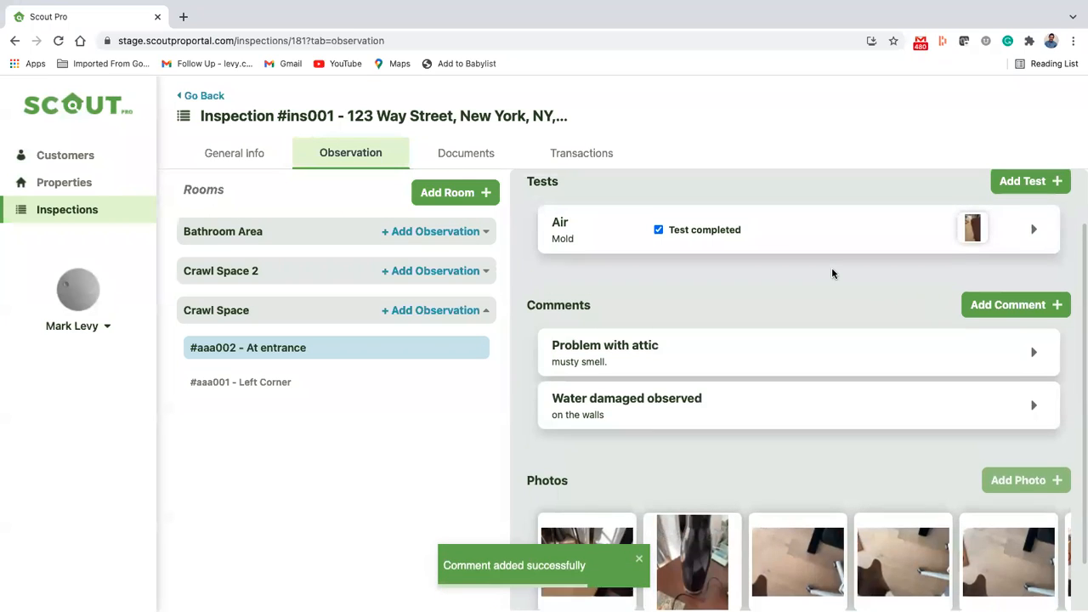
Step: Check the test types offered for a new test on the observation and close the form without saving
click(1030, 244)
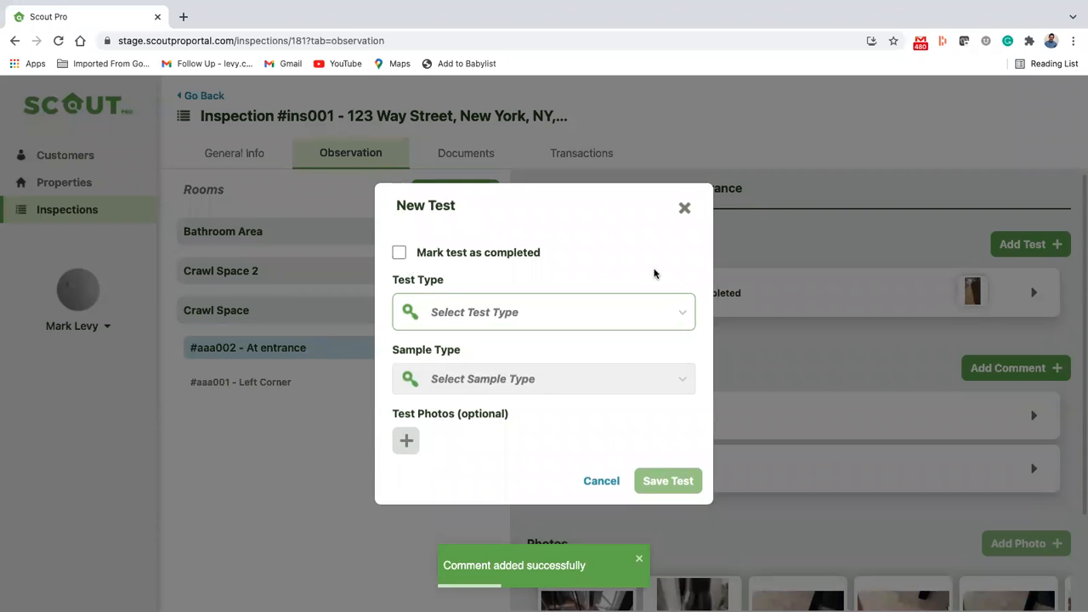
click(433, 311)
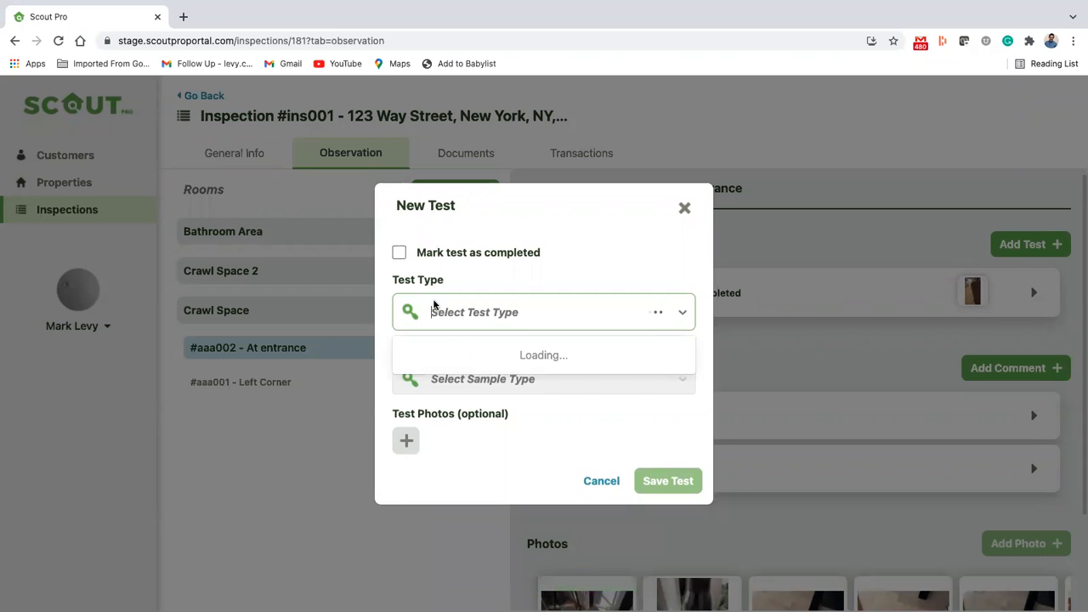
click(685, 208)
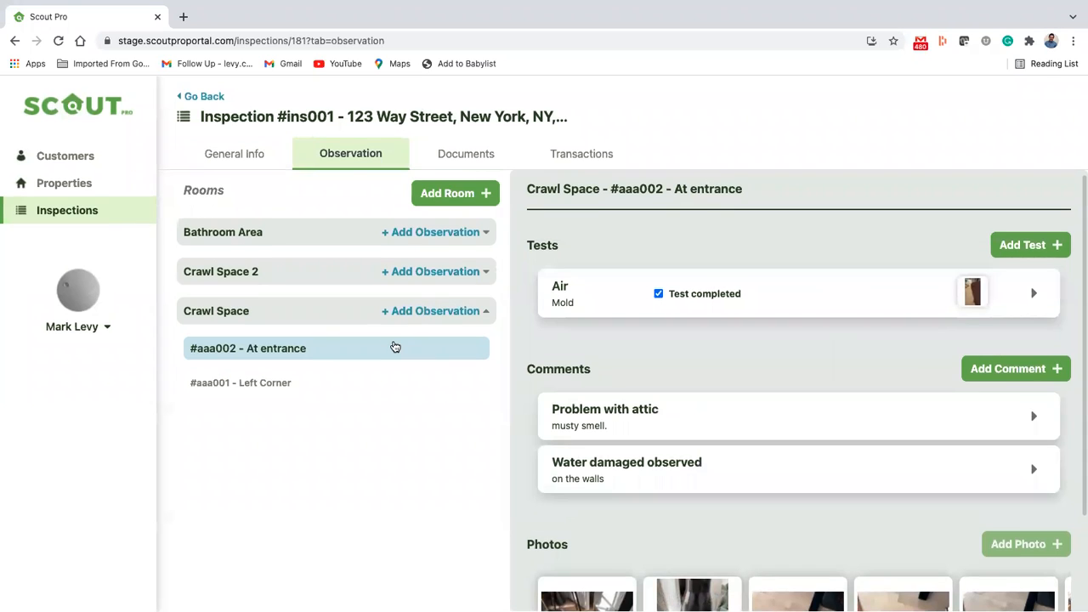
Step: View the inspection's documents filtered by Laboratory Result, Receipt, Invoice and COC, and check the form for adding a document
click(482, 155)
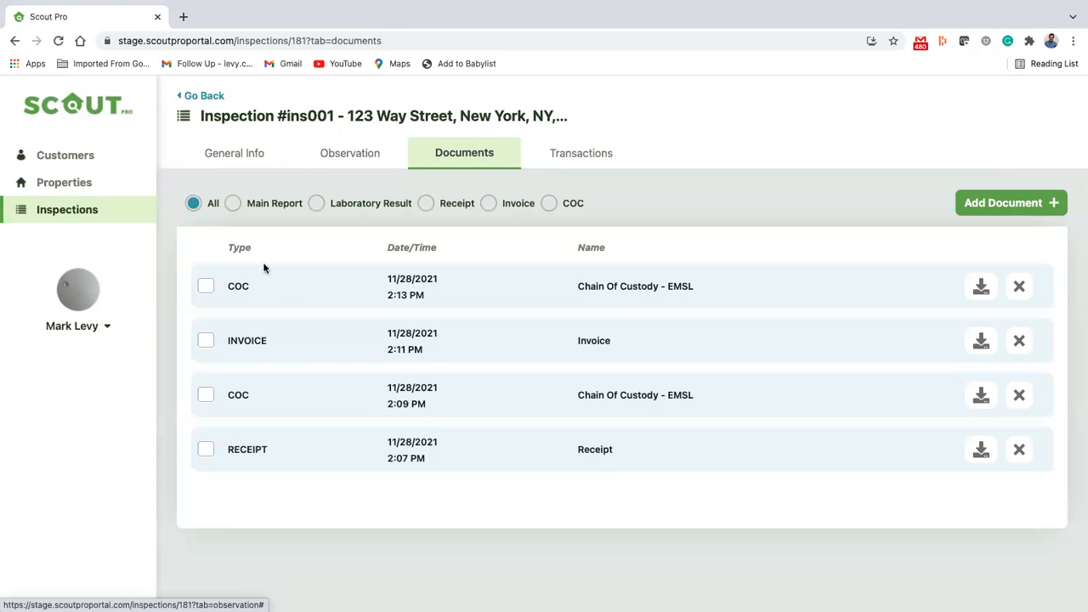
click(316, 205)
click(426, 204)
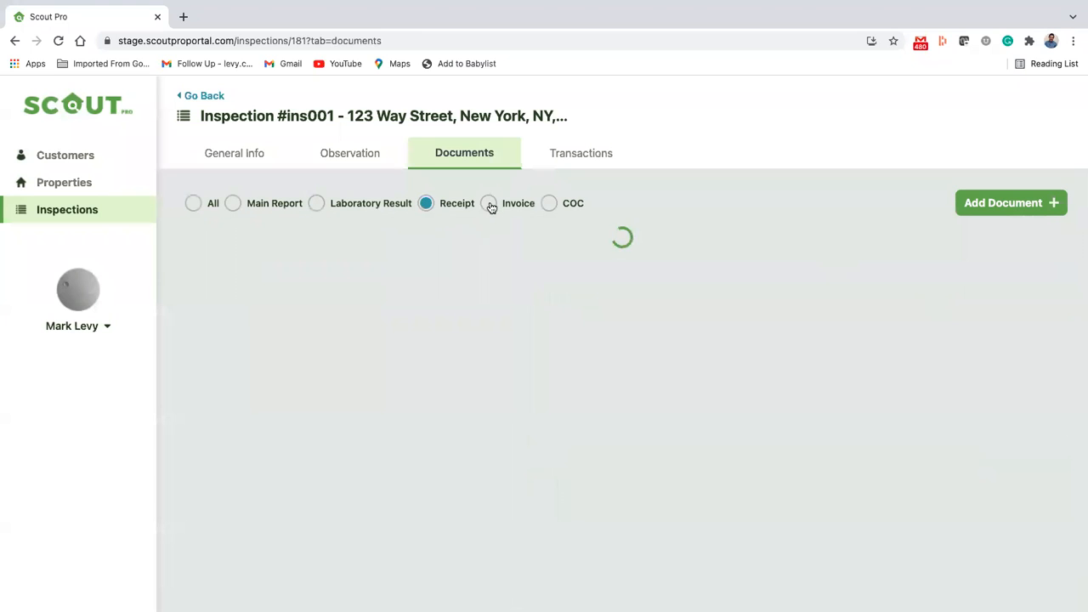
click(488, 204)
click(549, 205)
click(1037, 212)
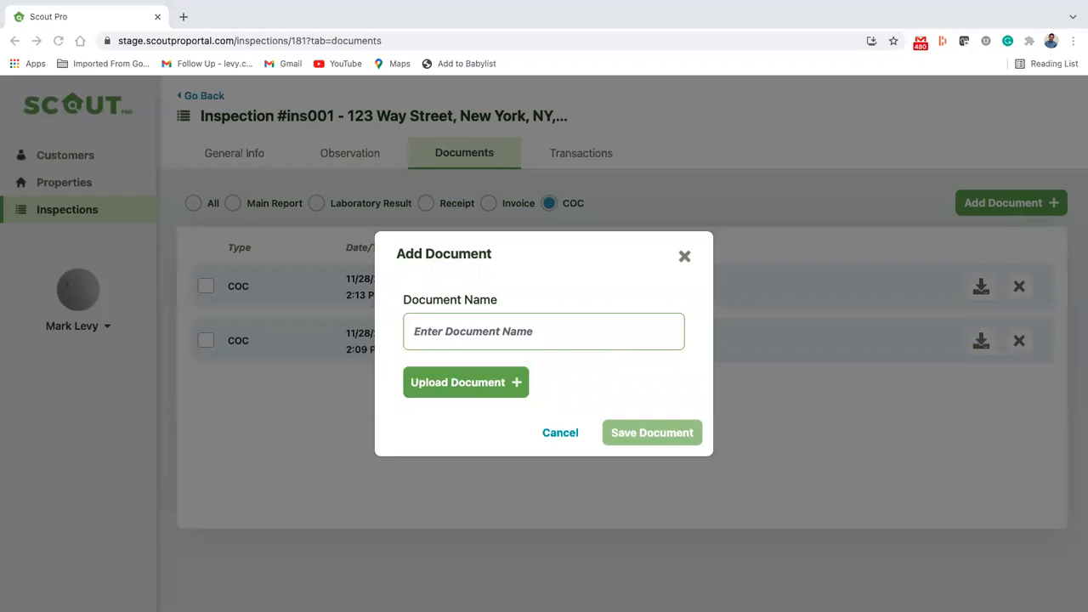
click(686, 257)
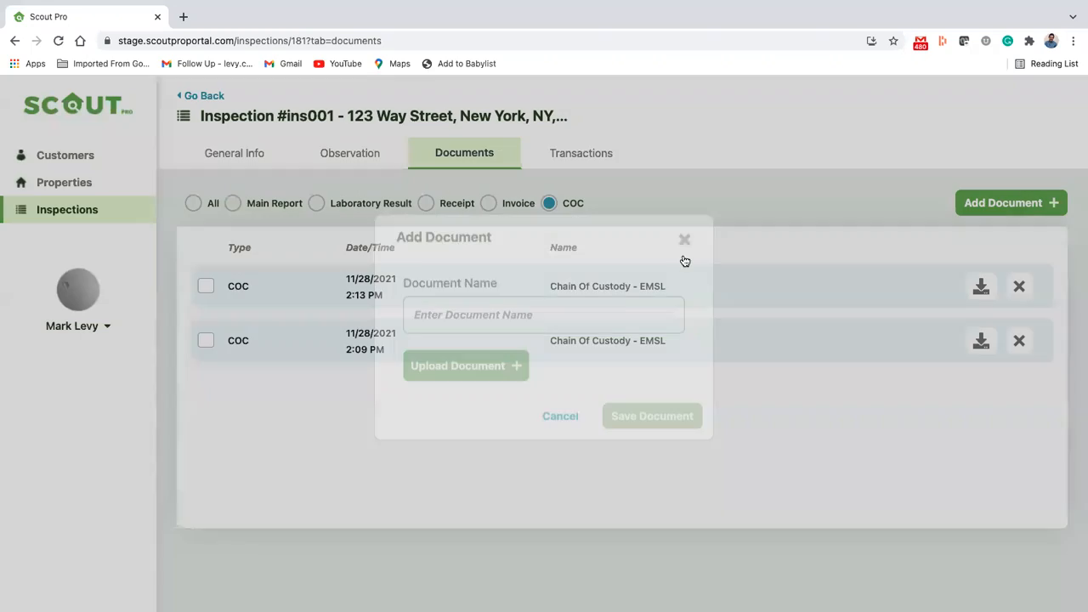
Step: Review the inspection's transactions, viewing the tests and fees of the pending and paid invoices
click(597, 155)
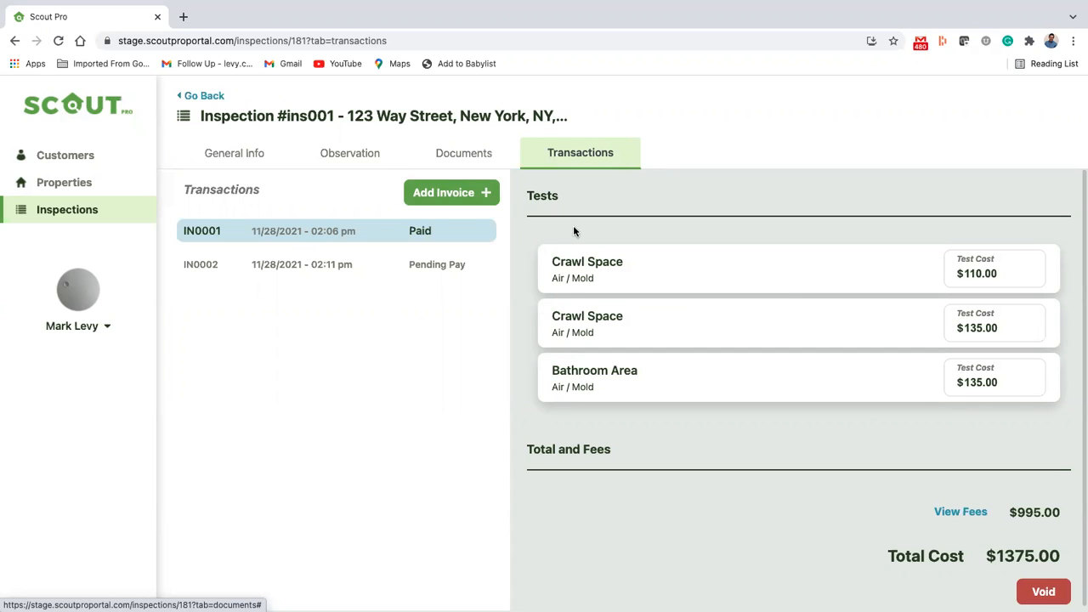
click(329, 266)
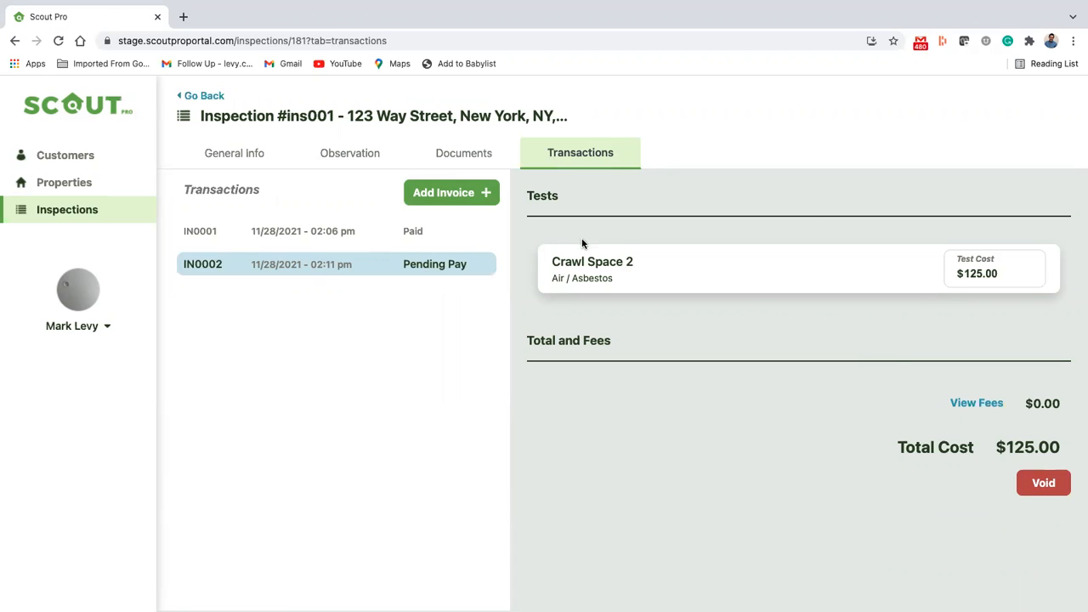
click(392, 229)
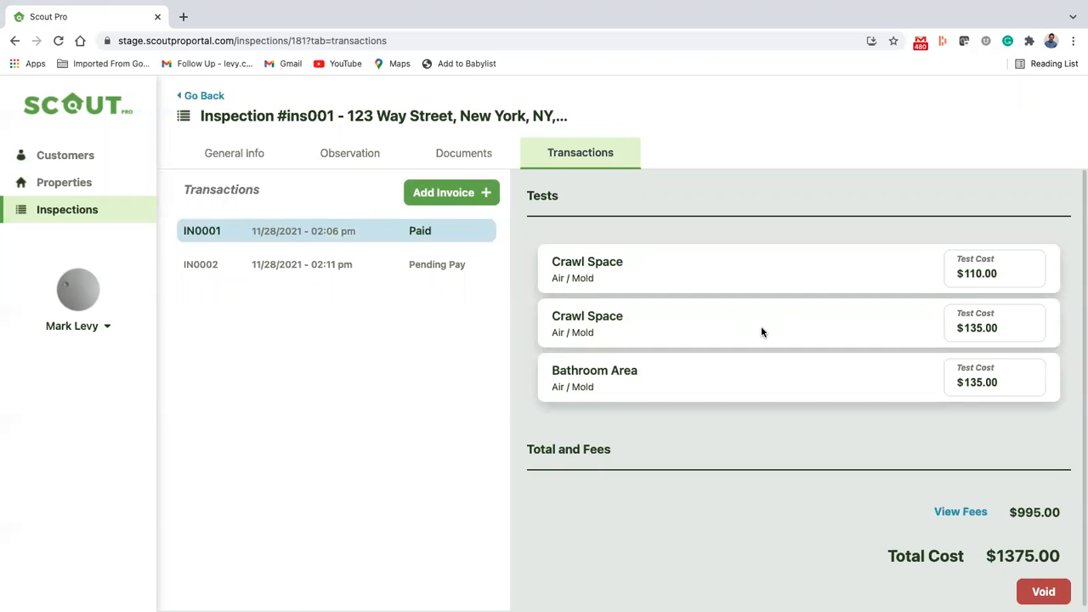
Step: Start generating the inspection's chain of custody and mark the first two Air/Mold tests for sending
click(240, 150)
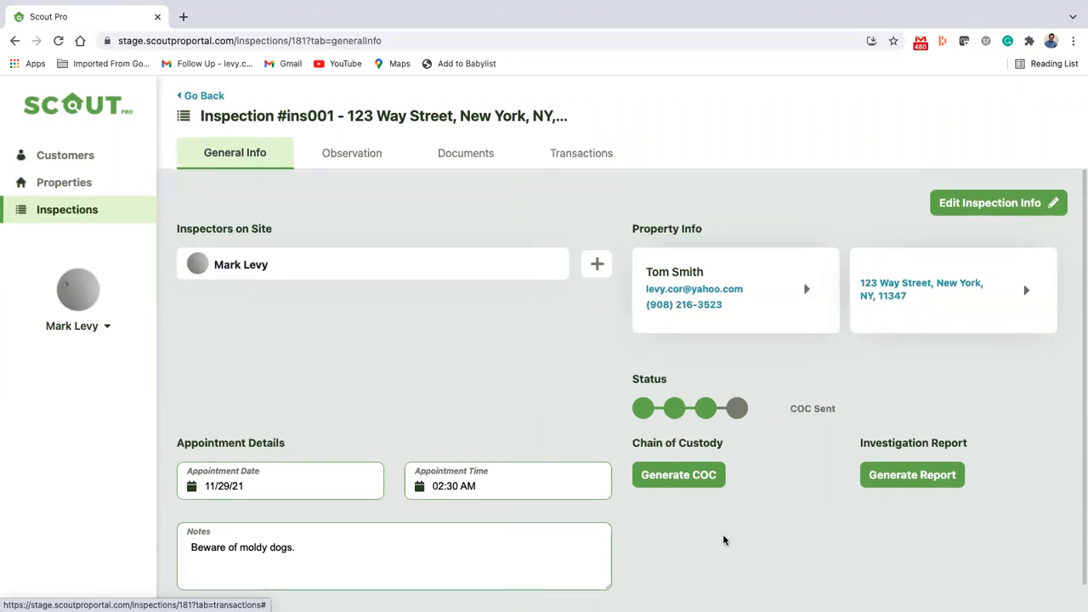
click(680, 479)
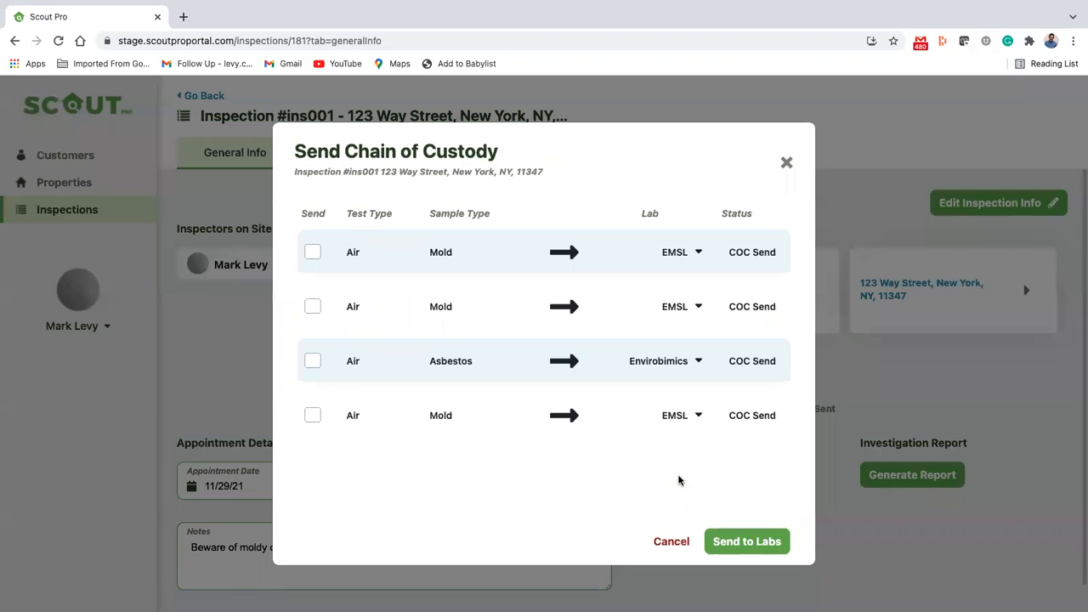
click(312, 253)
click(312, 306)
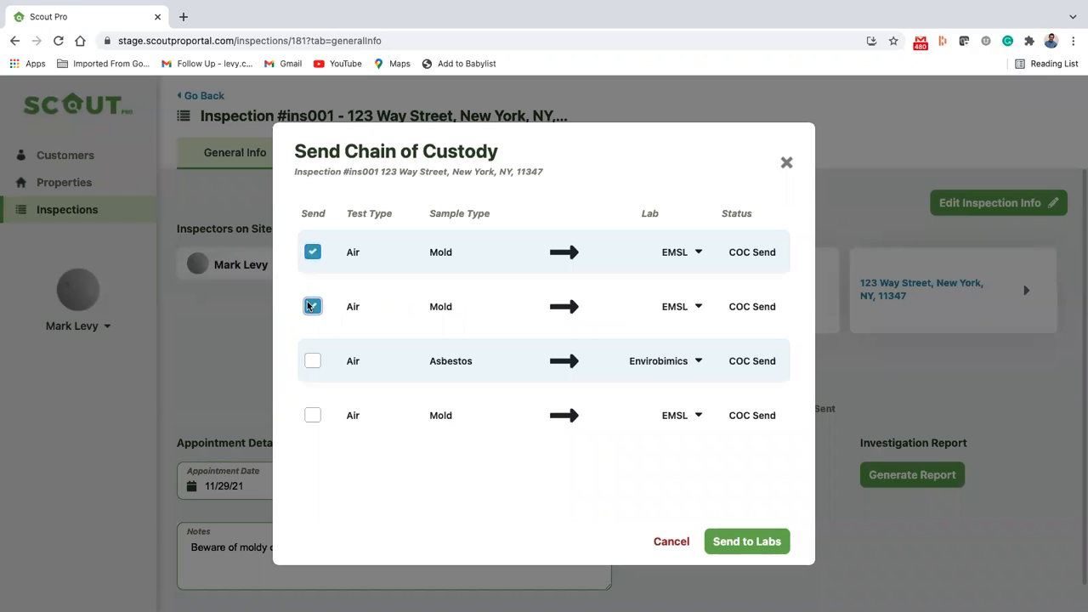
Step: Set the lab of the first Air/Mold test to EMSL and save the choice
click(699, 253)
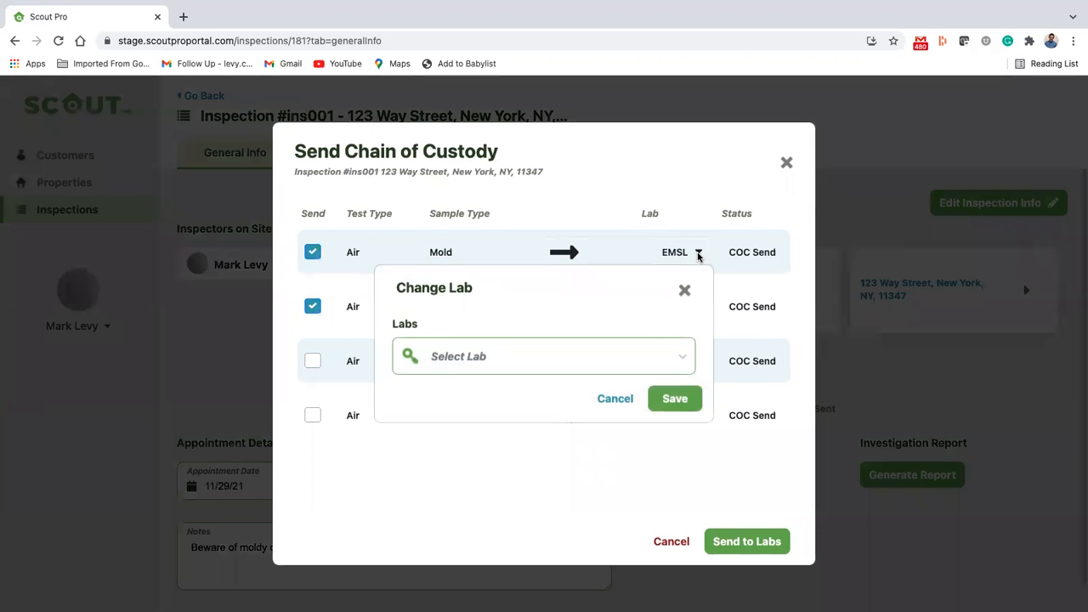
click(682, 358)
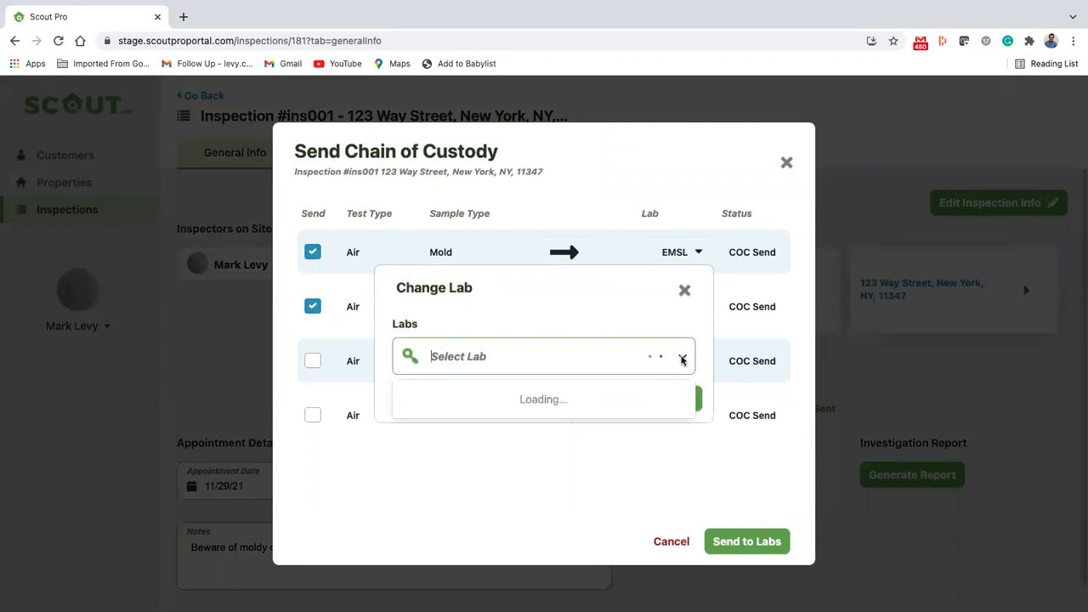
click(527, 399)
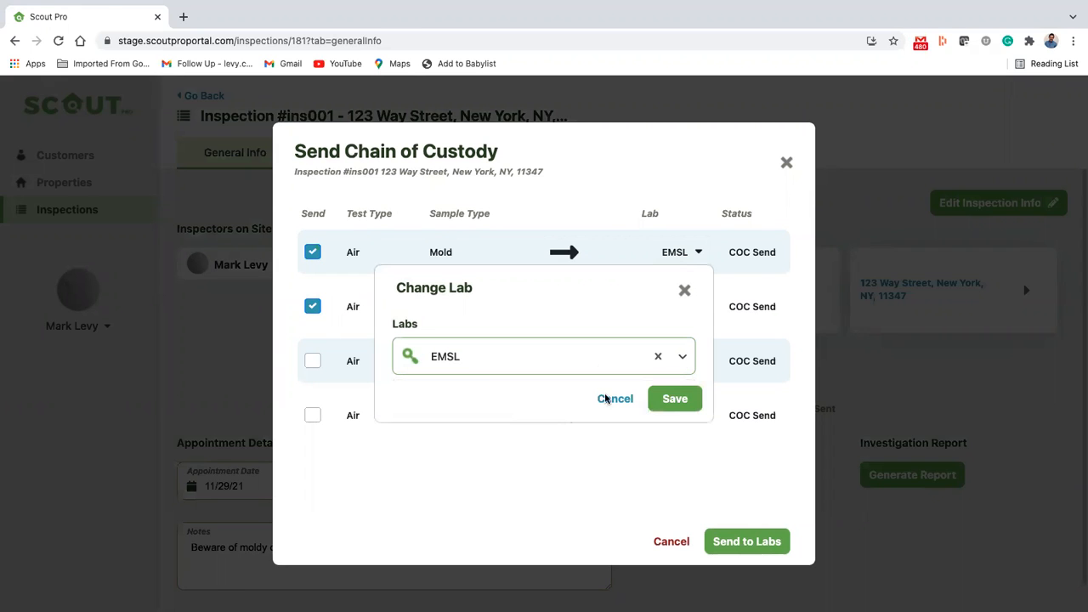
click(689, 401)
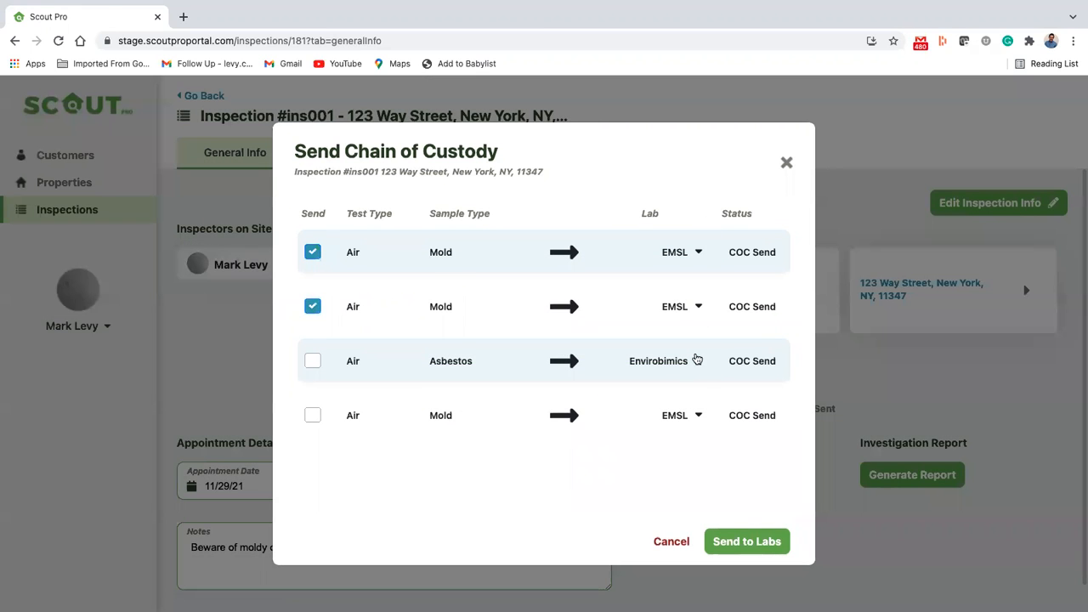
Step: Set the lab of the Air/Asbestos test to Envirobimics and save the choice
click(697, 361)
click(682, 362)
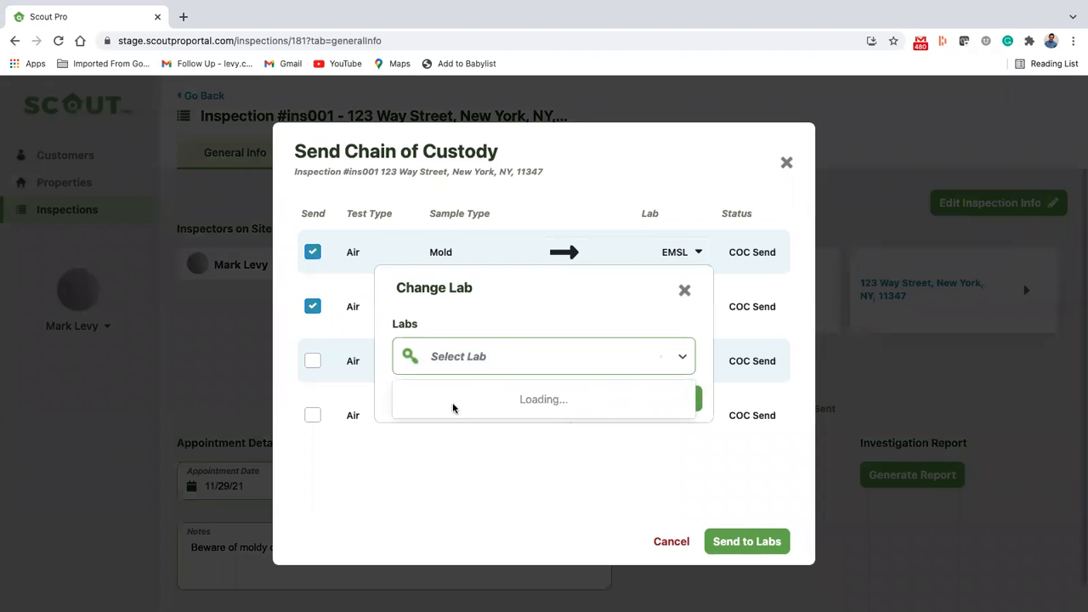
click(417, 432)
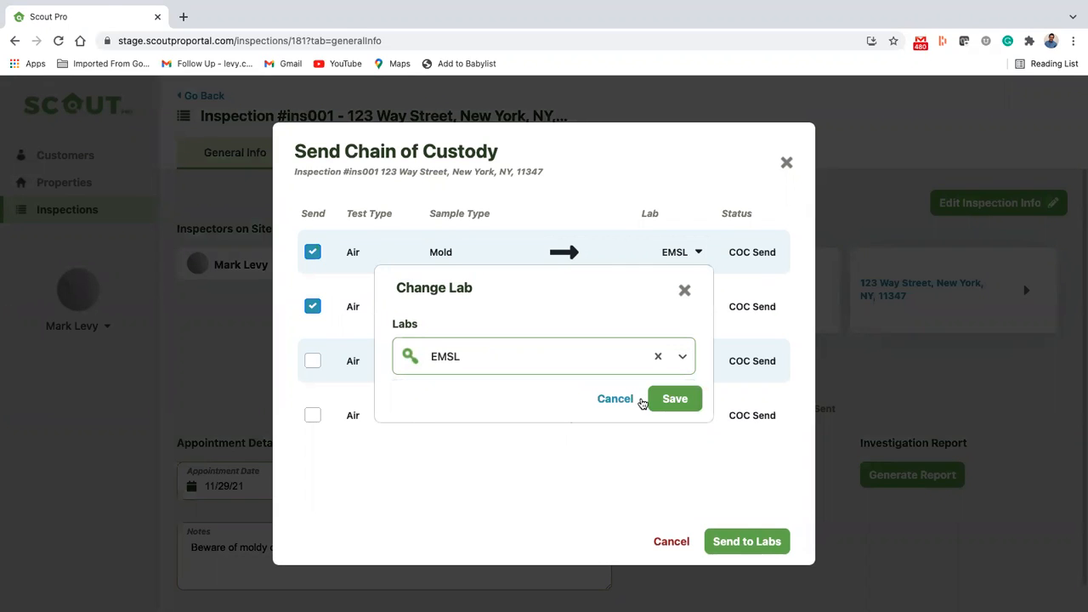
click(683, 361)
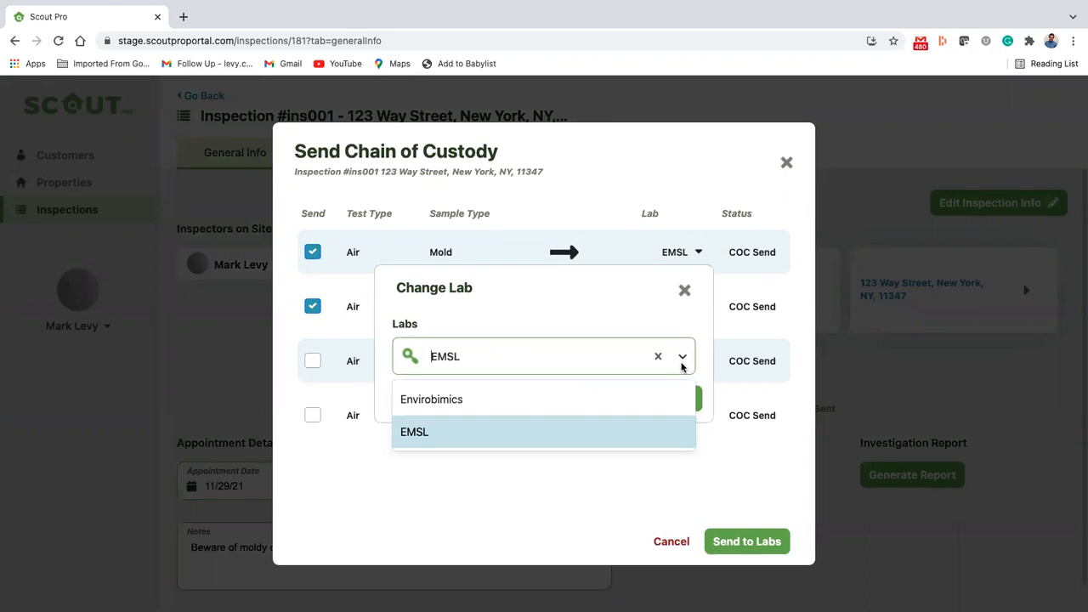
click(467, 402)
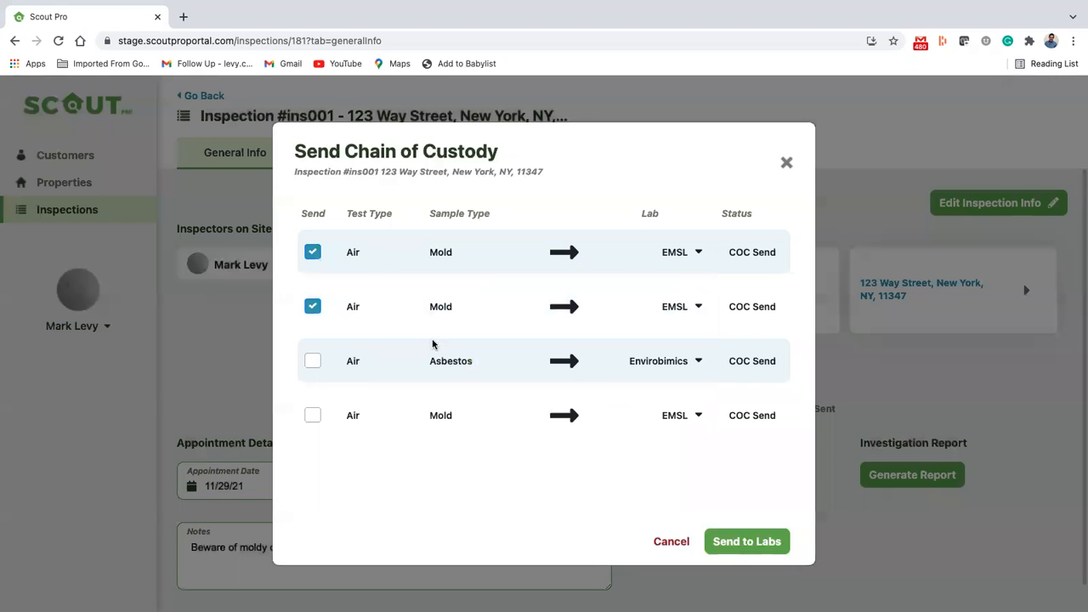
click(693, 402)
Step: Exclude the first two Air/Mold tests, mark only the Air/Asbestos test for sending, and send the chain of custody to the lab
click(316, 306)
click(312, 251)
click(313, 362)
click(774, 545)
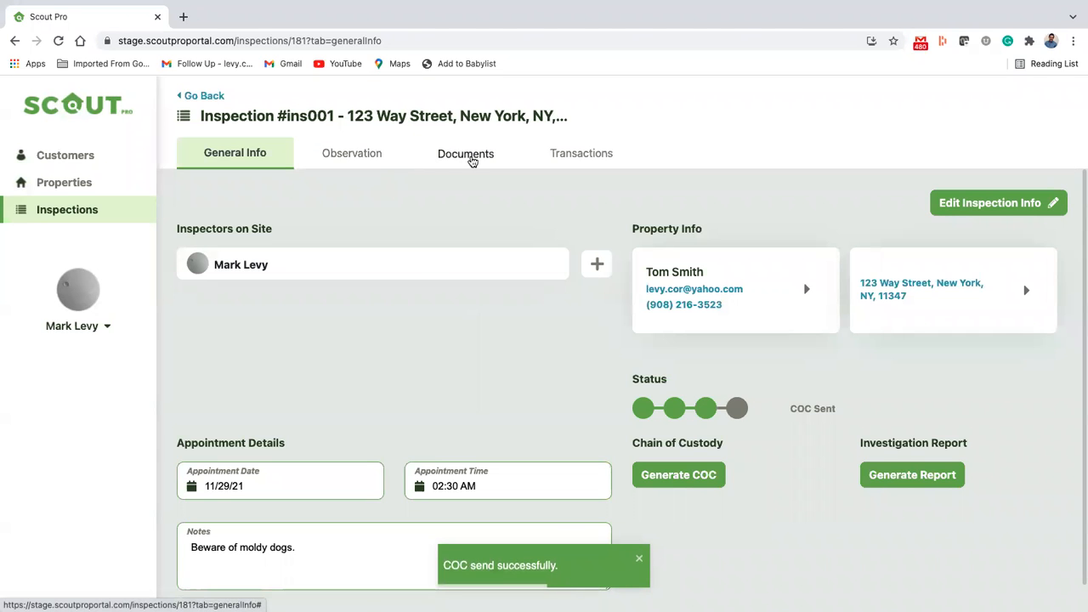
Step: Open the Envirobimics chain of custody from the inspection's documents, look through the PDF and close it
click(453, 159)
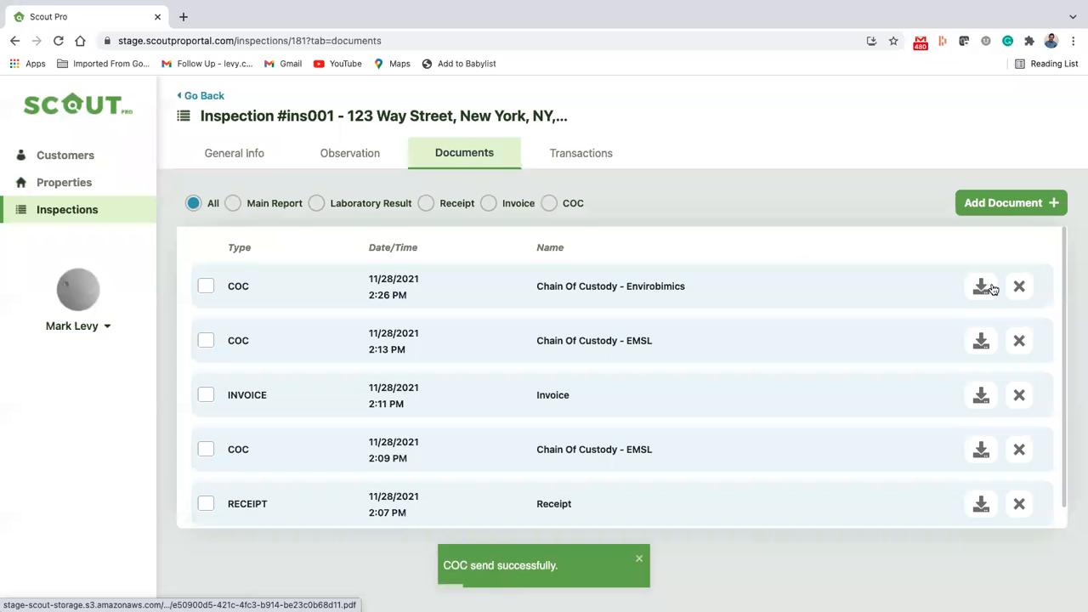
click(984, 287)
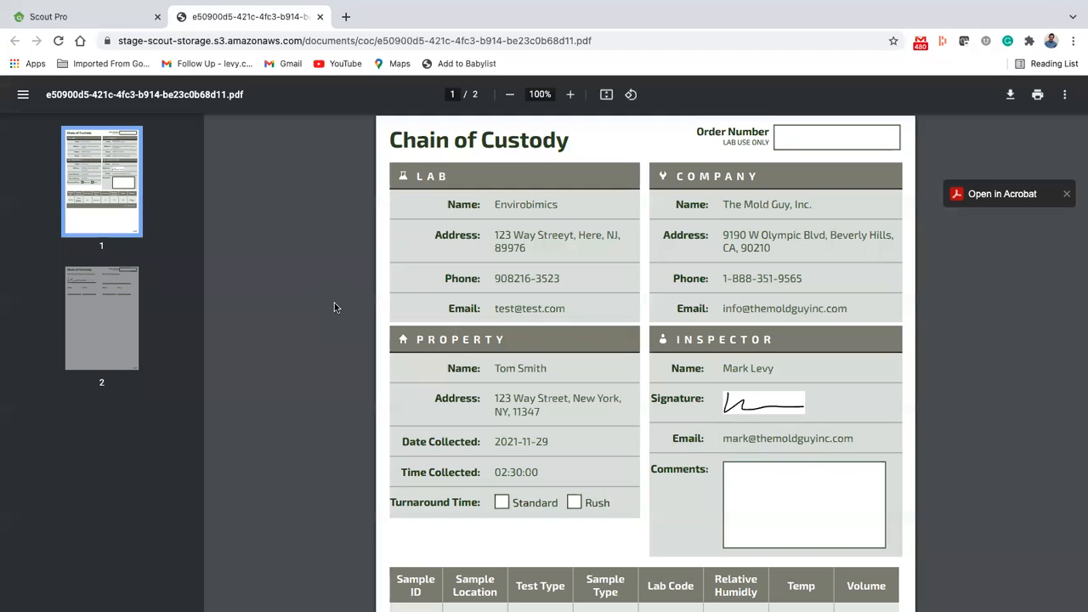
scroll(334, 303, down, 8)
scroll(335, 307, up, 8)
click(319, 16)
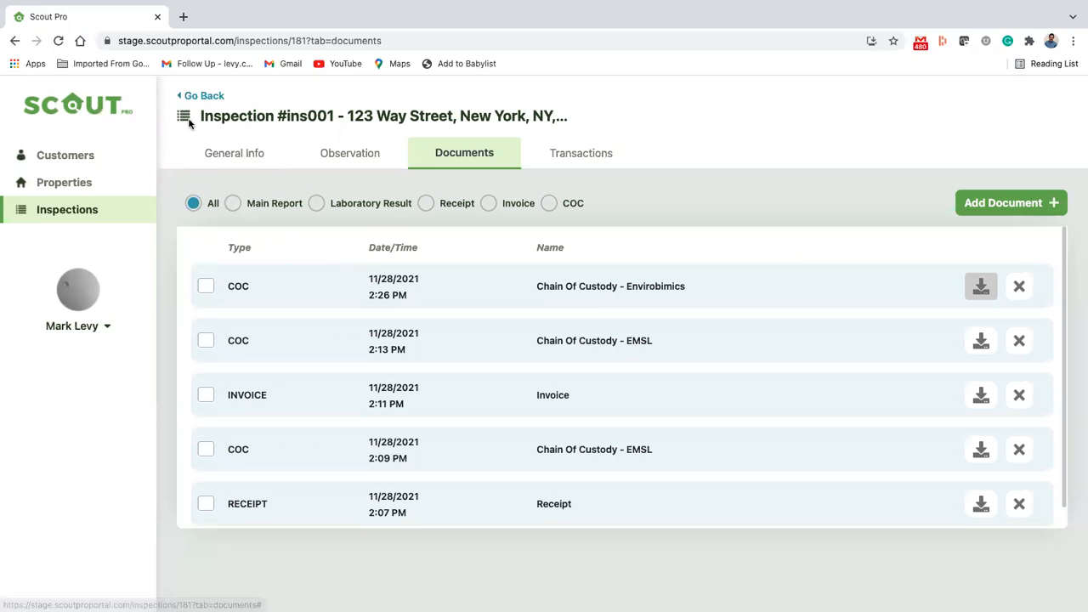
Step: Return to the inspection's general info and generate its investigation report
click(234, 153)
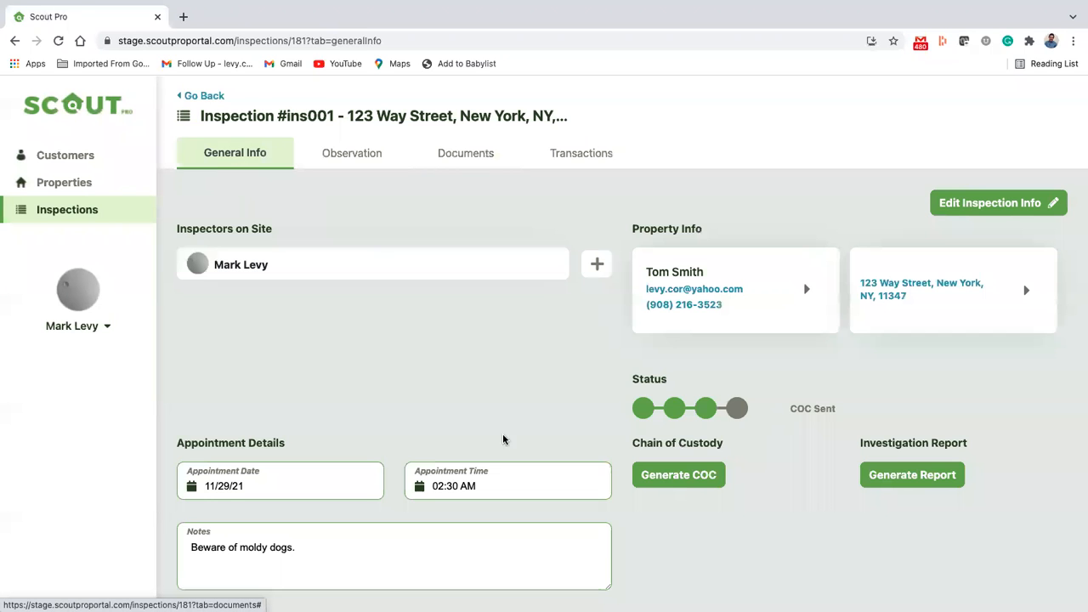
scroll(767, 352, down, 1)
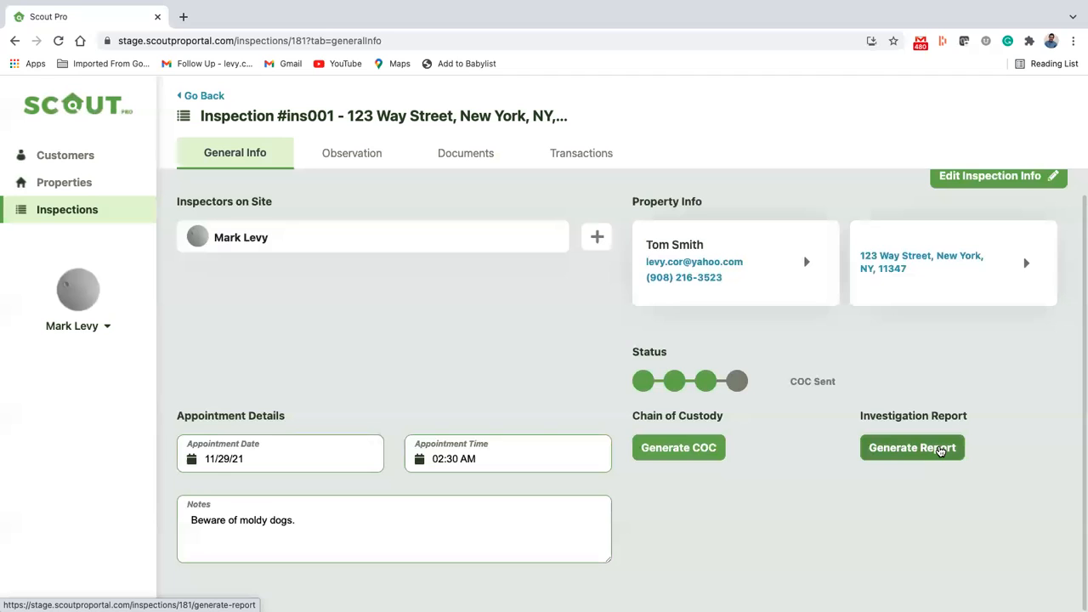
click(940, 451)
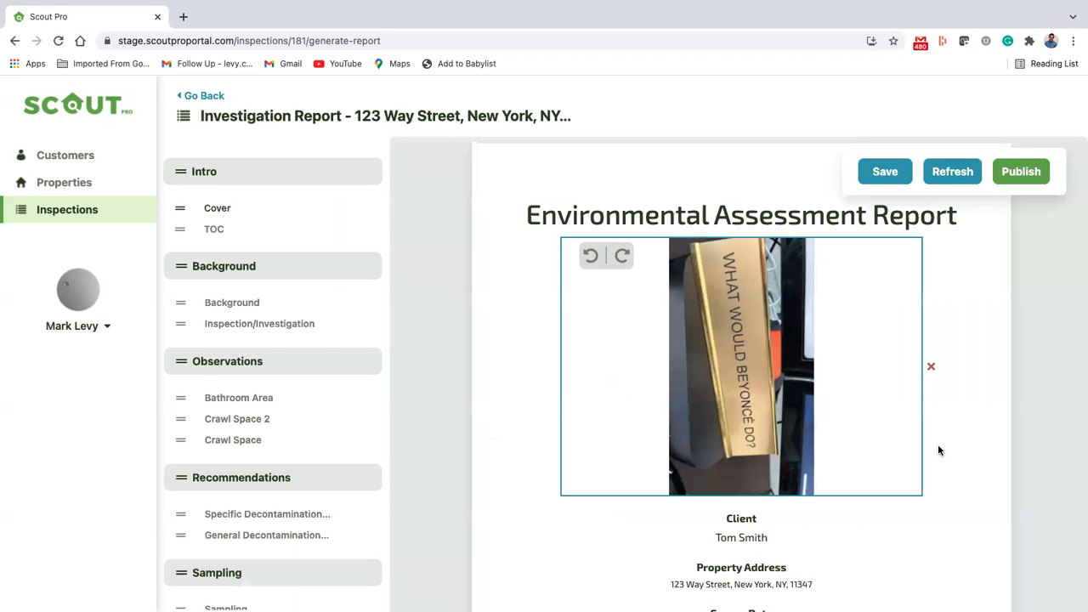
Step: Rotate the report's cover photo counter-clockwise and delete it from the cover
click(592, 258)
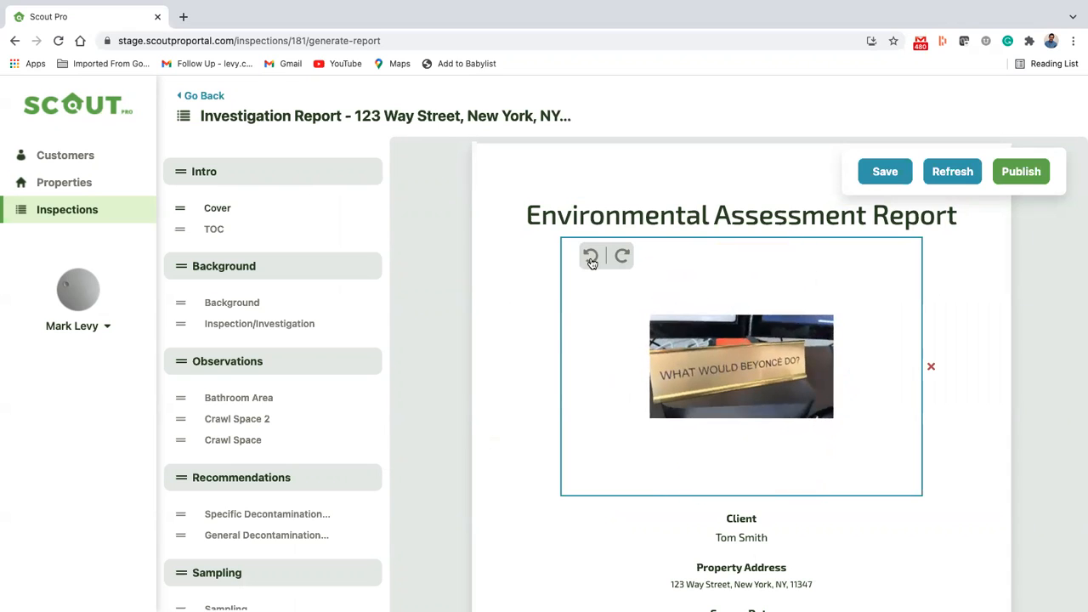
click(932, 370)
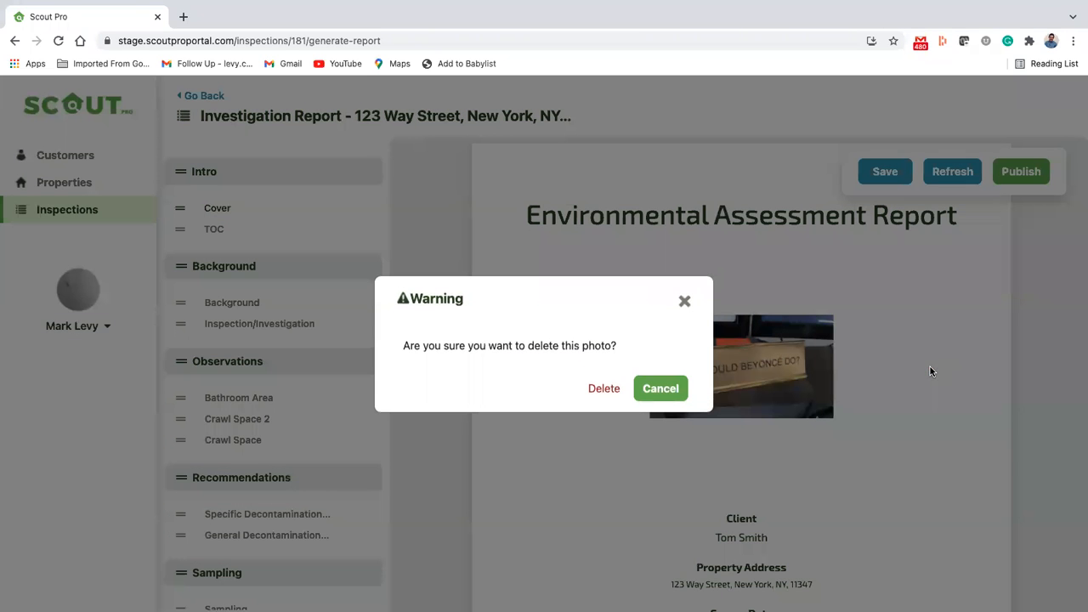
click(609, 388)
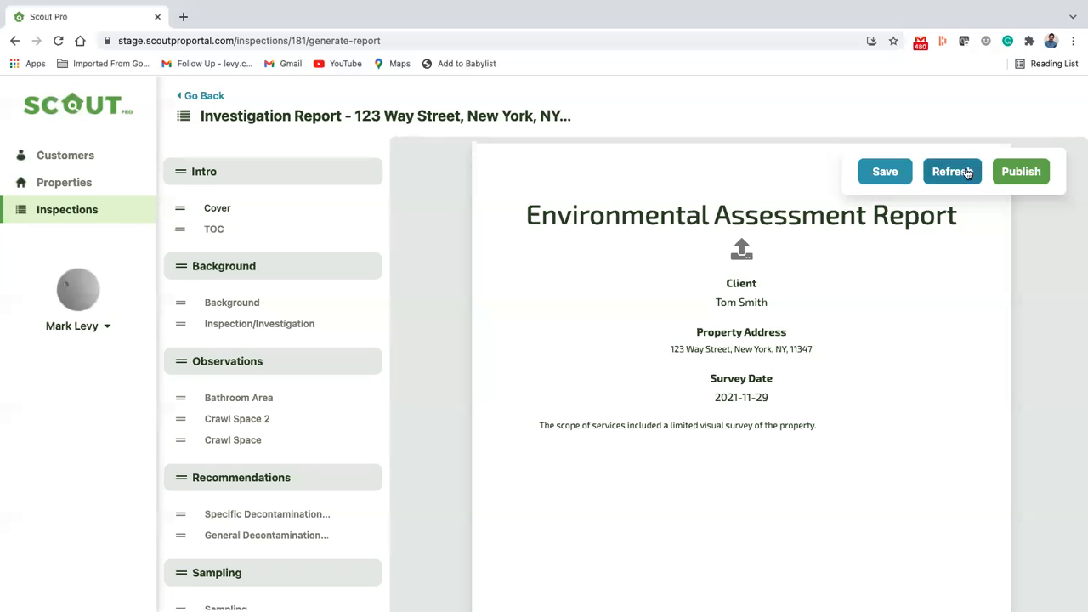
Step: Refresh the report to discard its edits and look over the new draft's cover page
click(968, 174)
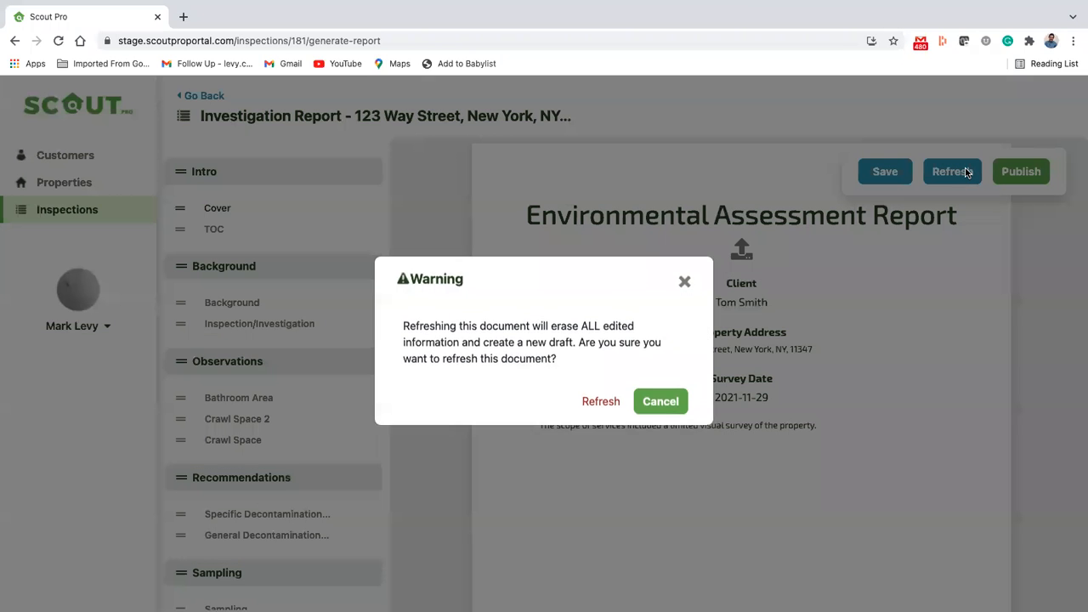
click(614, 406)
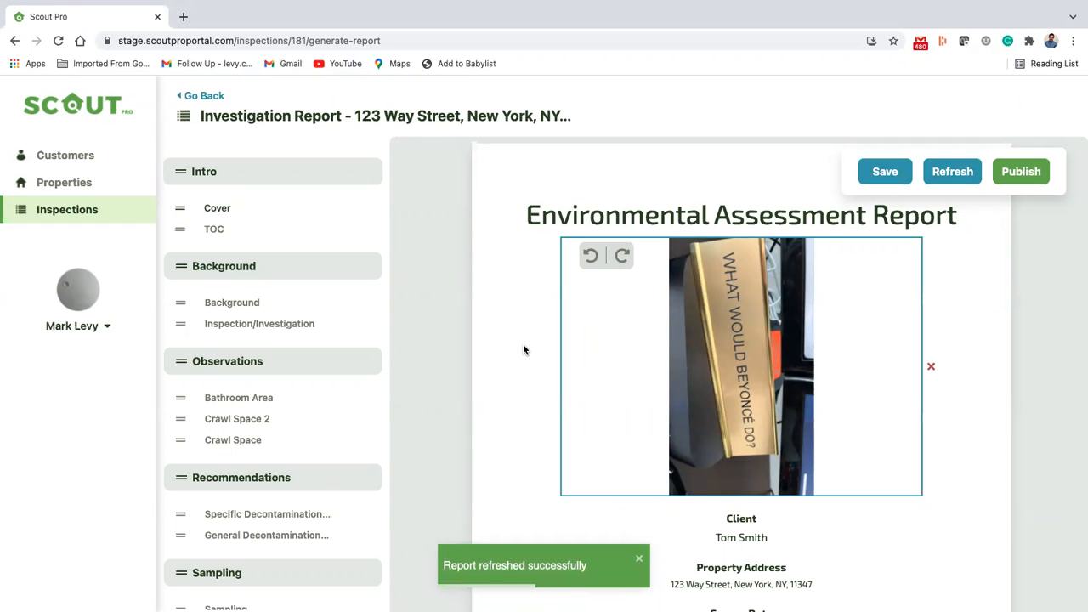
scroll(523, 344, down, 1)
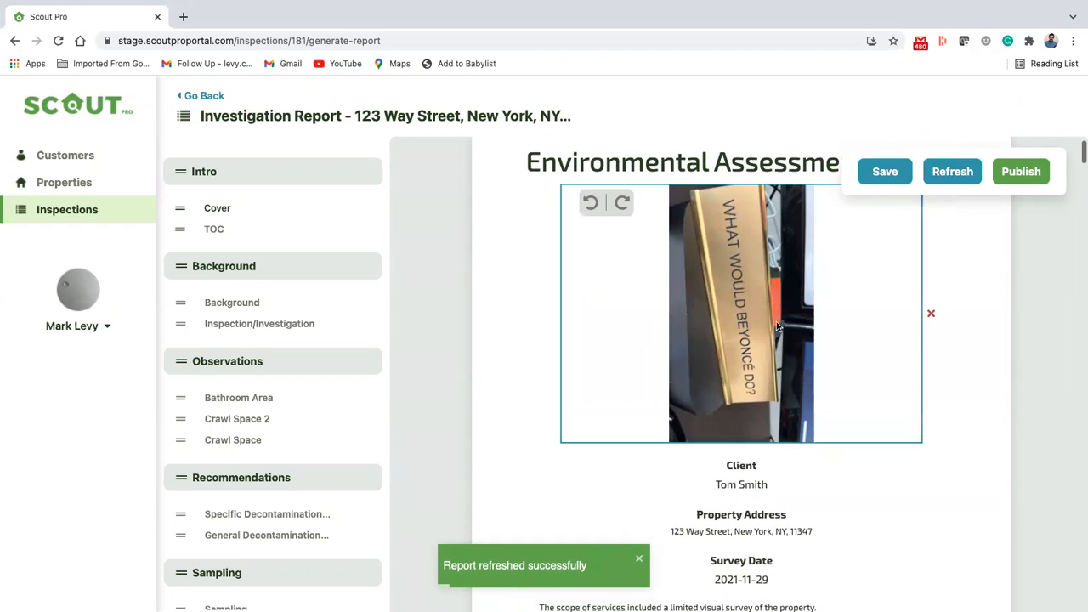
scroll(955, 406, down, 3)
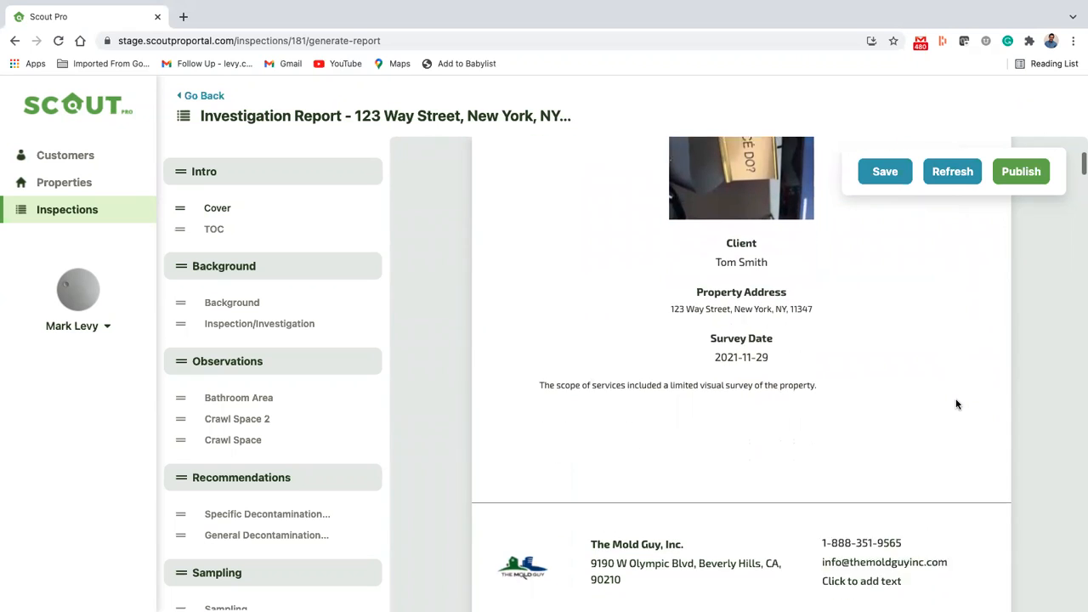
scroll(958, 405, down, 1)
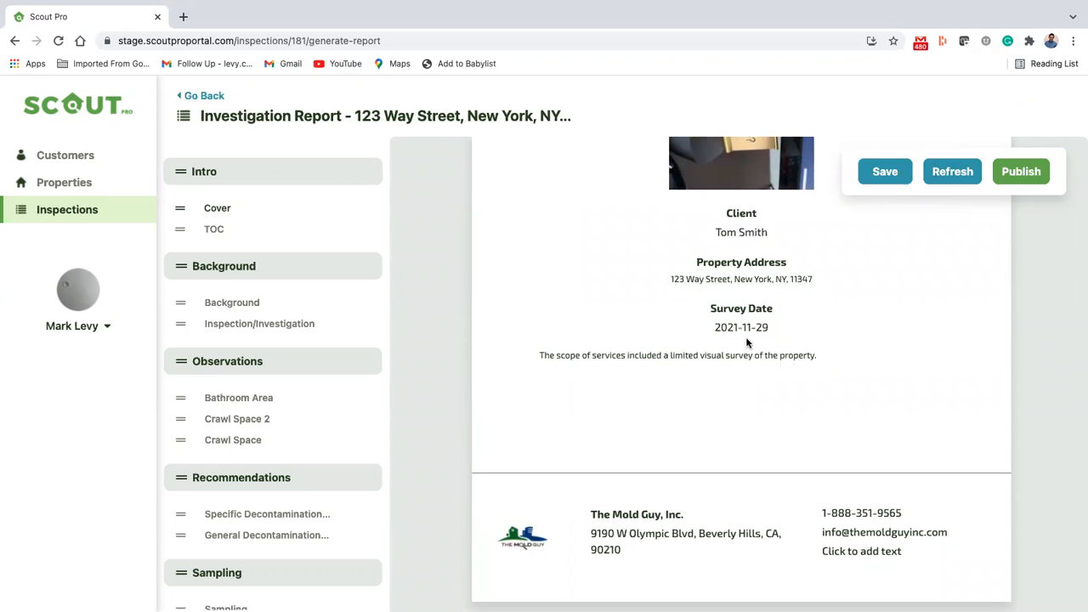
scroll(746, 331, up, 4)
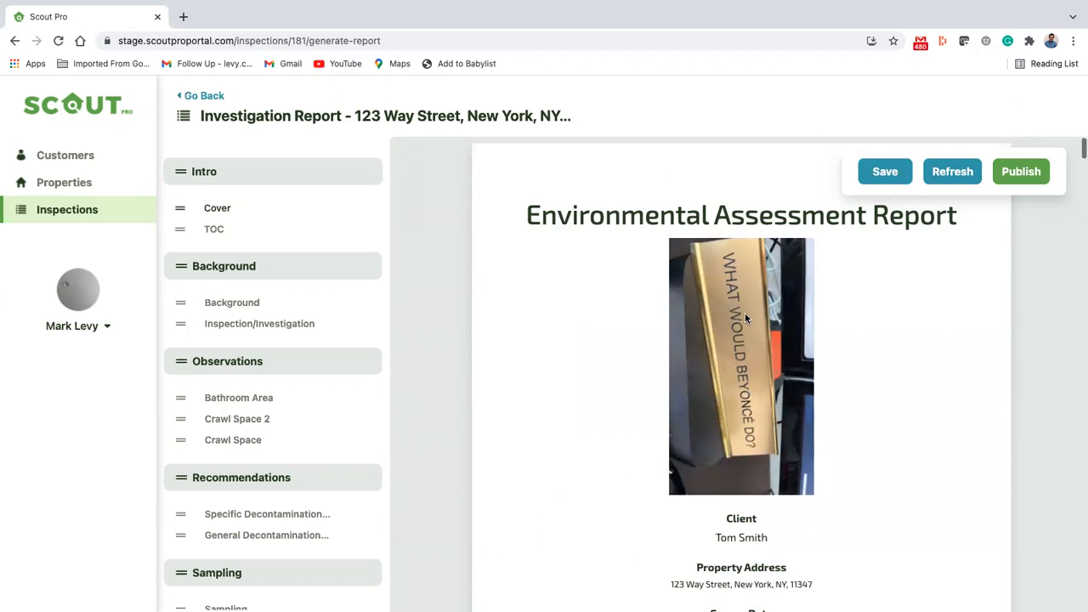
Step: Shorten the cover title to "Environmental Assessment" and save it
click(736, 217)
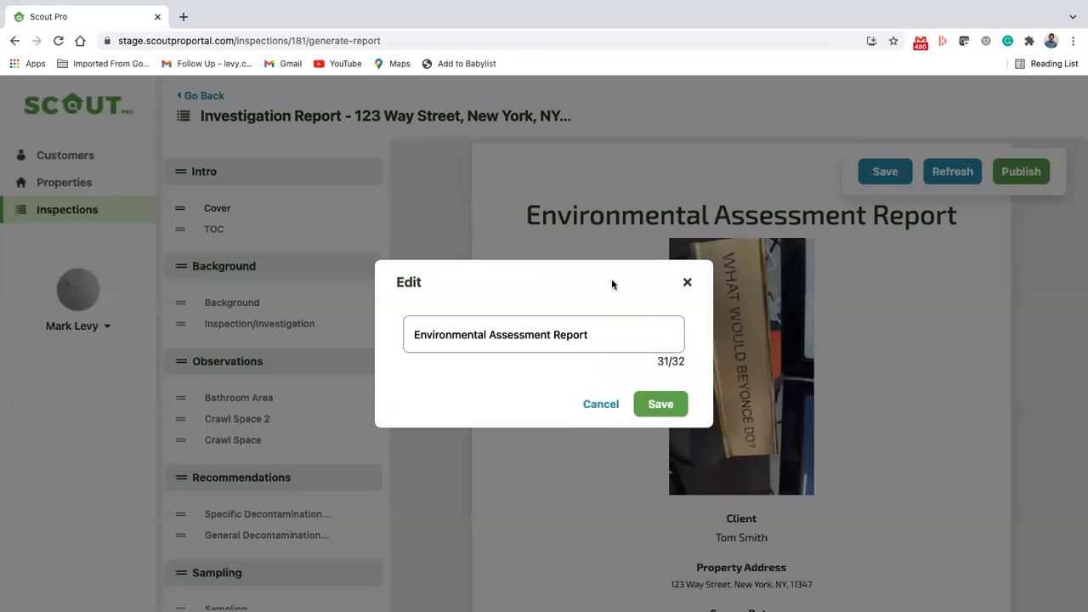
double_click(567, 335)
key(BackSpace)
key(BackSpace)
click(665, 404)
Step: Rename the Client heading on the cover page to "Owner" and save it
scroll(923, 384, down, 3)
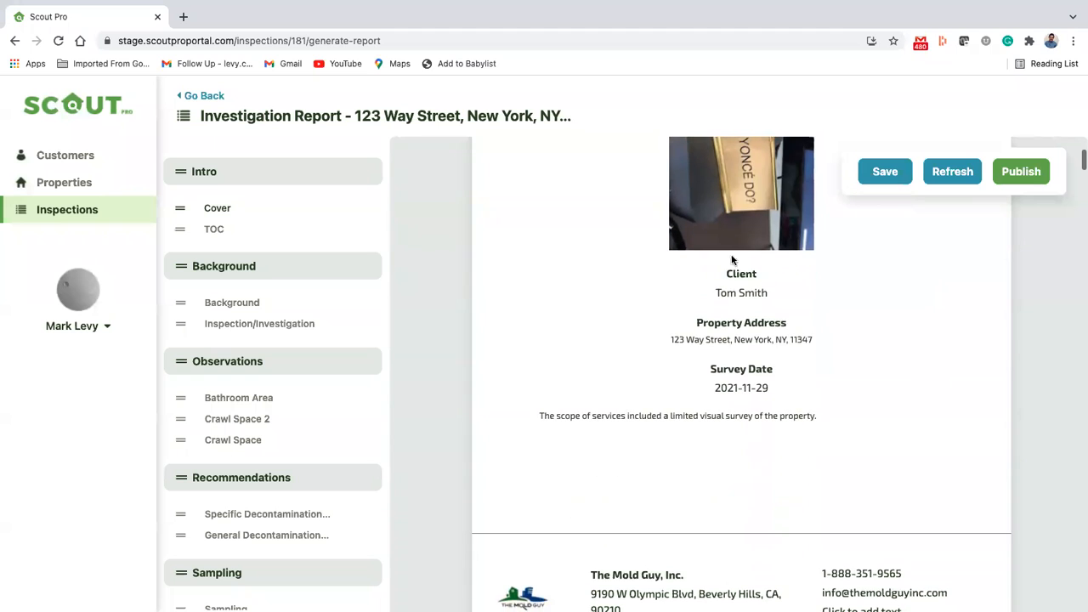
click(738, 274)
double_click(470, 336)
text(Owne)
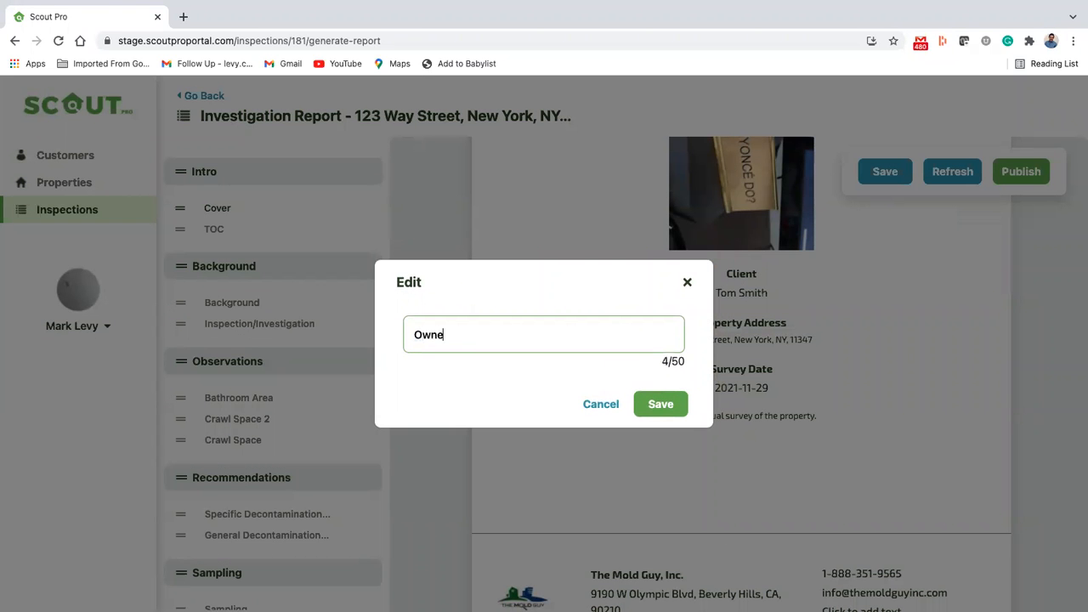
text(r)
click(661, 404)
scroll(768, 382, down, 5)
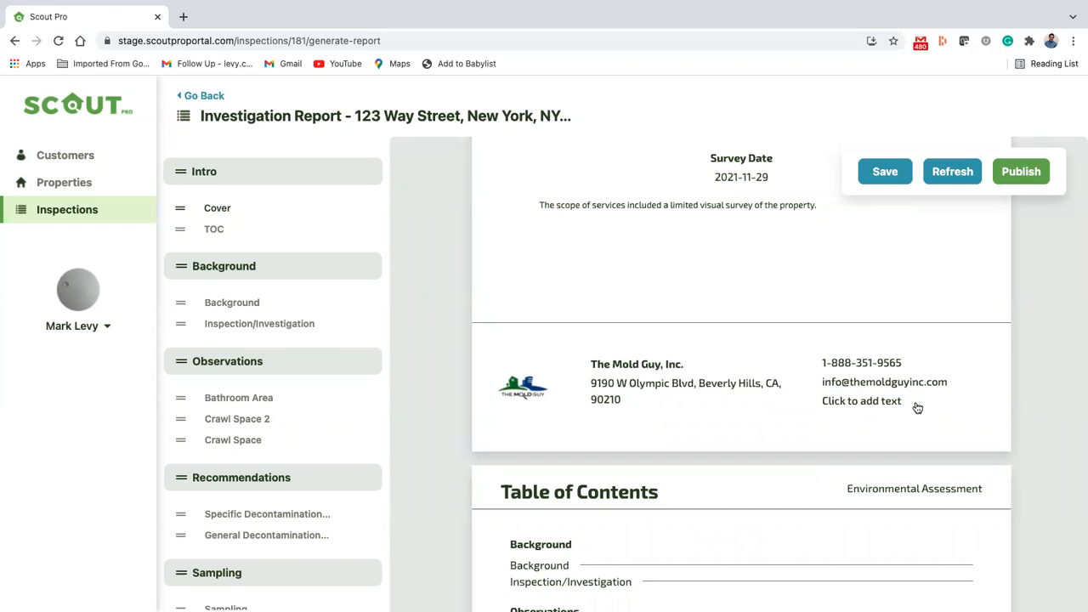
click(878, 400)
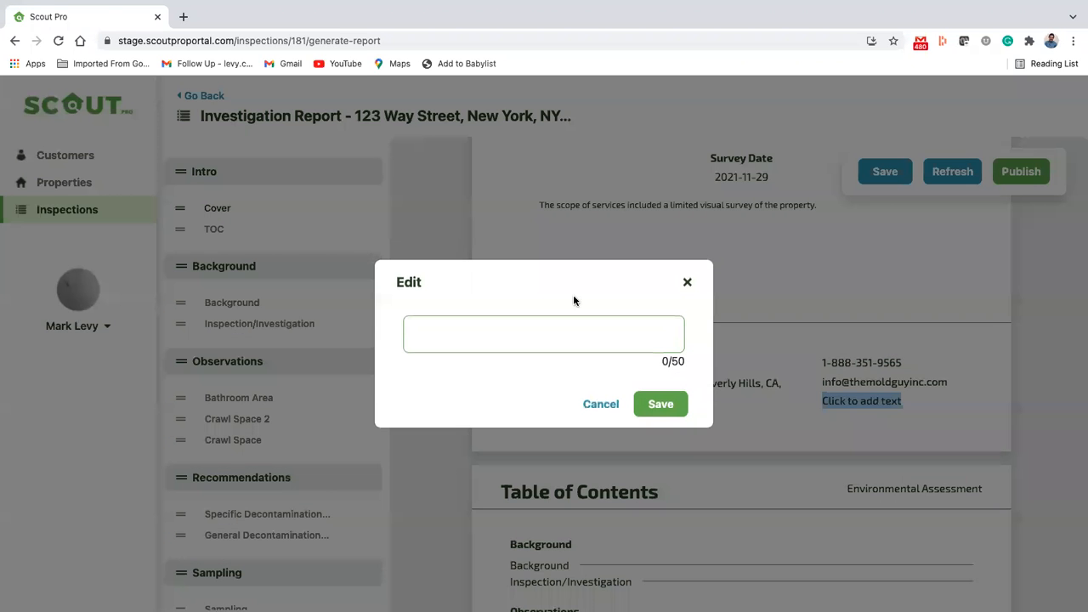
click(492, 331)
text(ww)
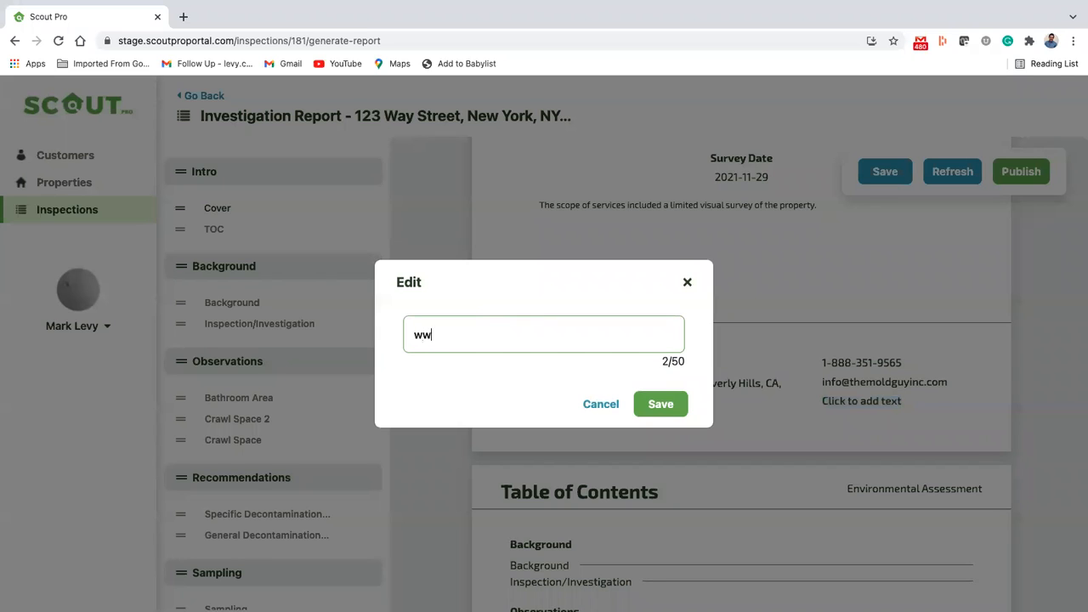
text(w.TheMoldGuyI)
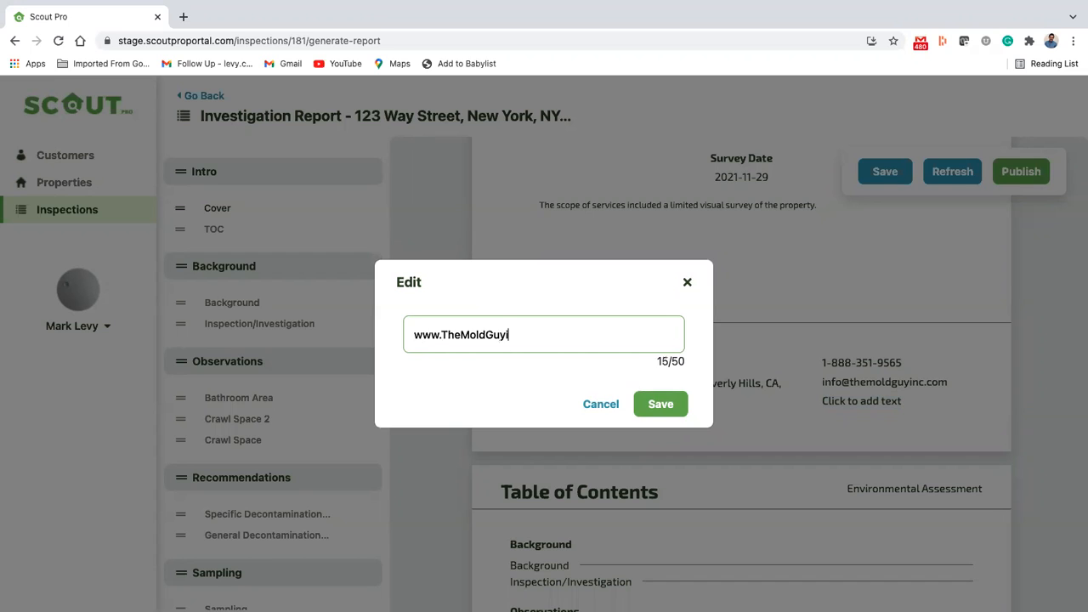
text(nc.com)
click(629, 399)
Step: Look through the report's table of contents from Background to Limitations & Exclusions
scroll(772, 440, down, 5)
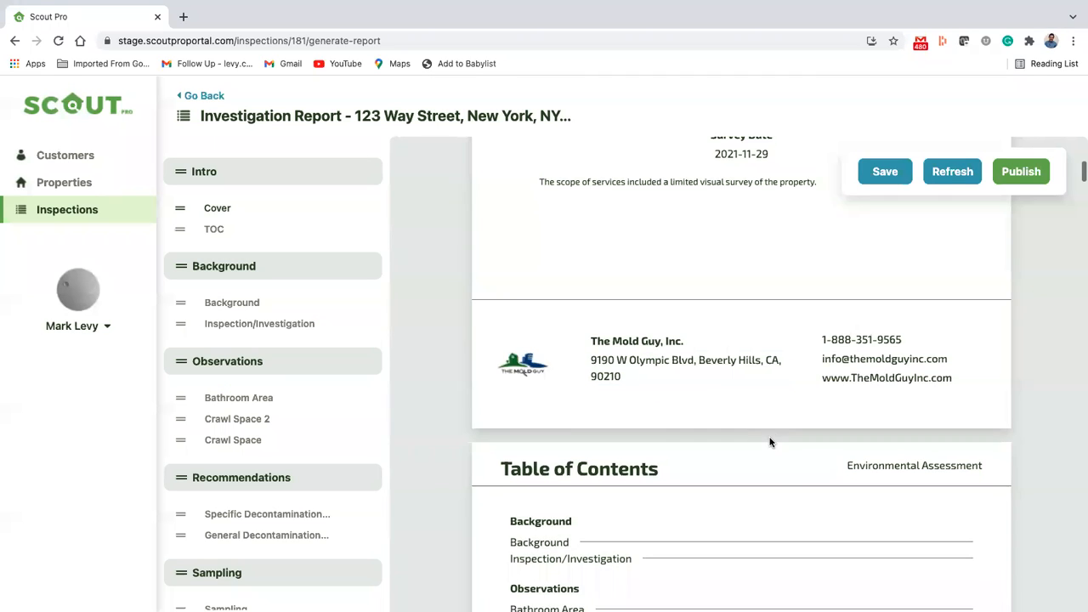
scroll(678, 246, up, 3)
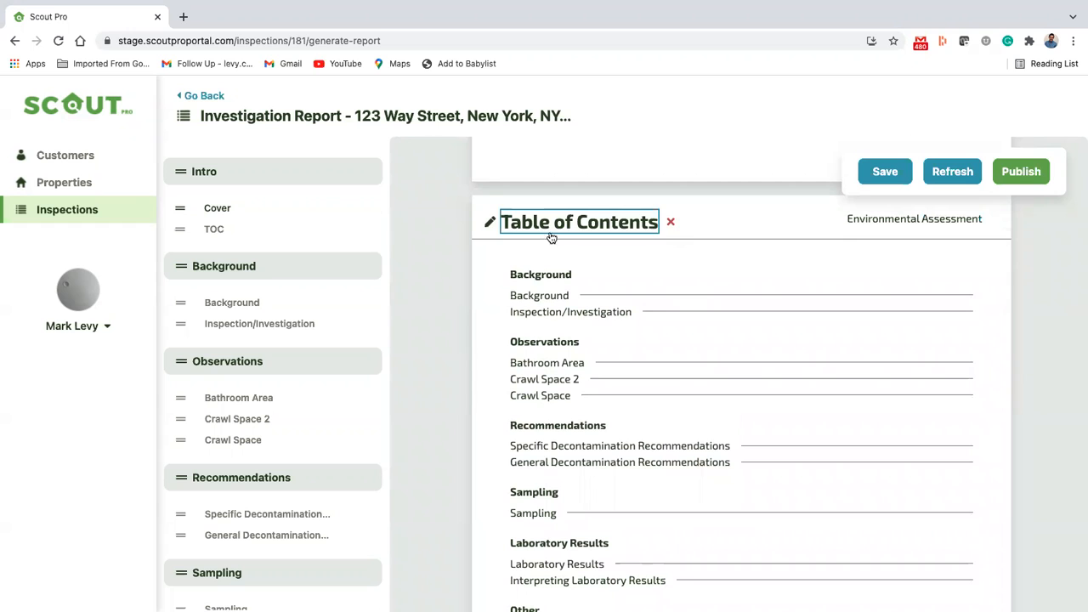
scroll(548, 380, down, 2)
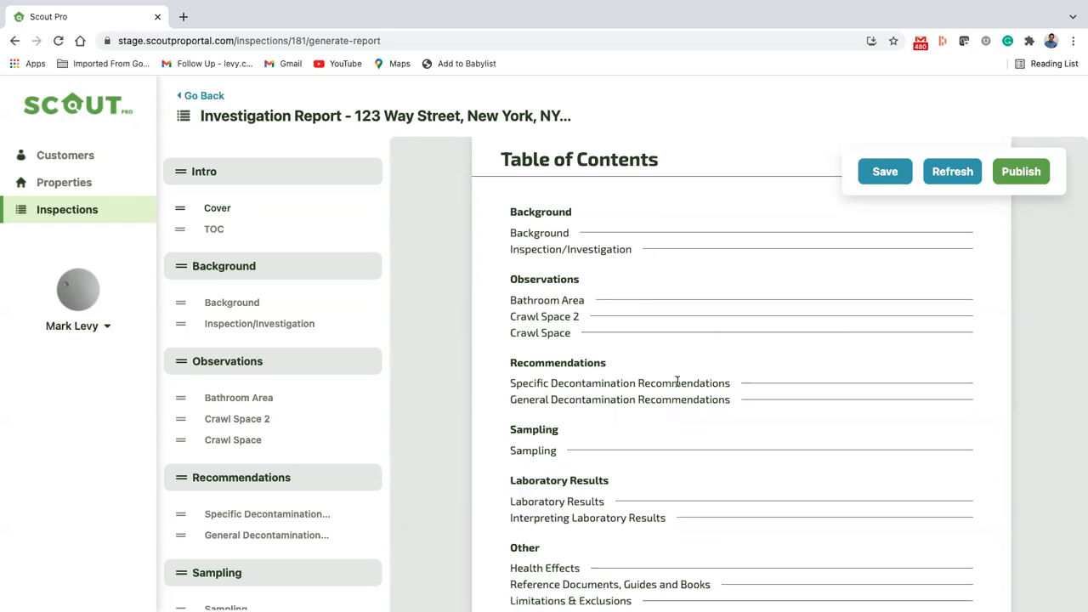
scroll(677, 382, down, 4)
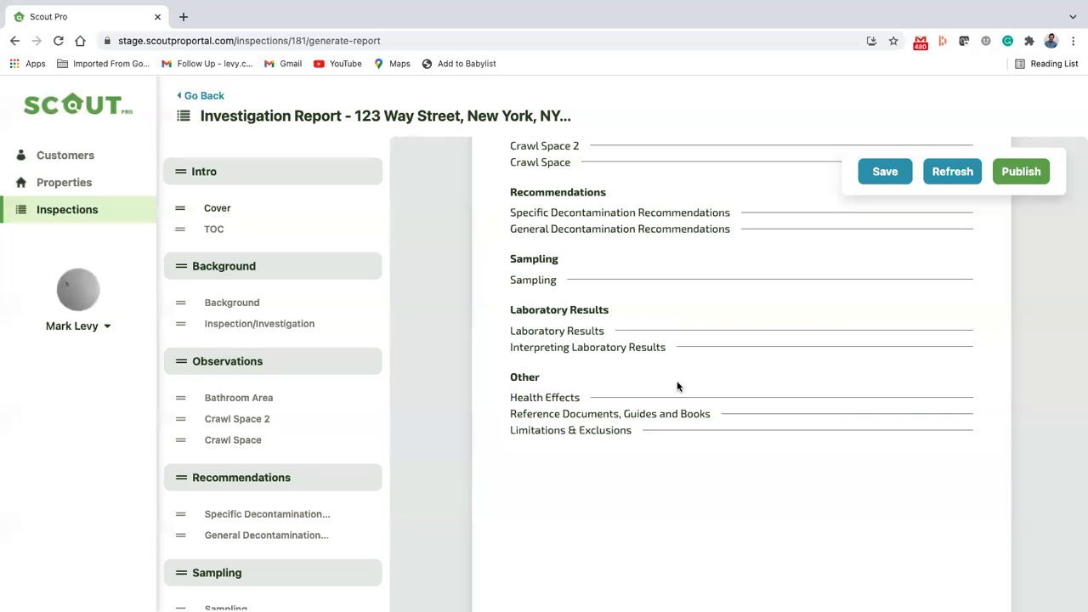
scroll(678, 384, down, 2)
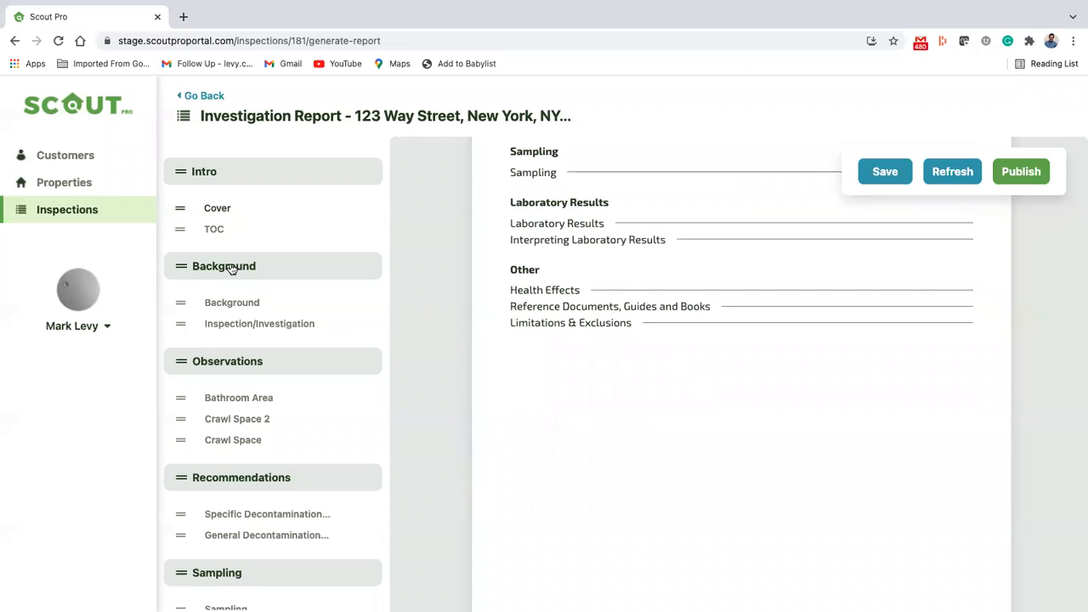
Step: Jump between the report's Background, Inspection/Investigation, Cover and TOC pages using the section outline
click(229, 304)
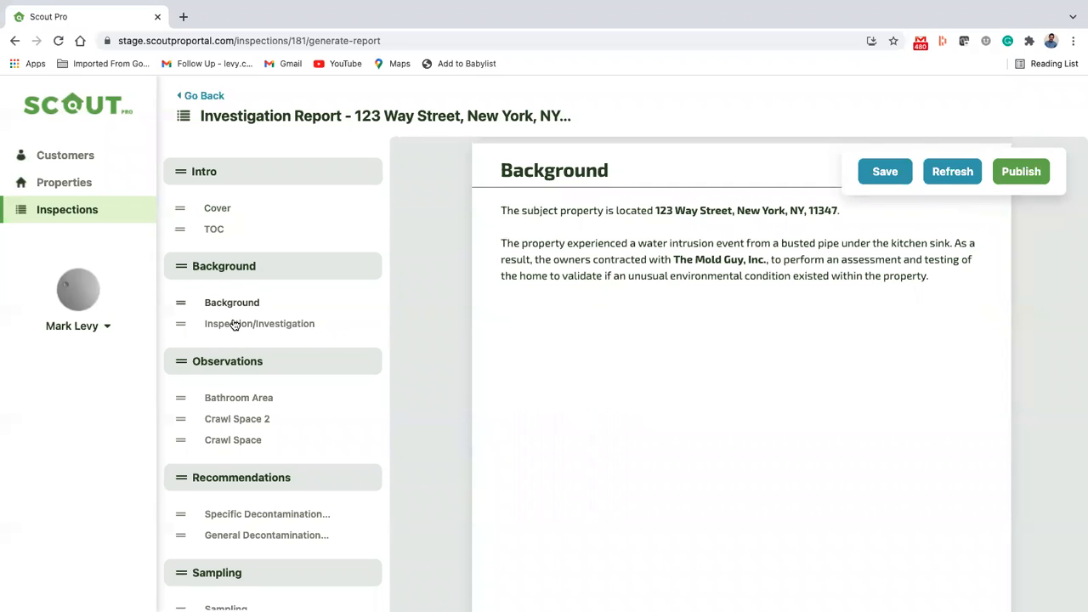
click(234, 325)
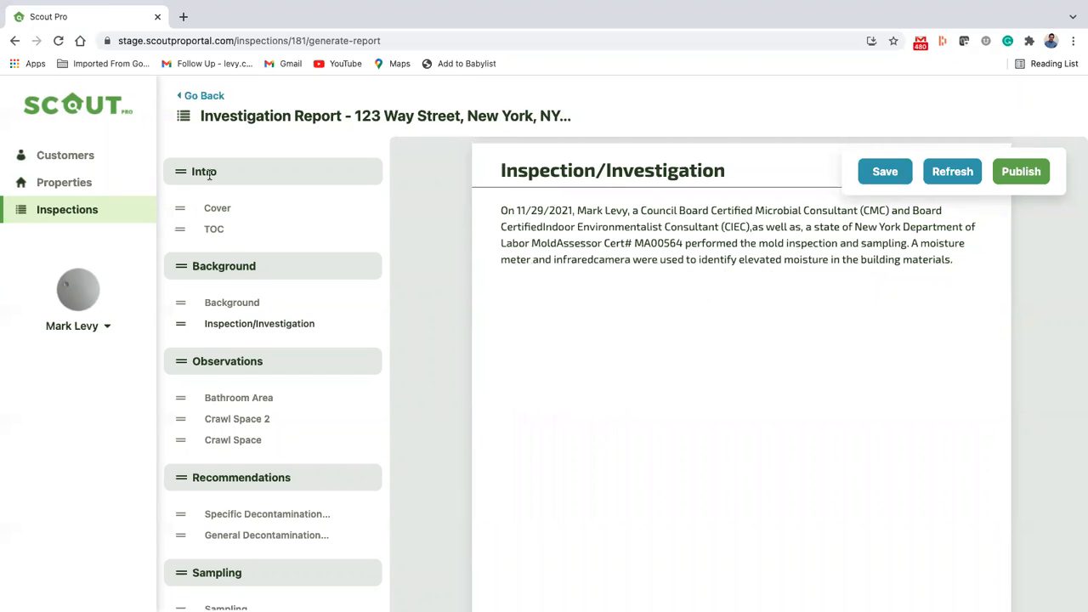
click(217, 208)
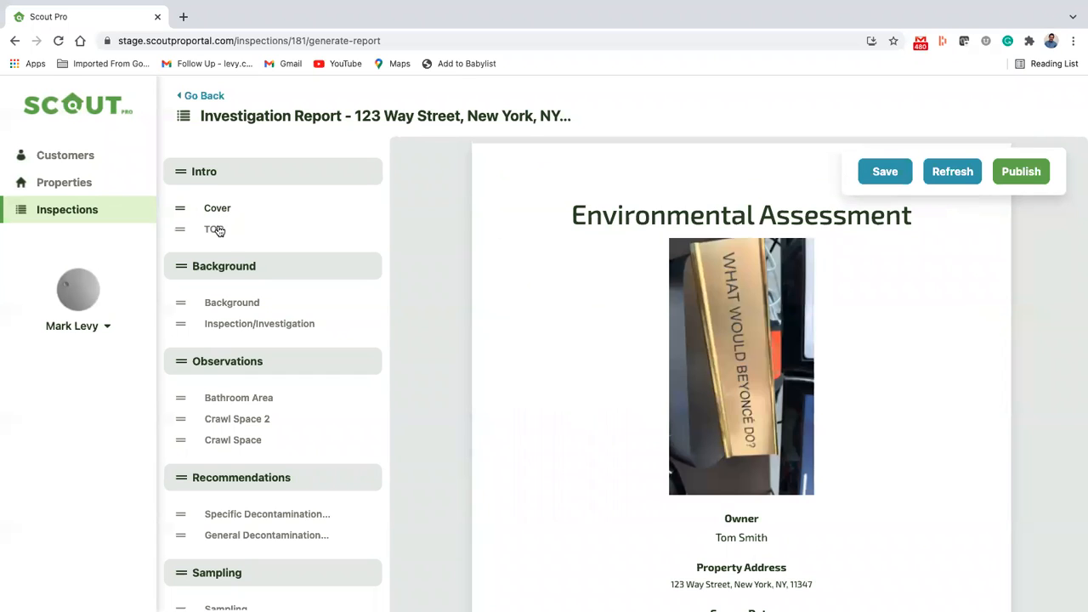
click(217, 228)
click(227, 303)
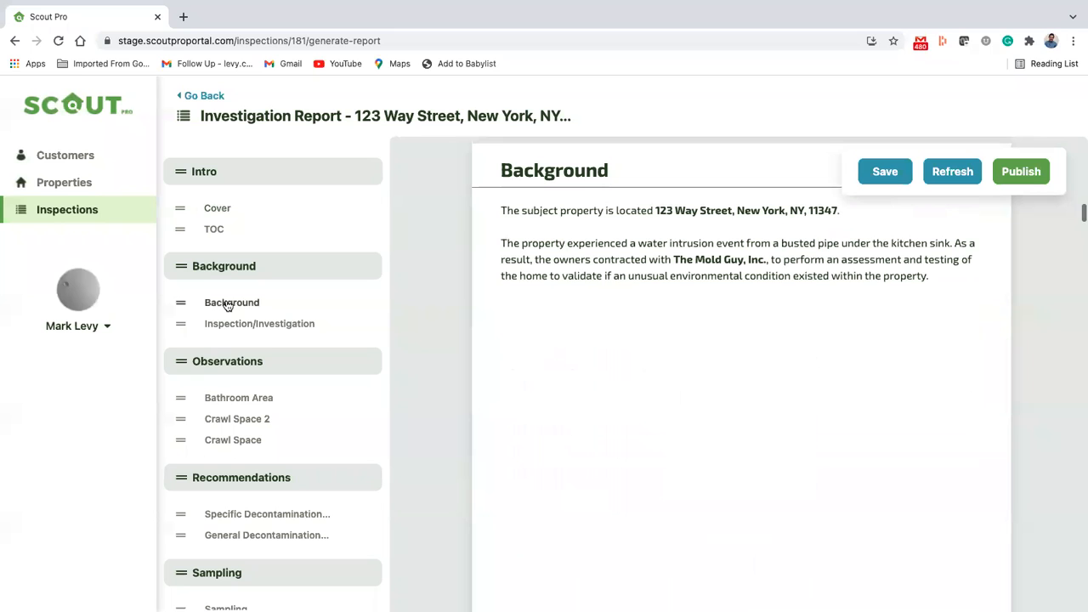
Step: Add a numbered list item "Look Here" below the Background page's text and save it
mouse_move(686, 244)
click(490, 244)
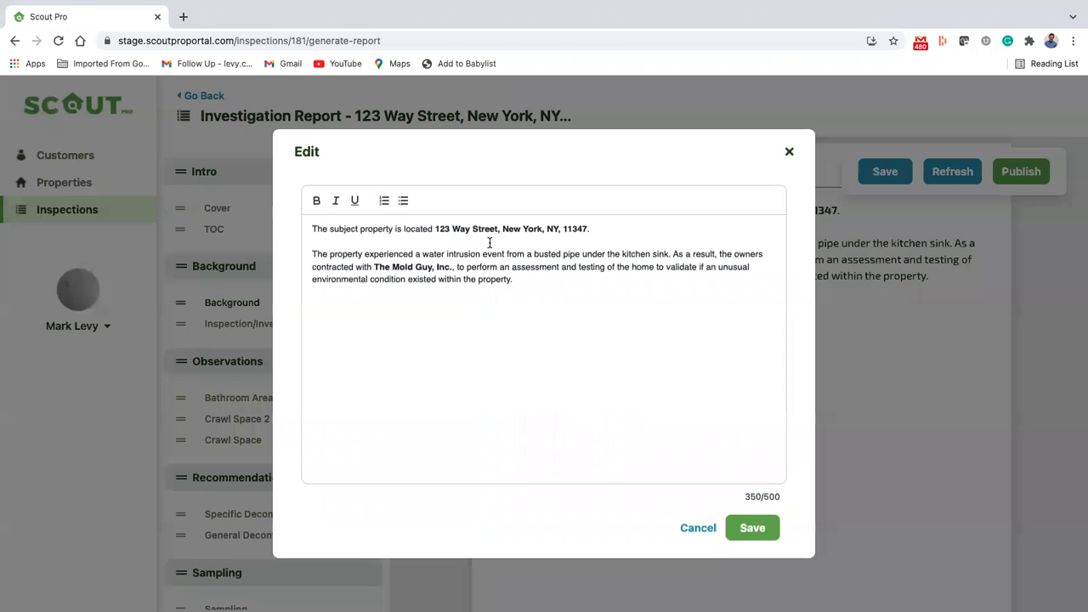
click(553, 288)
click(385, 204)
text(;)
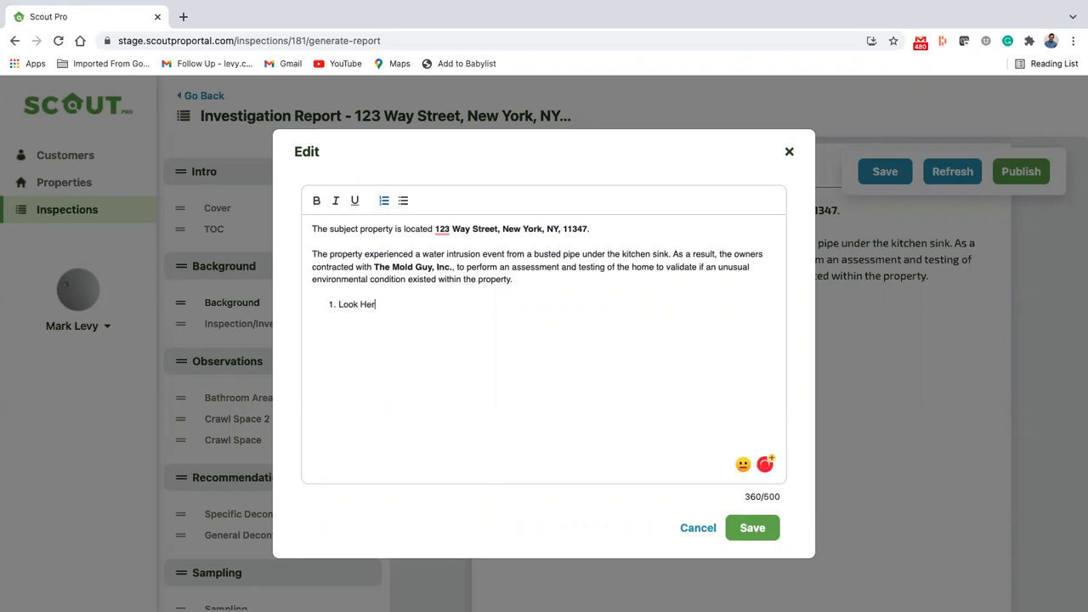
click(751, 527)
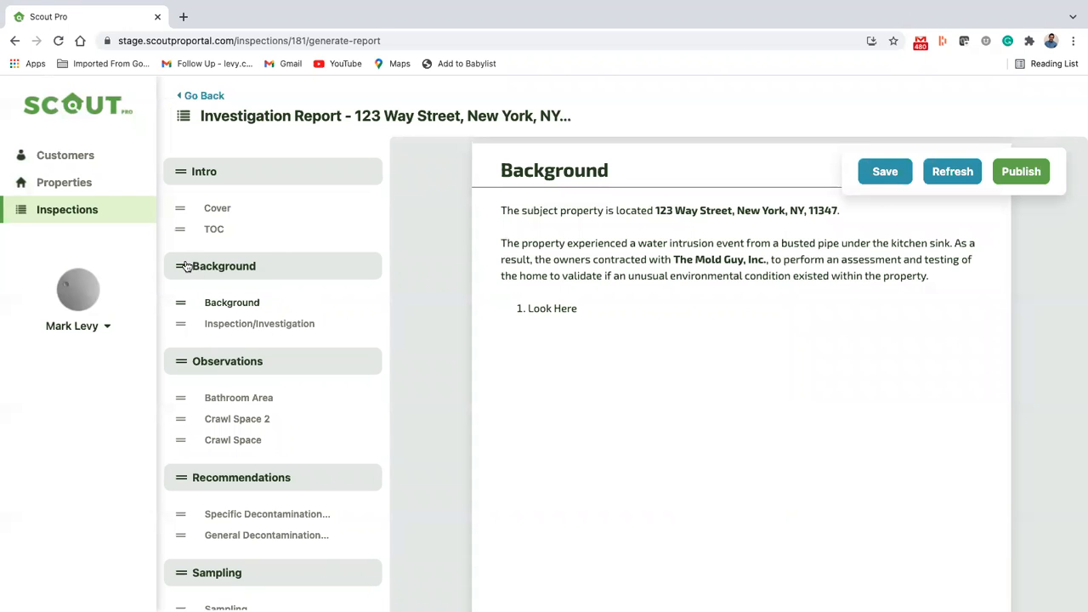
Step: Move the Background section below Observations in the report outline, view its Background page, and return the section above Observations
drag(184, 267, 178, 348)
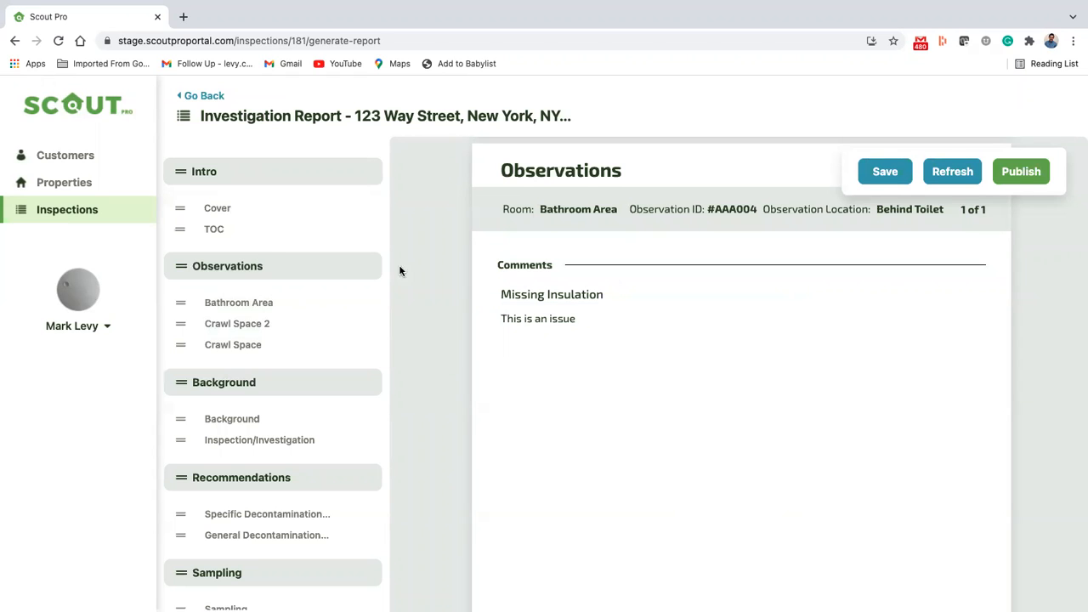
click(245, 302)
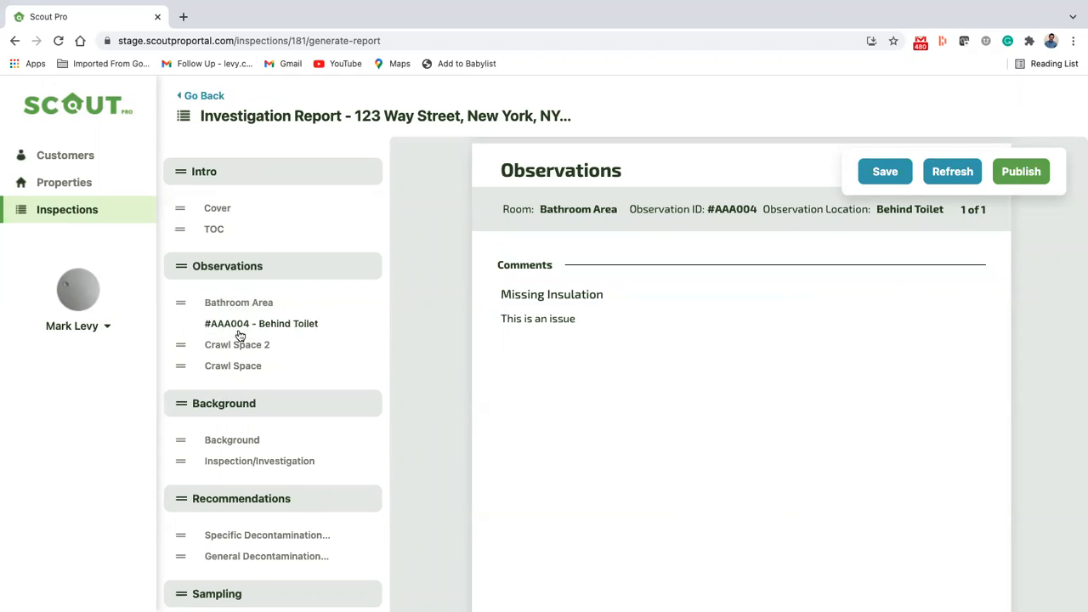
click(222, 438)
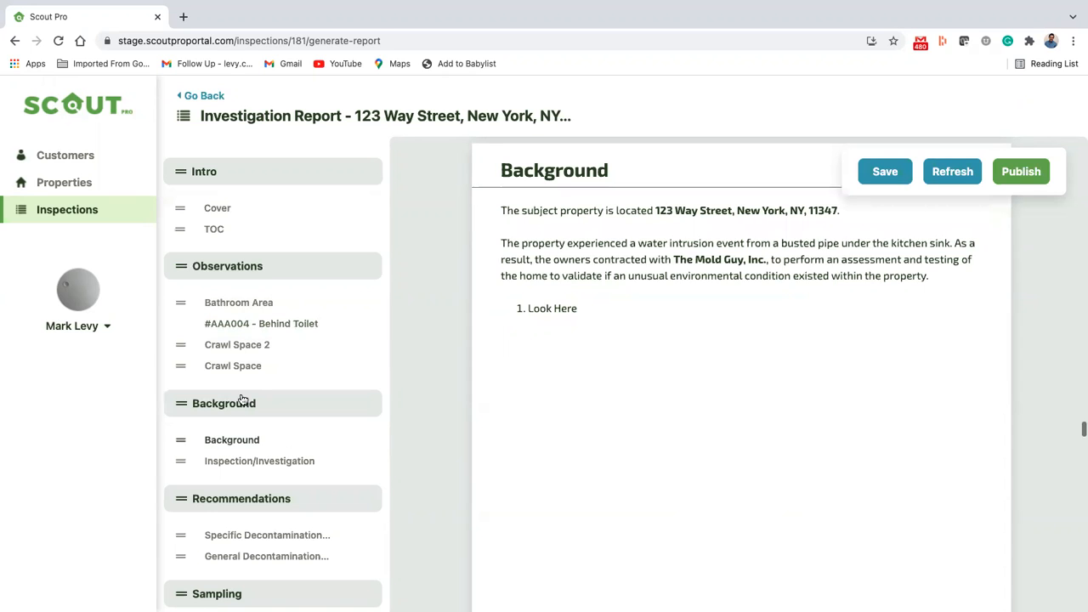
drag(244, 401, 252, 263)
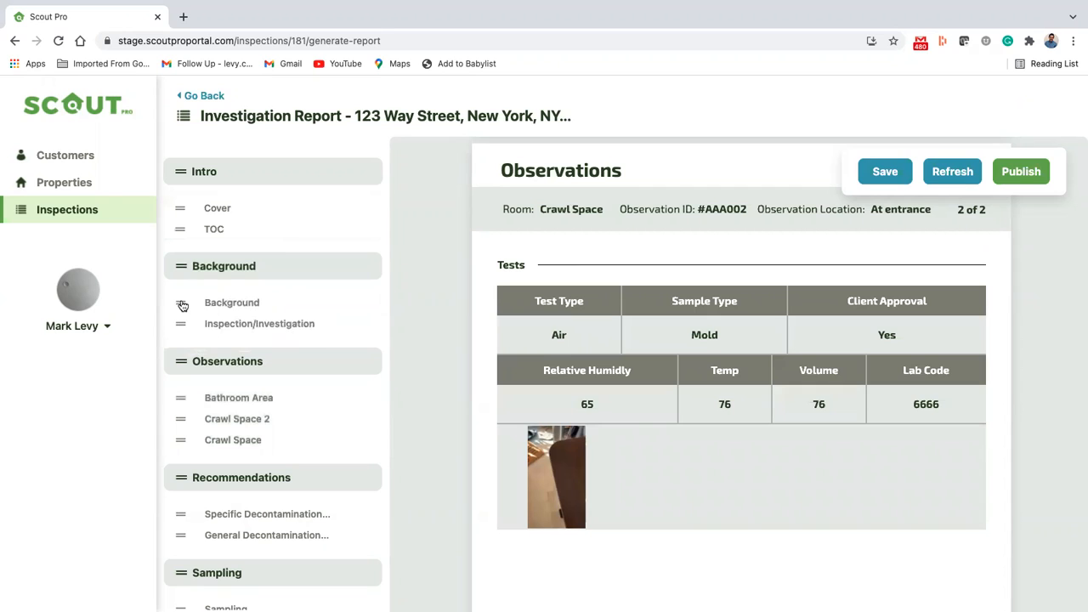
Step: Reorder the Background section so its Background page comes after Inspection/Investigation
drag(181, 306, 177, 333)
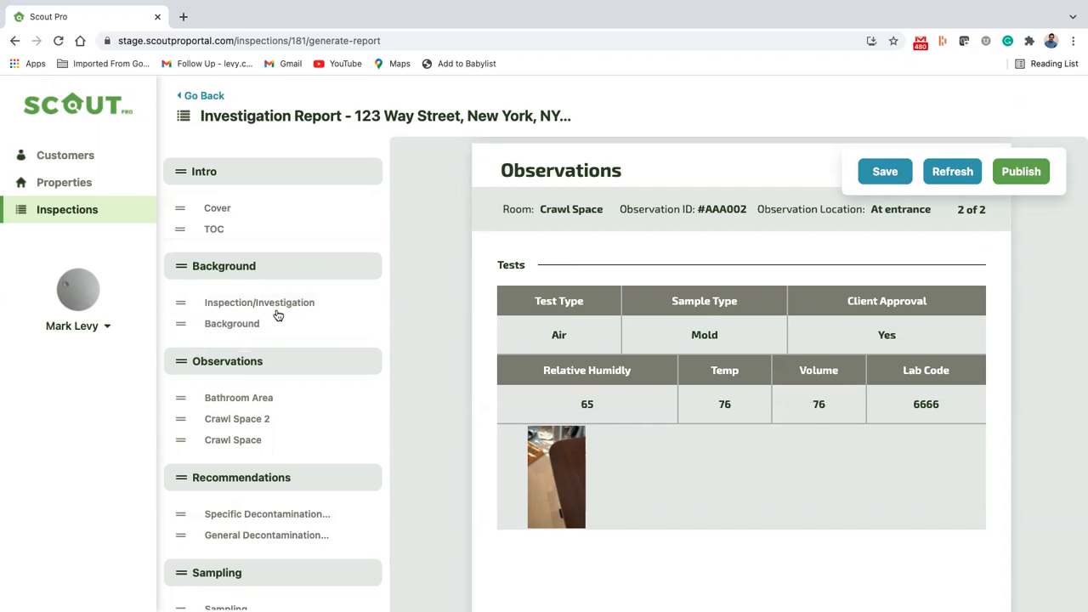
Step: Examine the header of Crawl Space observation #AAA002, opening its room name and observation location for editing without changing them
click(244, 397)
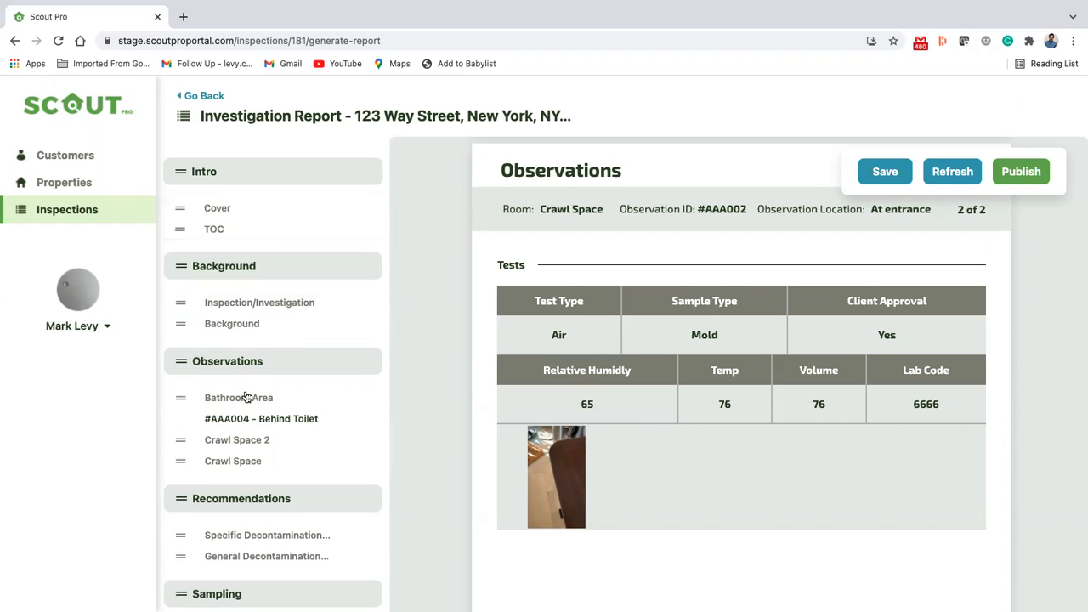
scroll(230, 374, down, 2)
scroll(631, 403, up, 1)
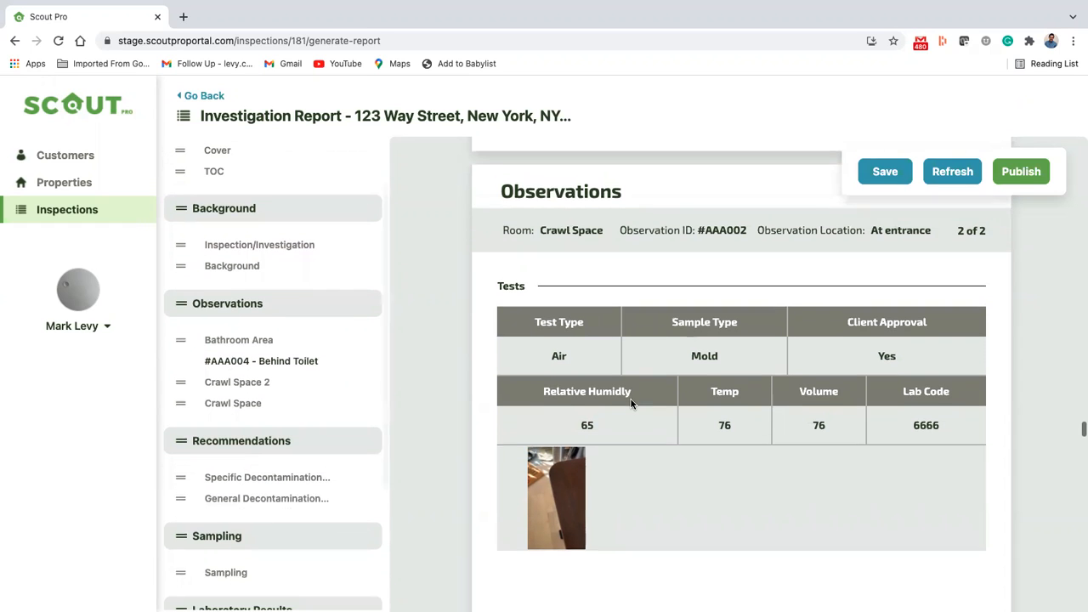
scroll(725, 320, up, 2)
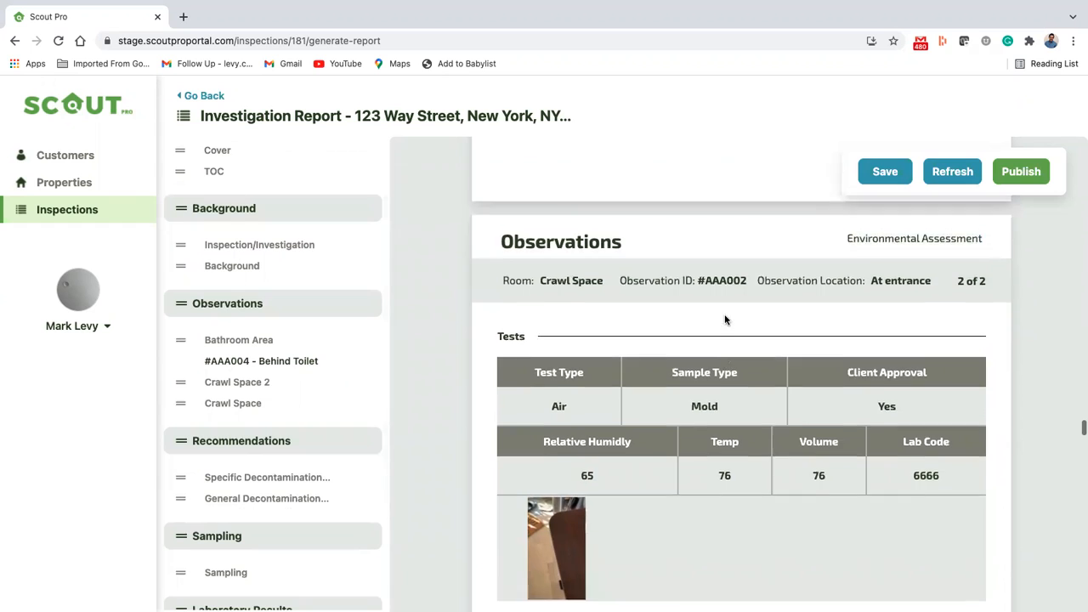
scroll(725, 320, up, 3)
scroll(725, 320, down, 4)
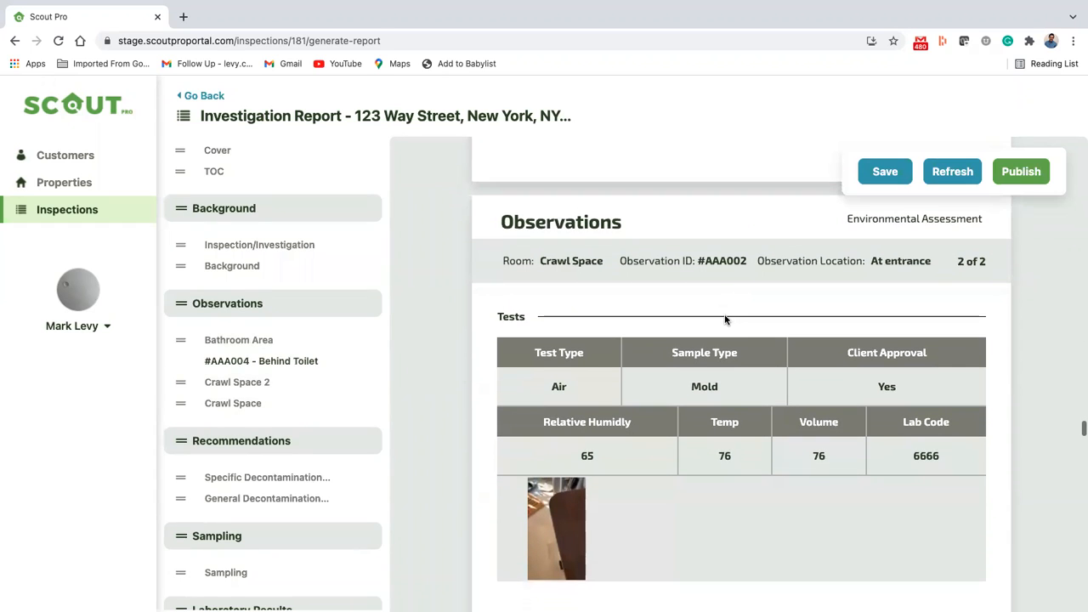
click(578, 263)
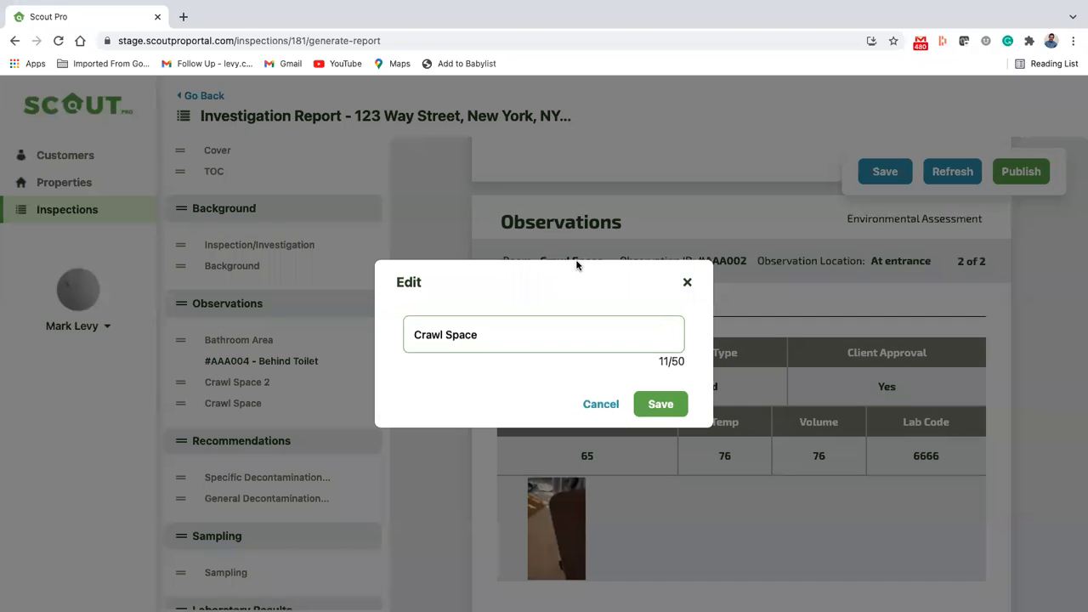
click(689, 281)
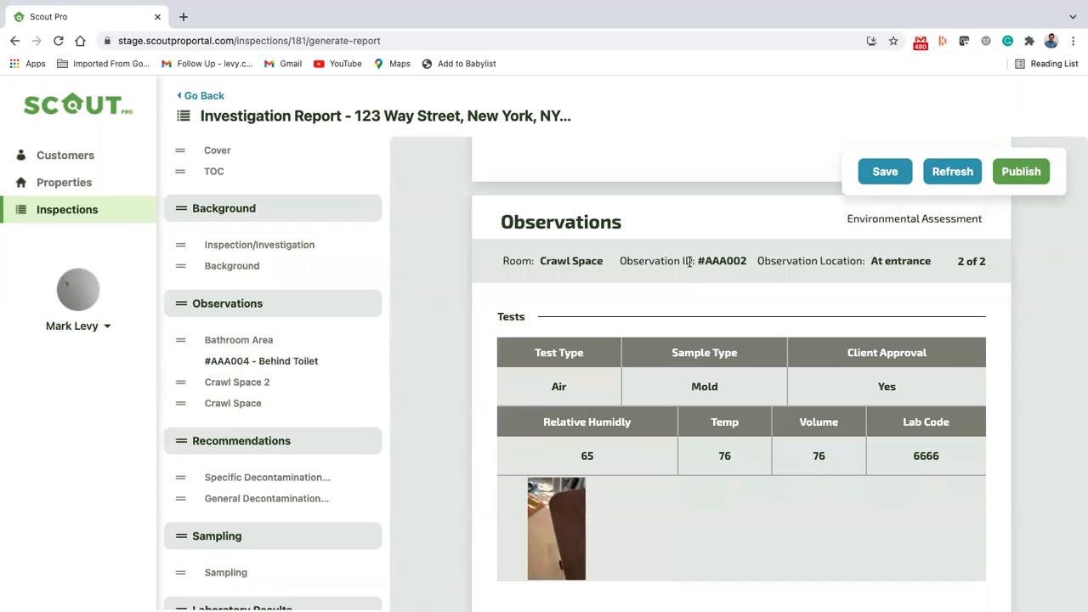
double_click(708, 260)
click(882, 264)
click(685, 281)
Step: Look over the Crawl Space observation's Tests table, including its lab code and attached photo
scroll(869, 378, down, 2)
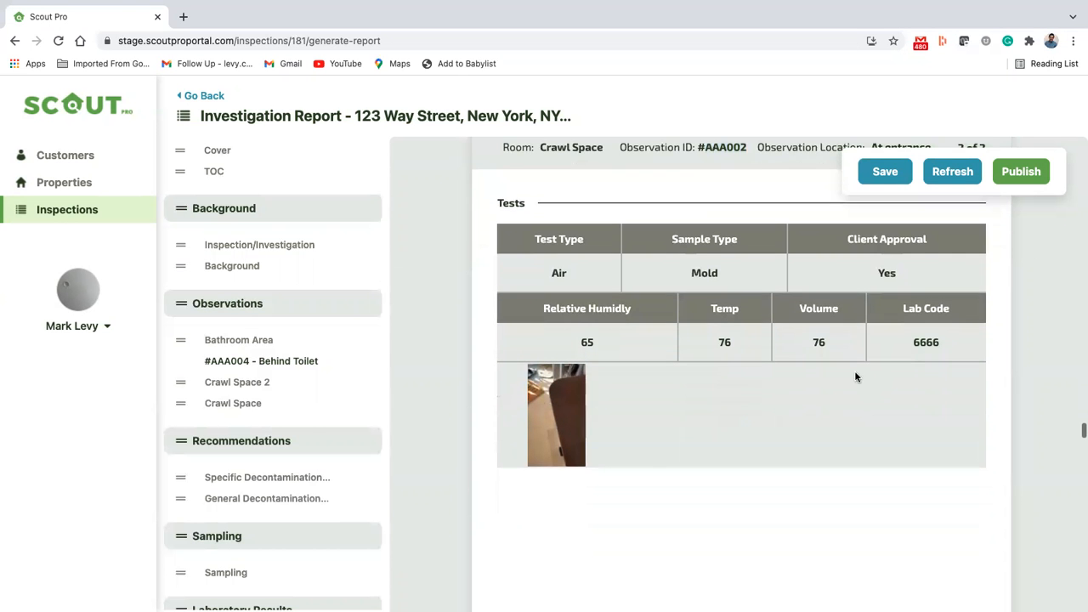
mouse_move(559, 281)
mouse_move(717, 278)
scroll(843, 341, down, 1)
mouse_move(926, 293)
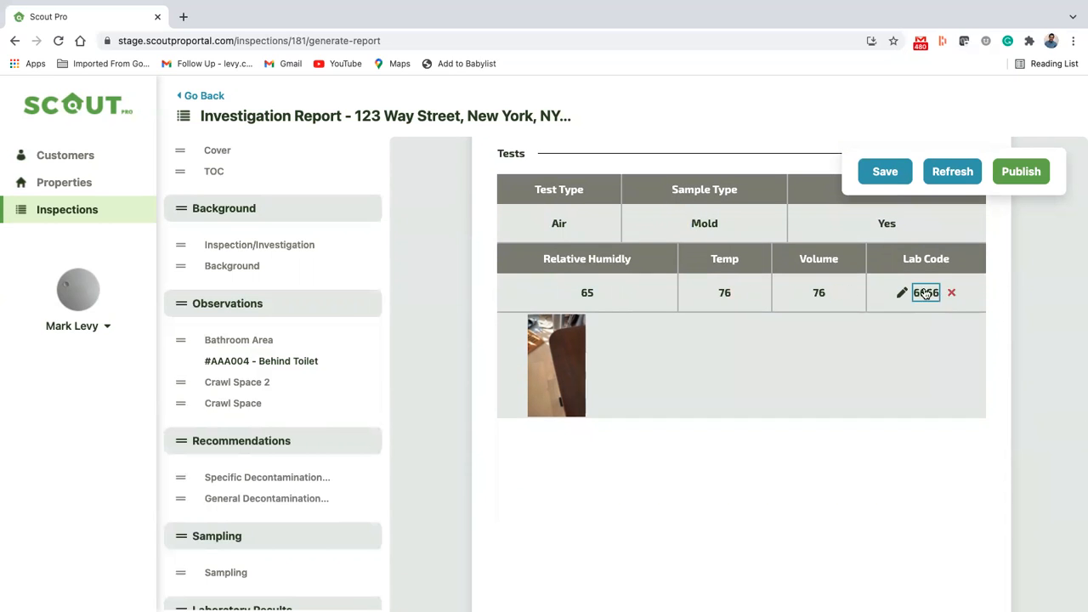
mouse_move(600, 335)
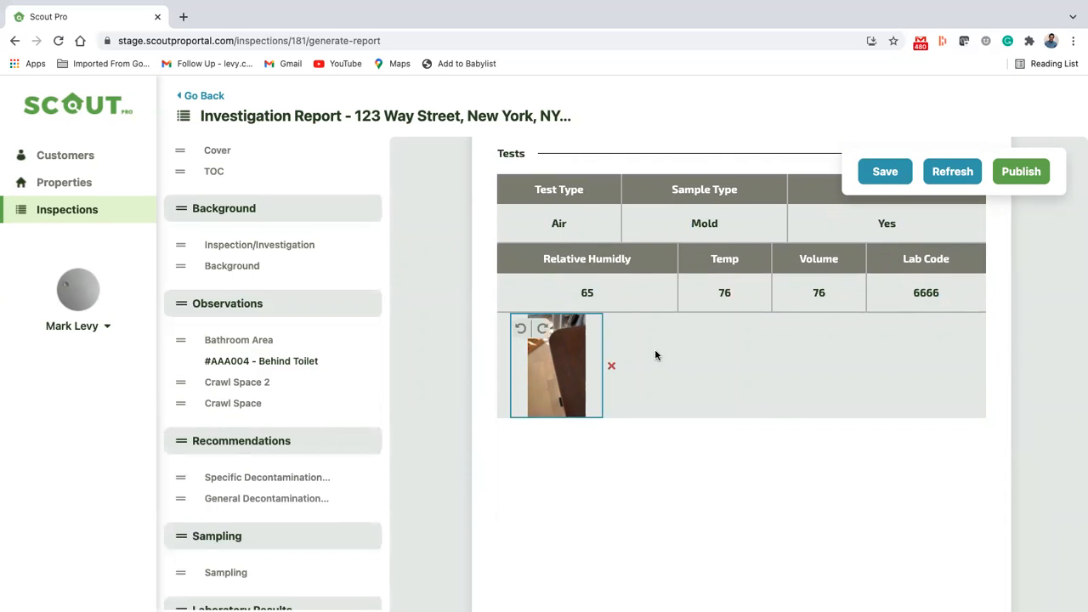
Step: Review the Crawl Space remediation protocol and scope of work on the Observation Consideration page
scroll(631, 384, down, 5)
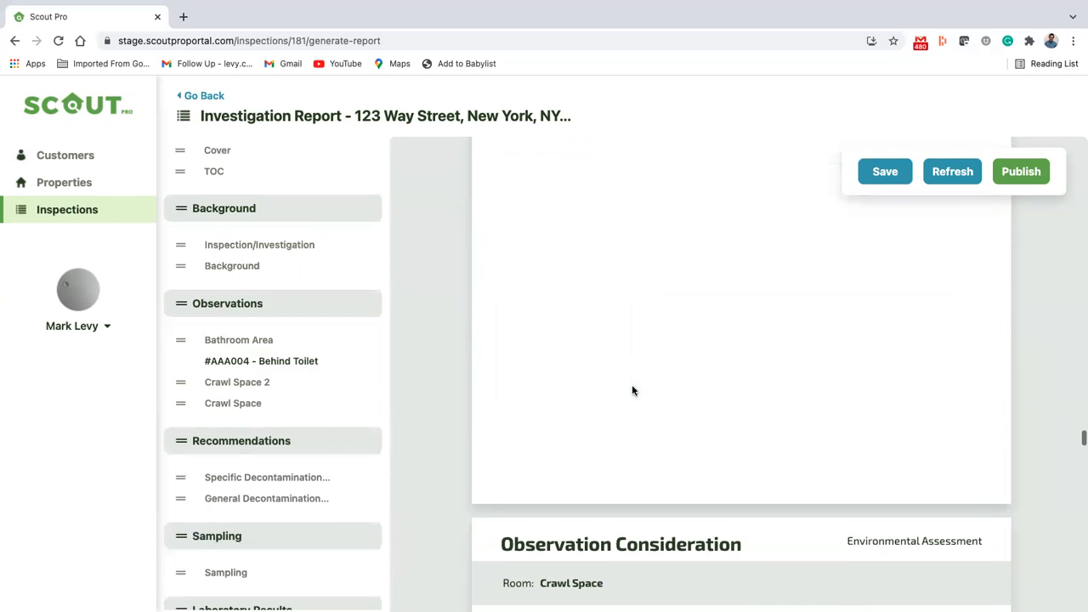
scroll(632, 389, down, 2)
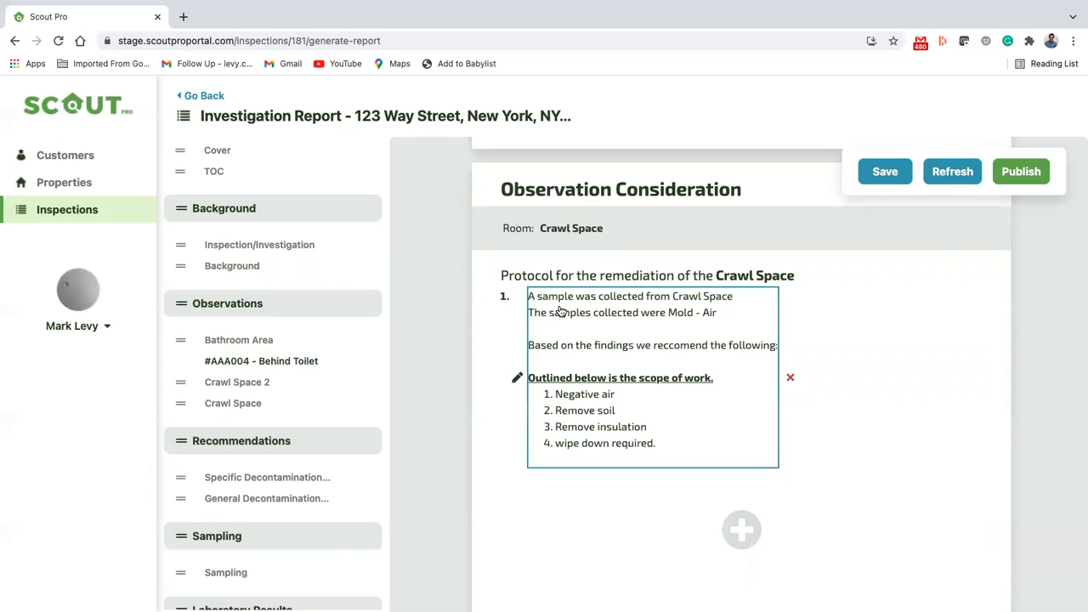
scroll(560, 311, up, 6)
scroll(560, 312, down, 6)
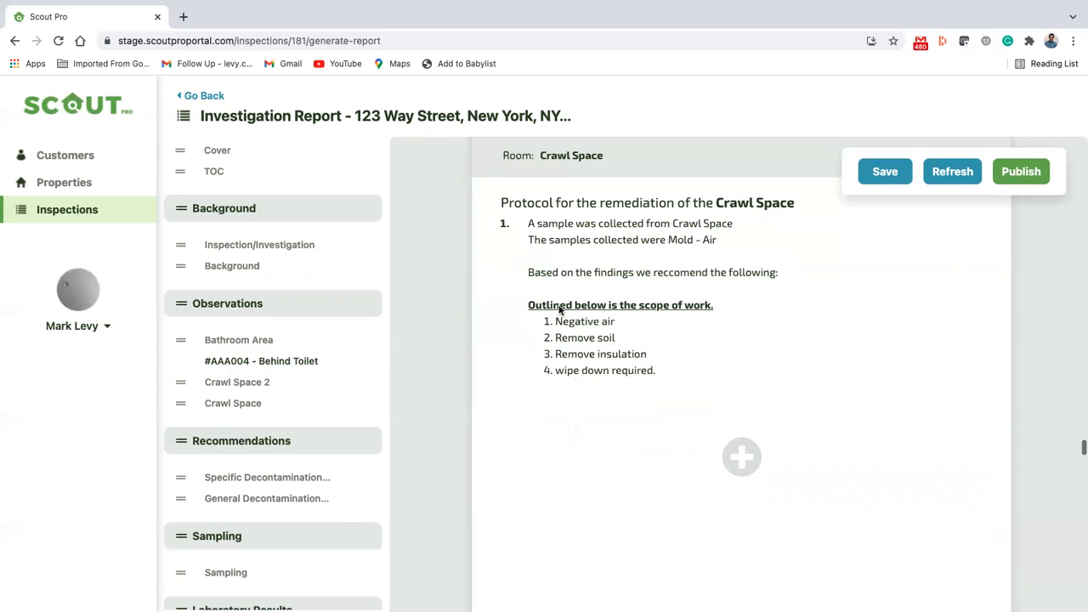
Step: Add a blank second item to the Crawl Space remediation protocol, opening and closing its text editor without entering text
scroll(714, 352, down, 3)
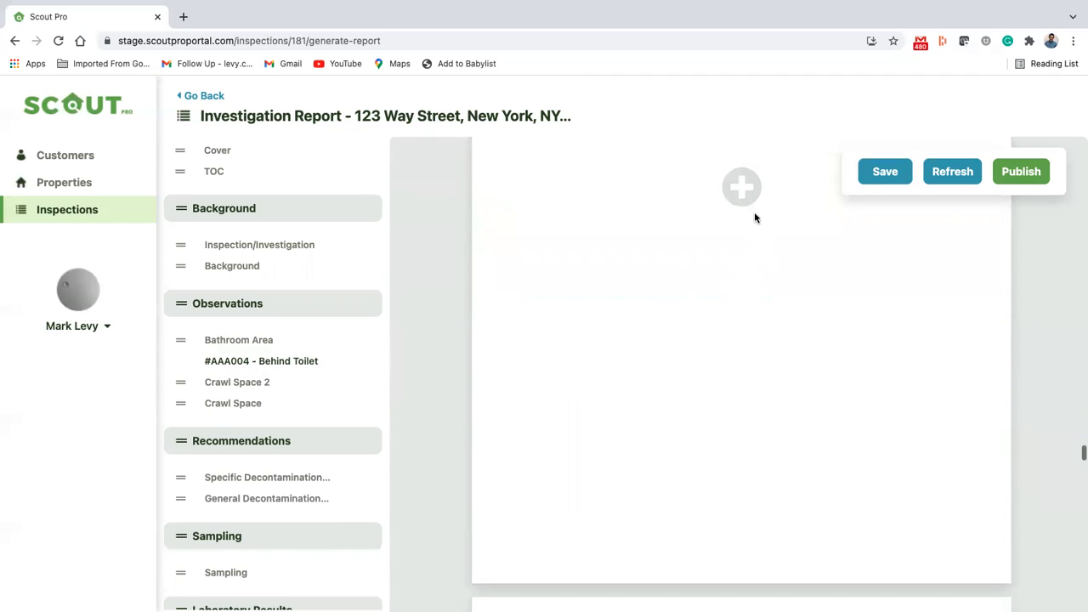
scroll(750, 192, up, 3)
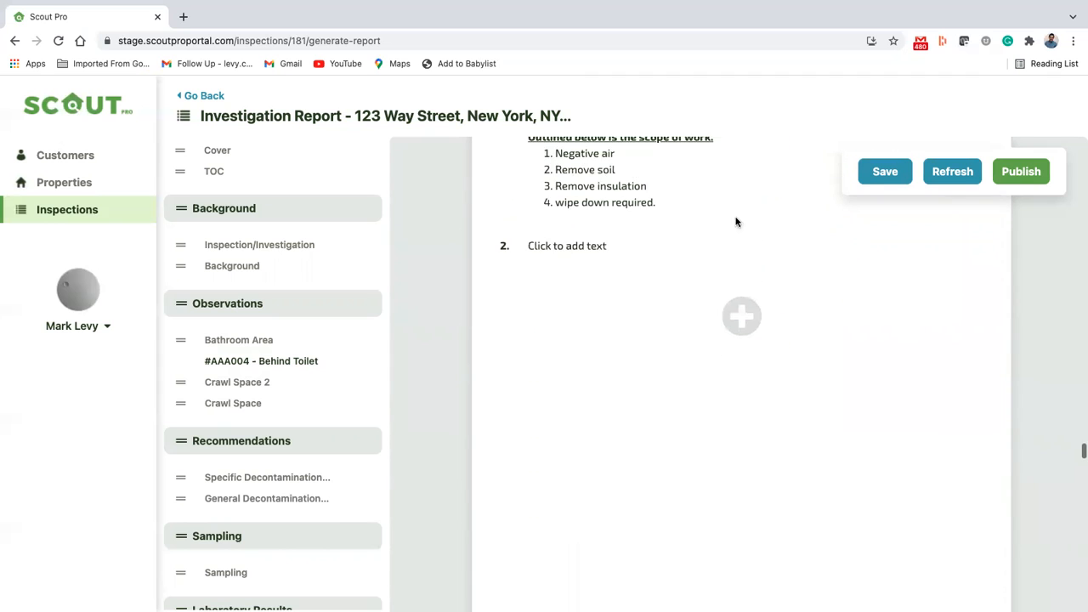
scroll(754, 418, up, 1)
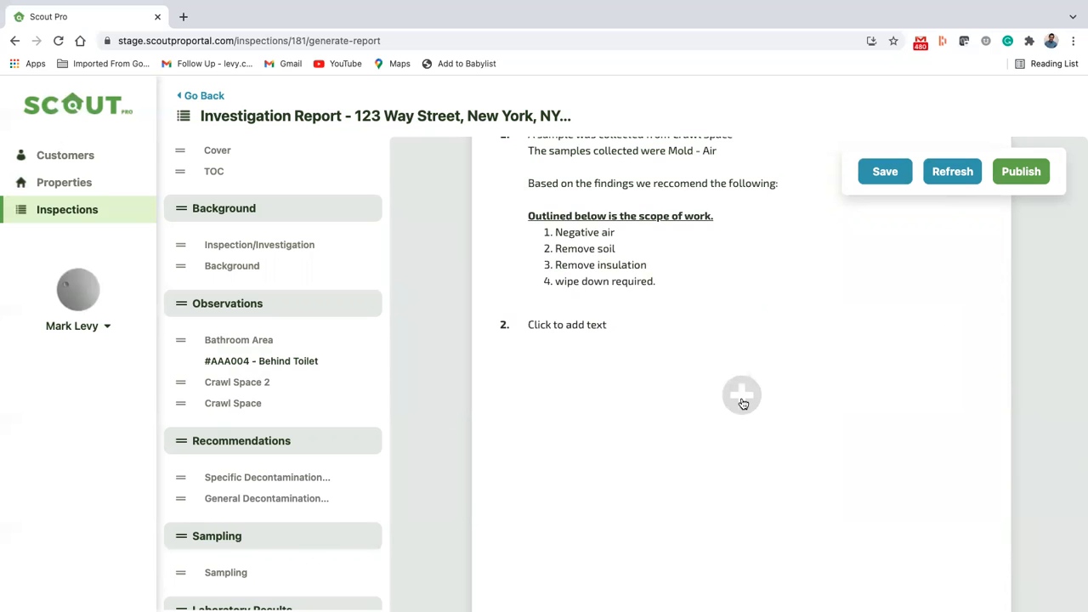
click(539, 324)
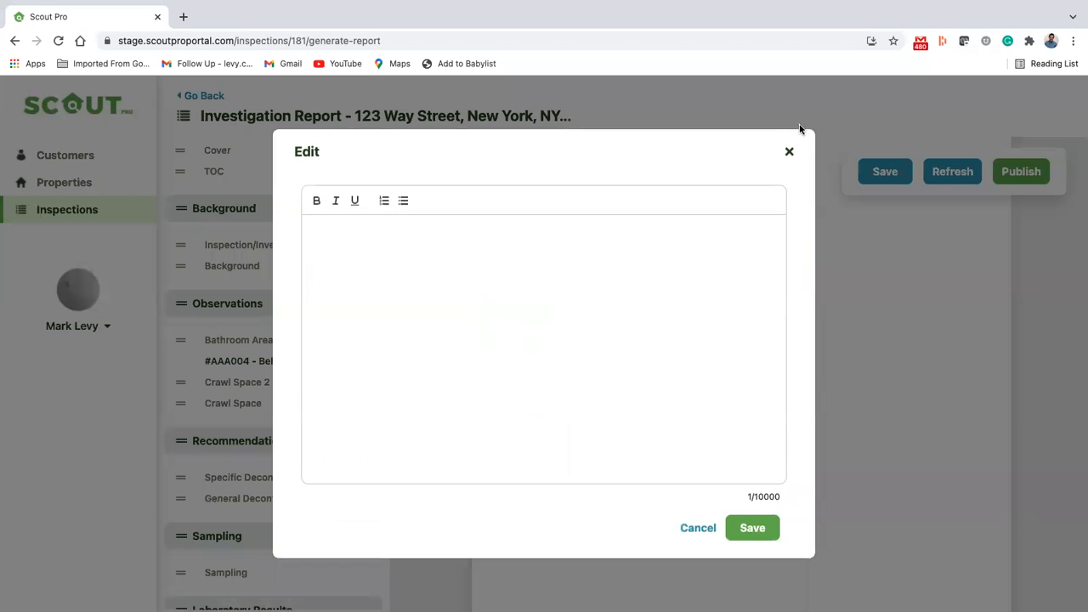
click(789, 152)
scroll(620, 323, up, 3)
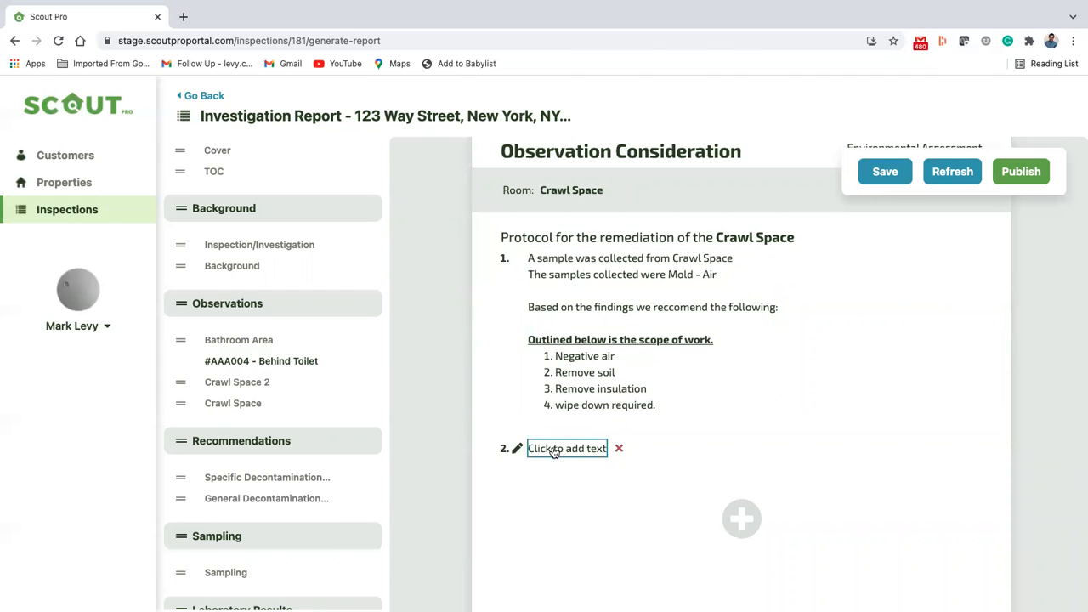
Step: Read through the Specific Decontamination Recommendation page down to the start of the General Decontamination Recommendation
scroll(553, 448, down, 10)
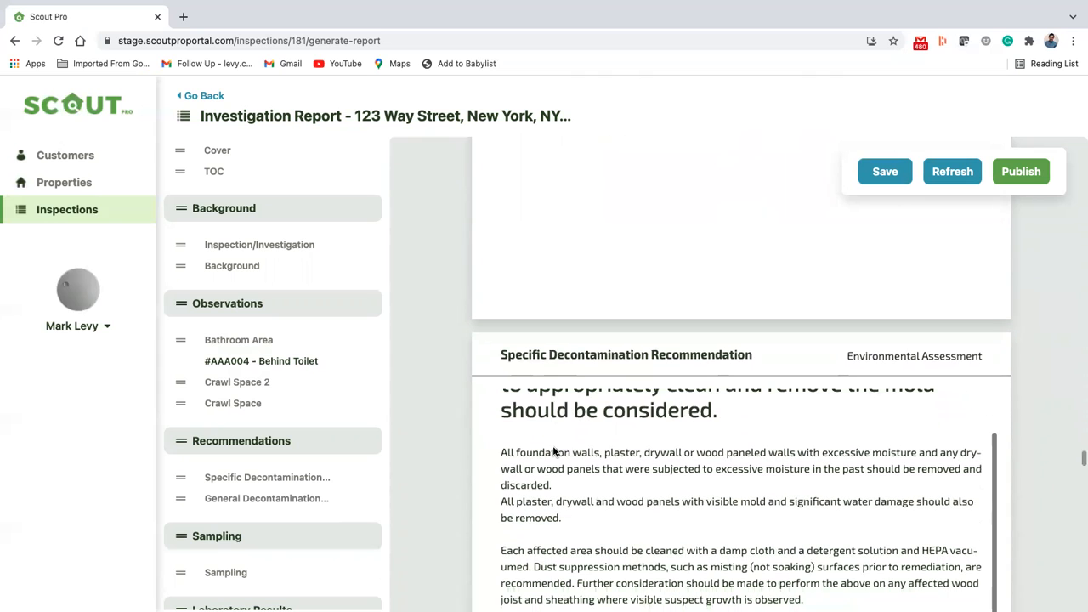
scroll(552, 451, down, 1)
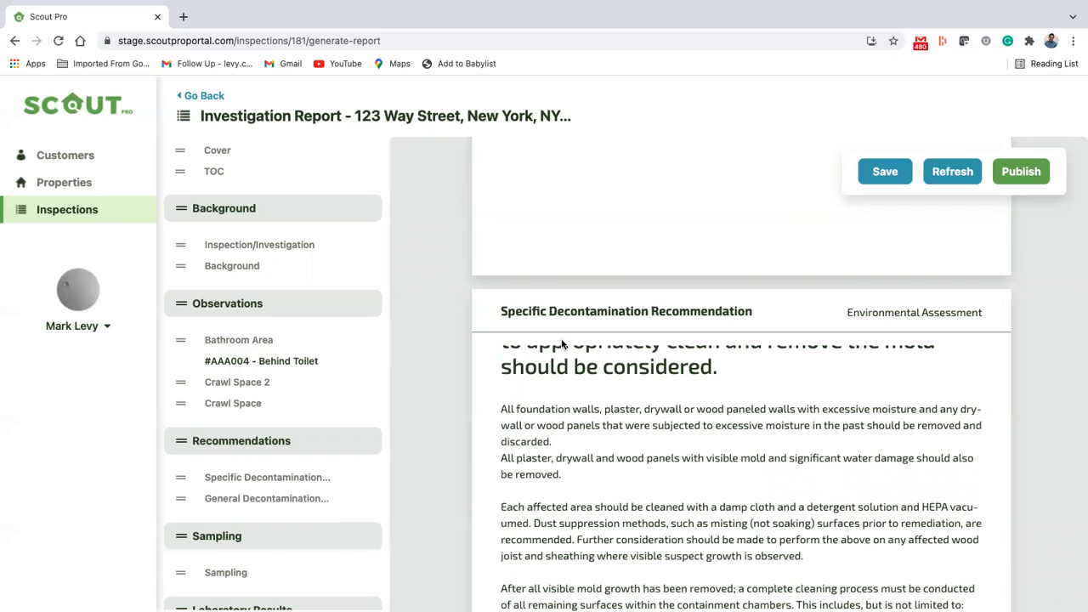
scroll(561, 343, down, 10)
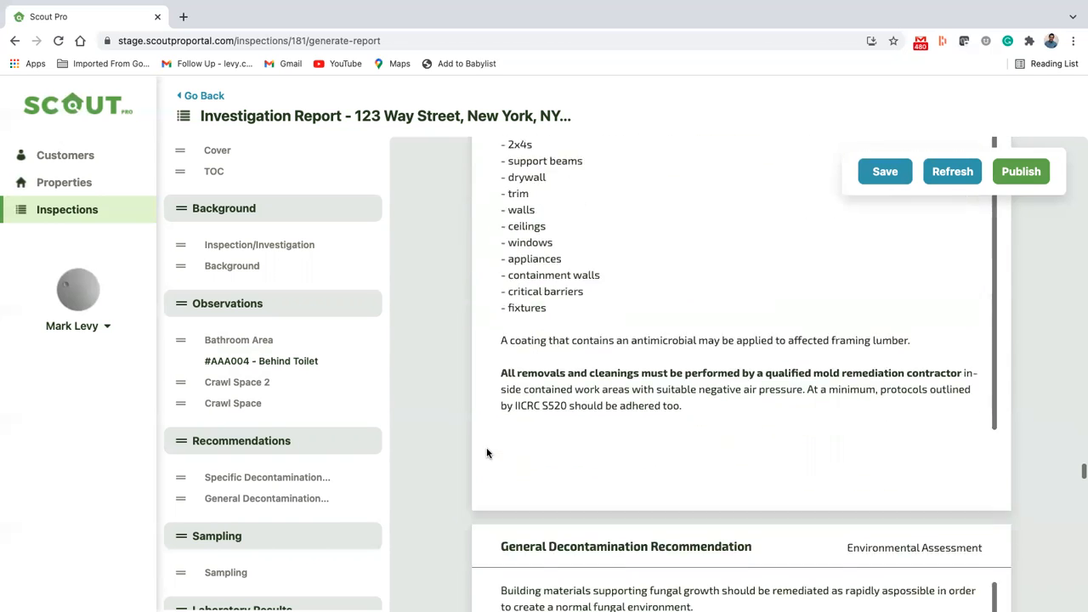
scroll(487, 453, down, 9)
scroll(488, 453, up, 7)
scroll(487, 452, up, 5)
Step: Browse the outline's observations for Crawl Space 2, Crawl Space and Bathroom Area, and go back up to the table of contents
click(232, 382)
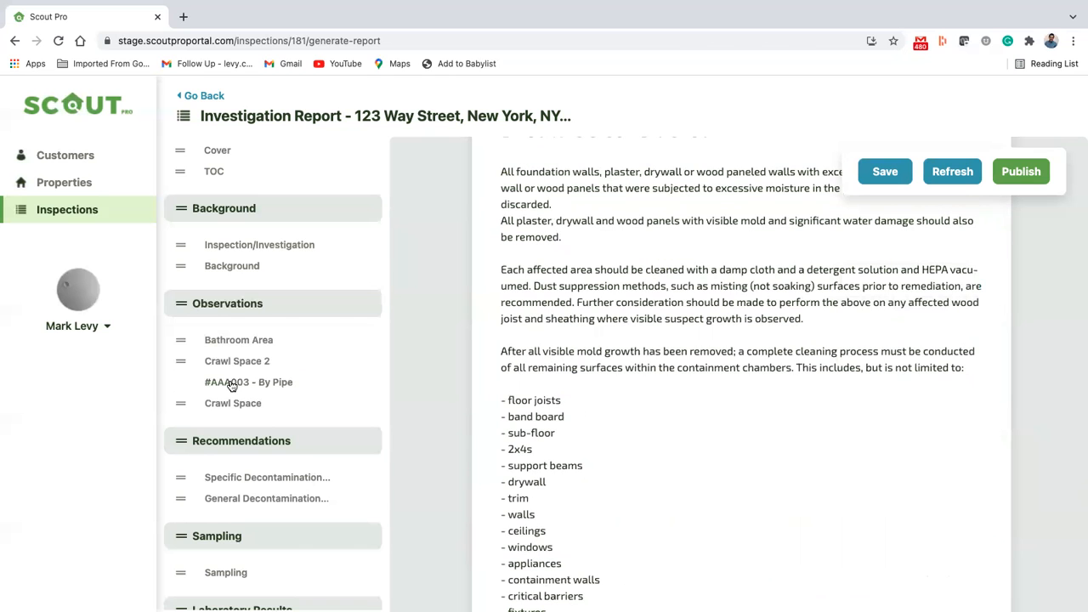
click(251, 383)
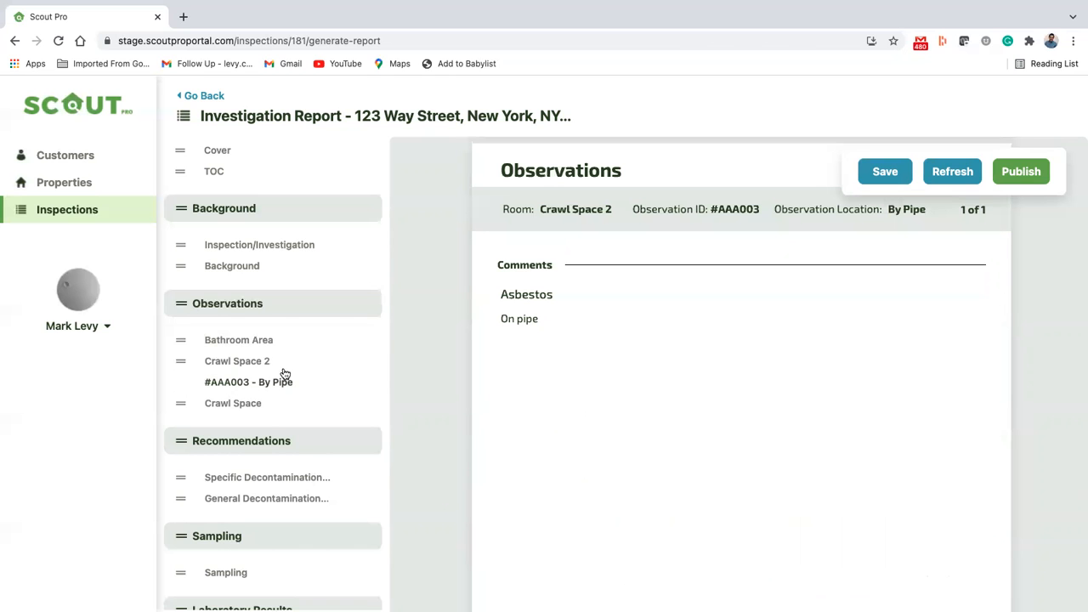
click(255, 366)
click(244, 382)
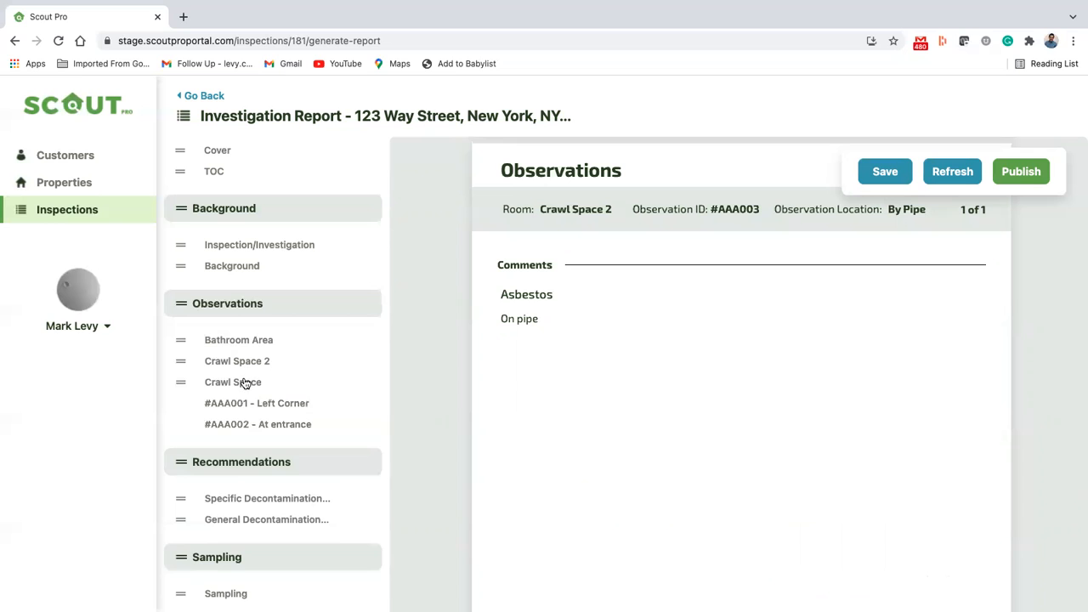
click(247, 339)
click(245, 361)
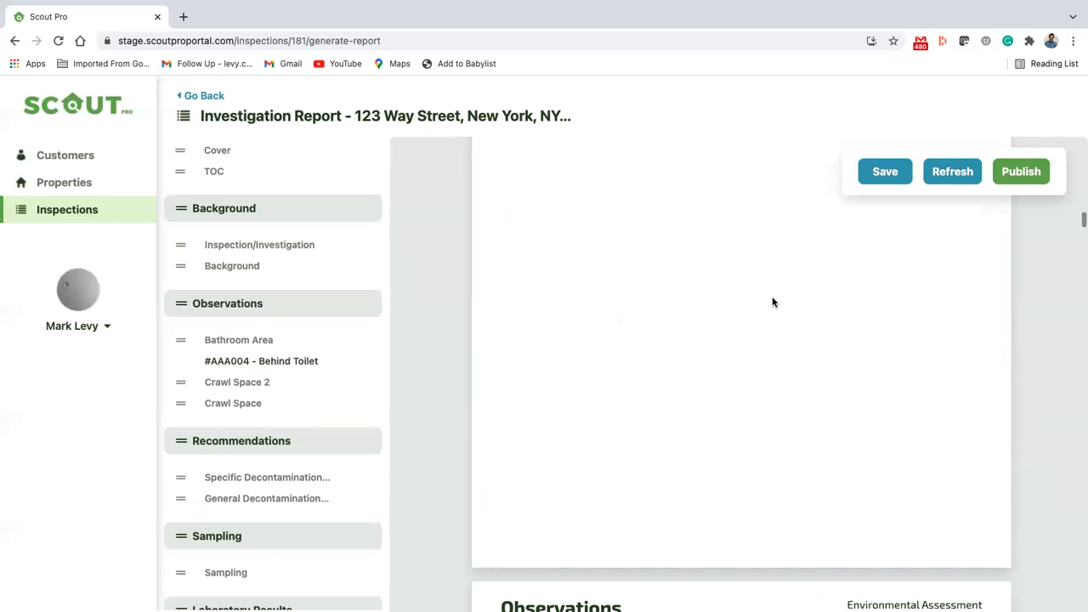
scroll(773, 302, up, 7)
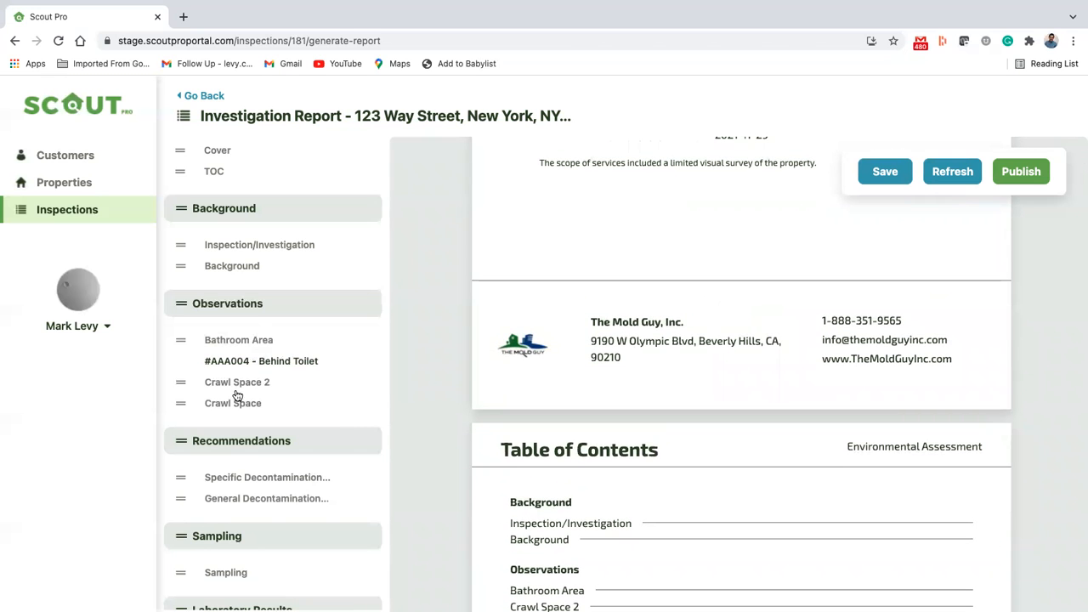
Step: Browse the outline's Crawl Space 2 and Bathroom Area observations, and view the Behind Toilet observation's comments and photos
click(263, 383)
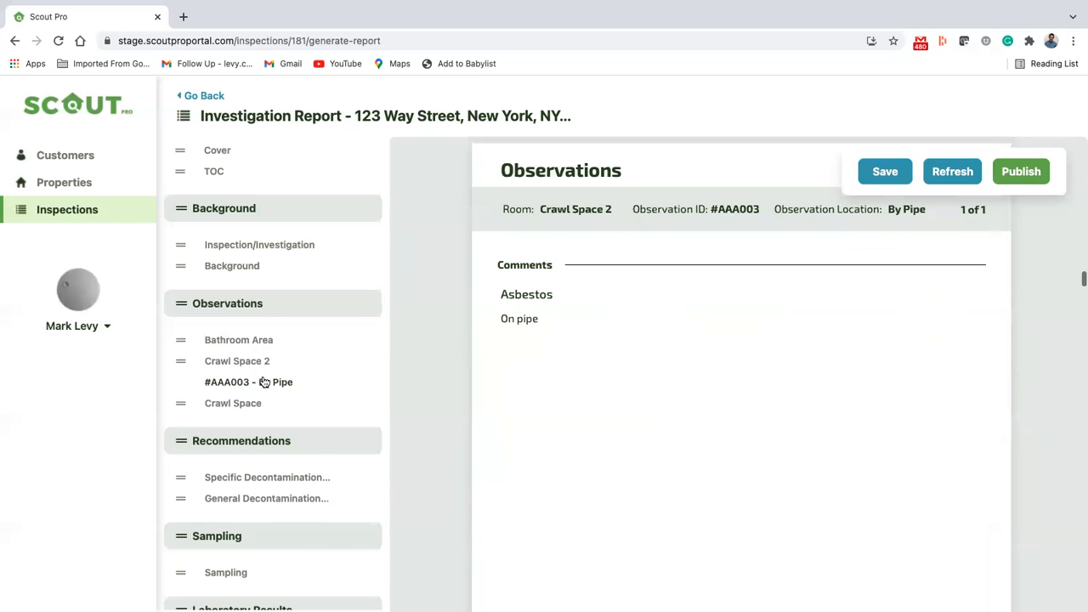
click(253, 341)
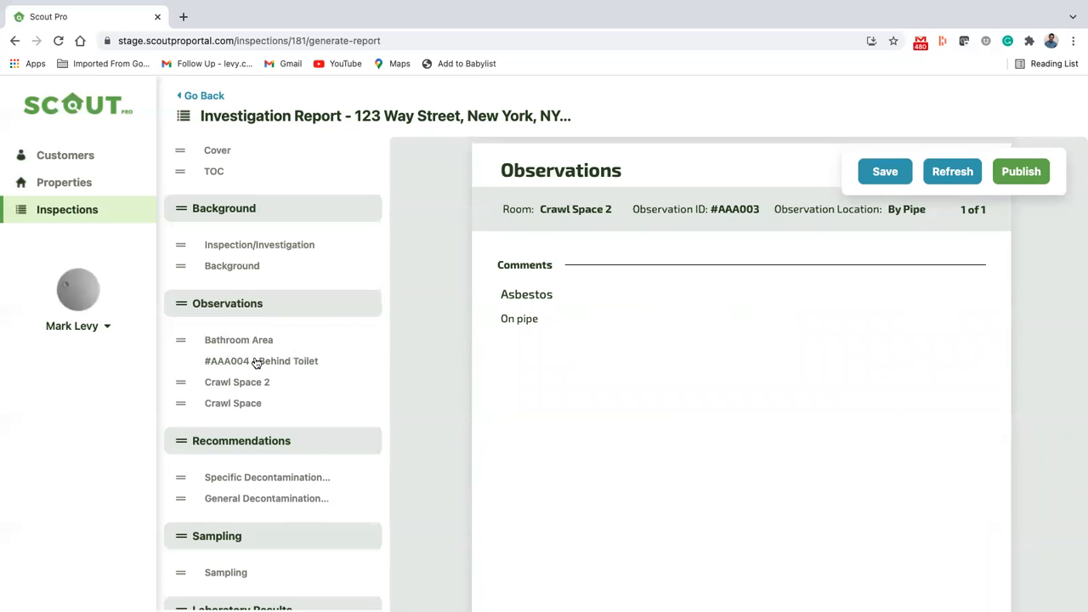
click(255, 361)
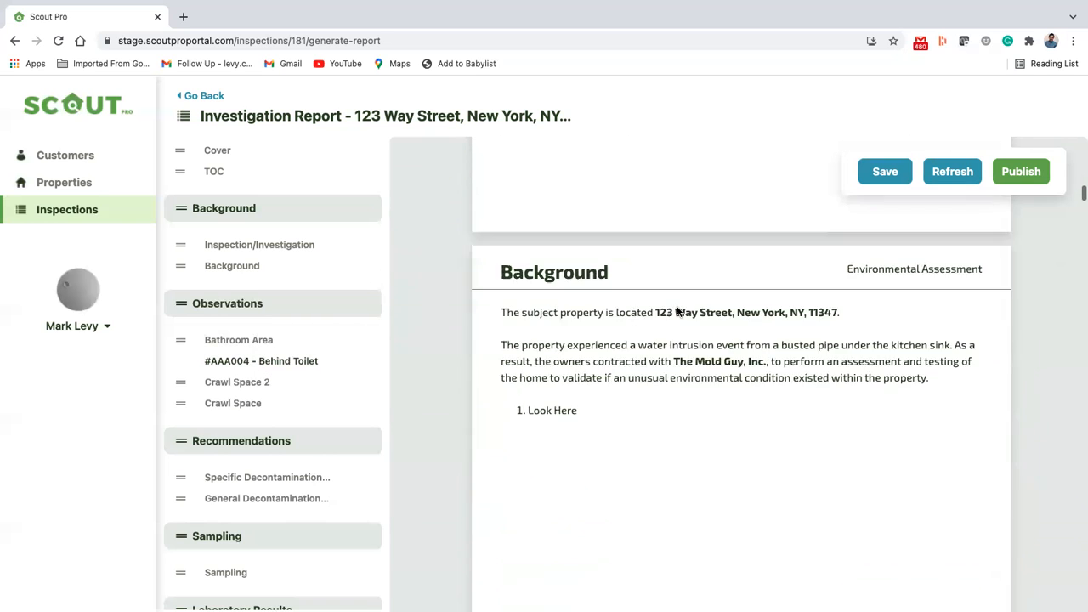
scroll(677, 311, down, 3)
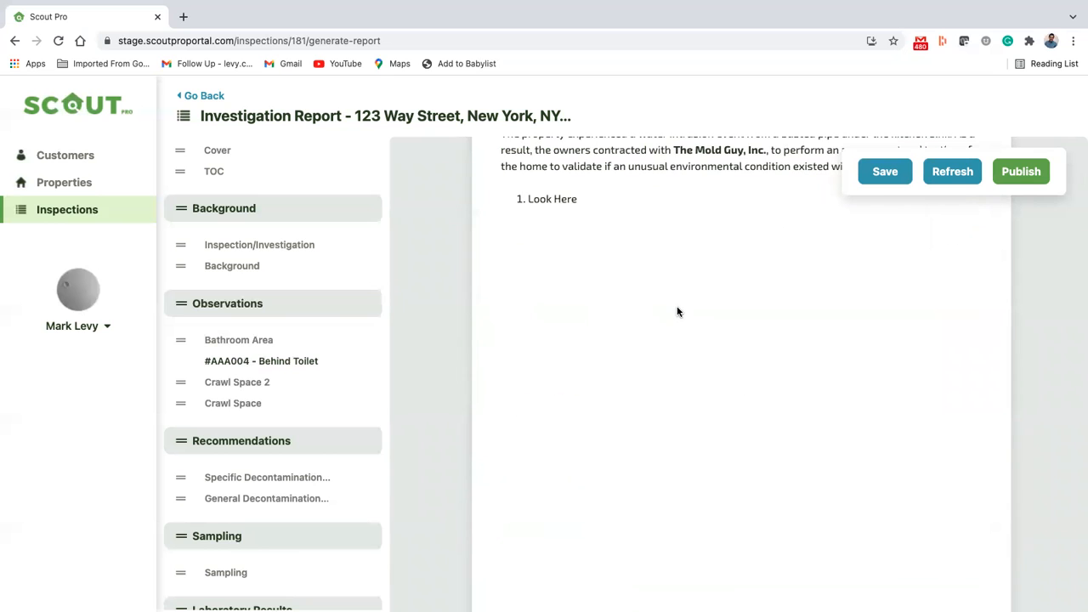
scroll(678, 311, down, 5)
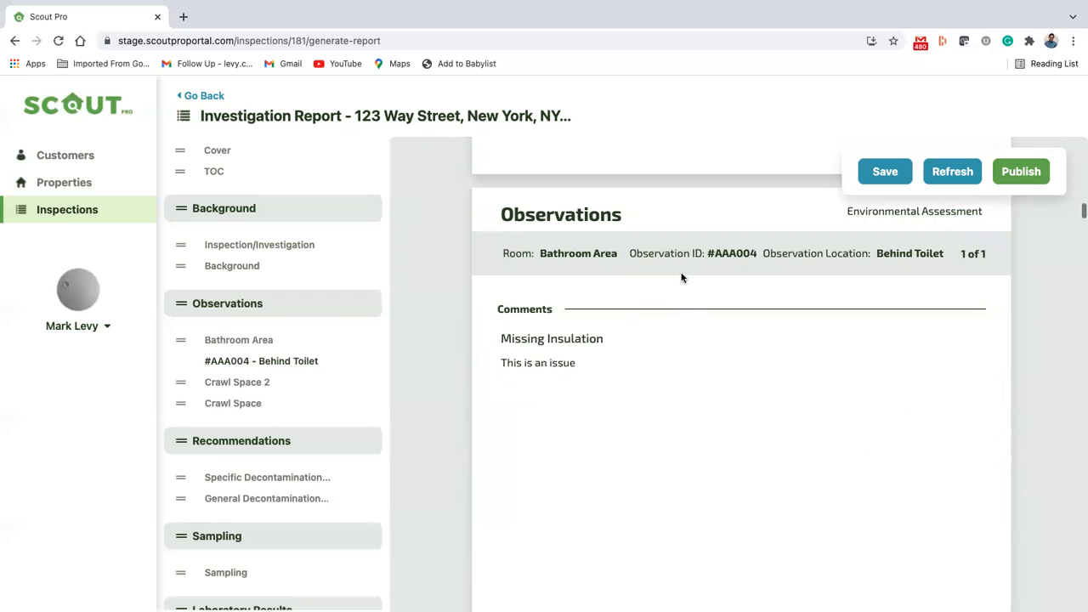
scroll(630, 366, down, 9)
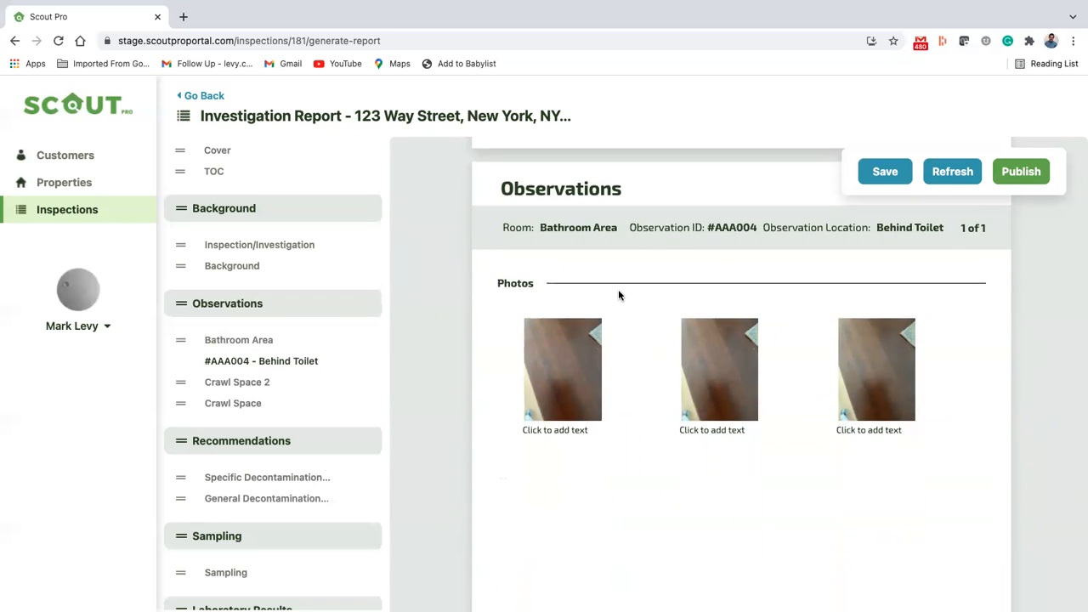
Step: Open the Behind Toilet observation's comment title and comment text for editing in turn, leaving both as they are
scroll(618, 289, up, 9)
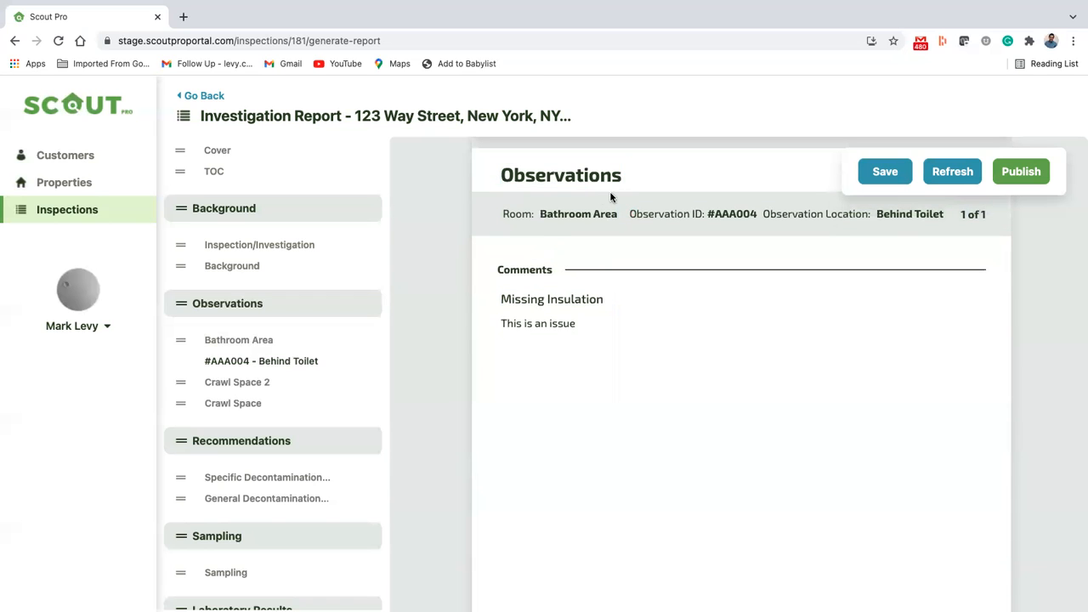
click(563, 304)
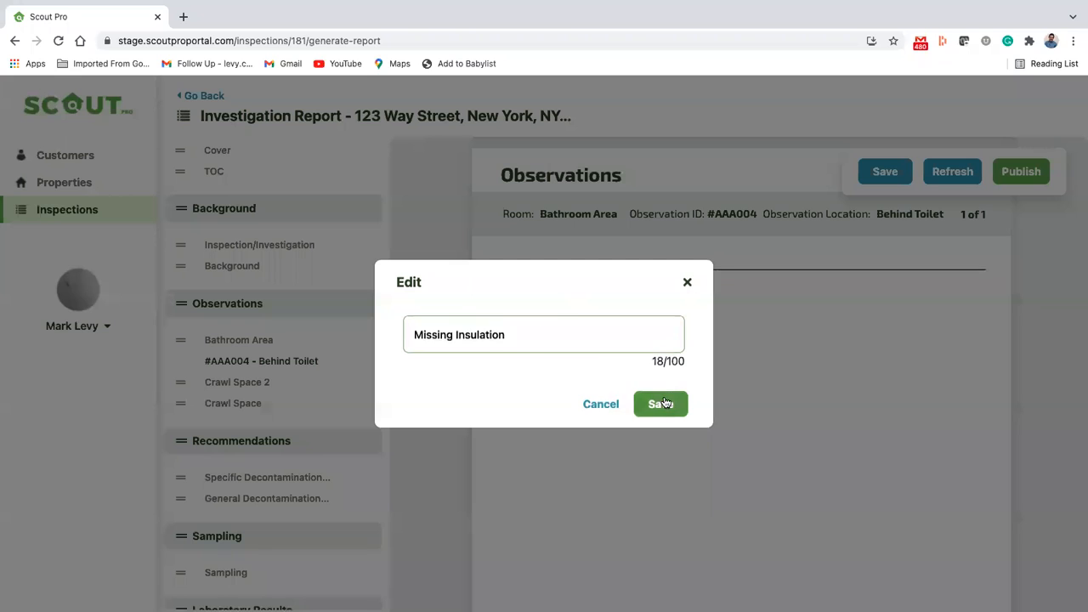
click(661, 402)
click(562, 322)
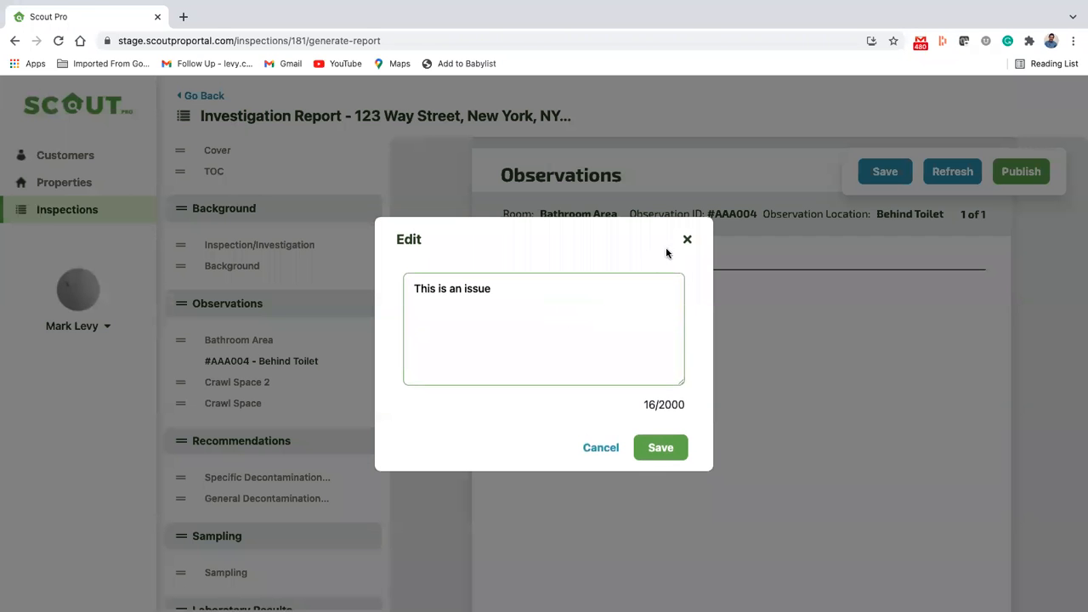
click(689, 239)
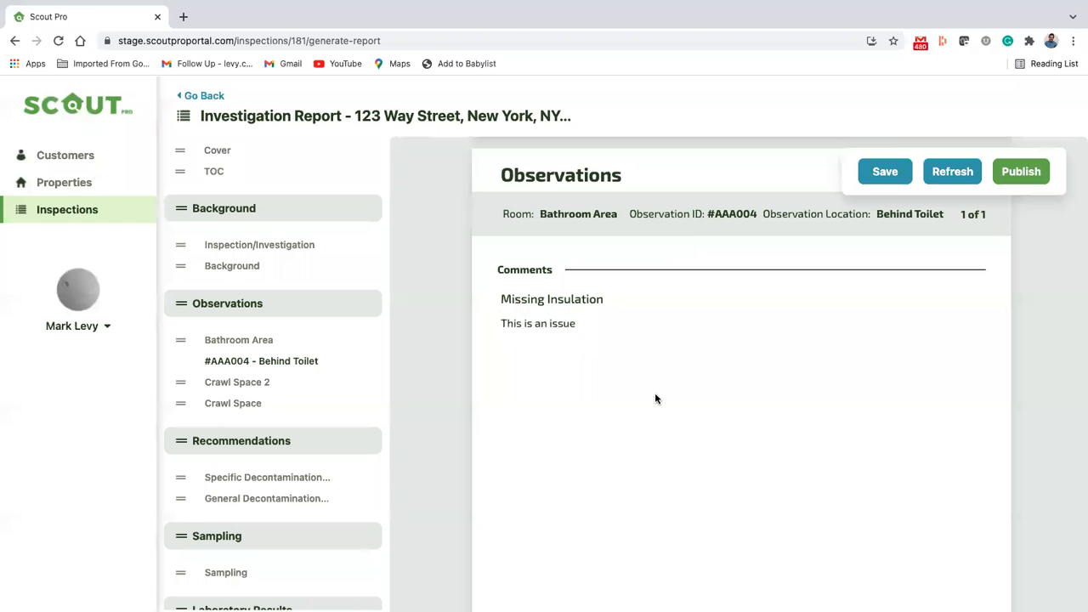
Step: Rotate the first Behind Toilet photo by 180 degrees and caption it "Look here"
scroll(656, 396, down, 5)
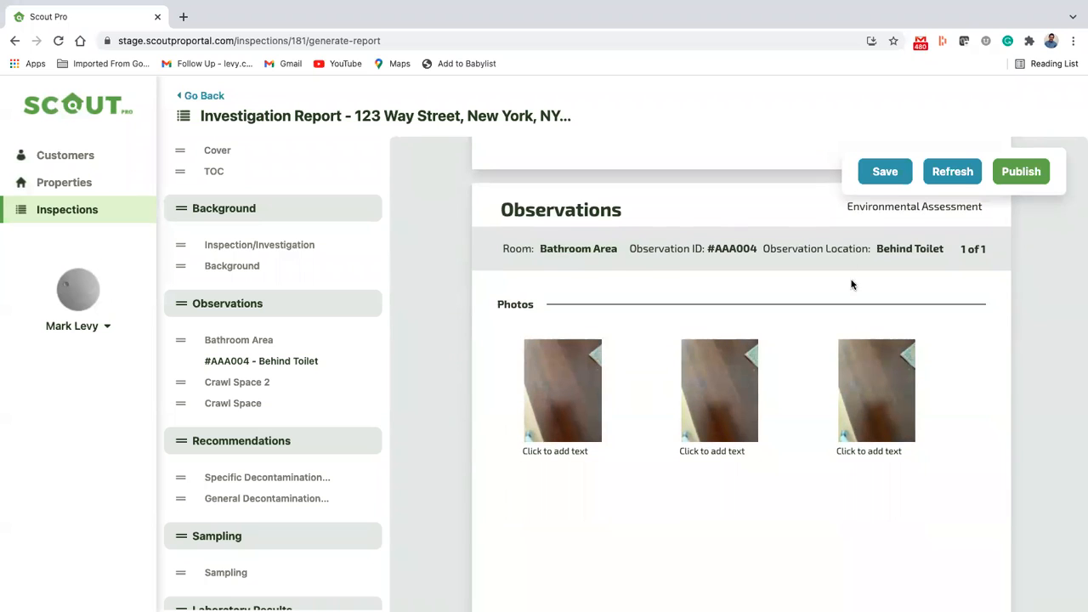
scroll(553, 425, down, 1)
click(531, 312)
click(530, 312)
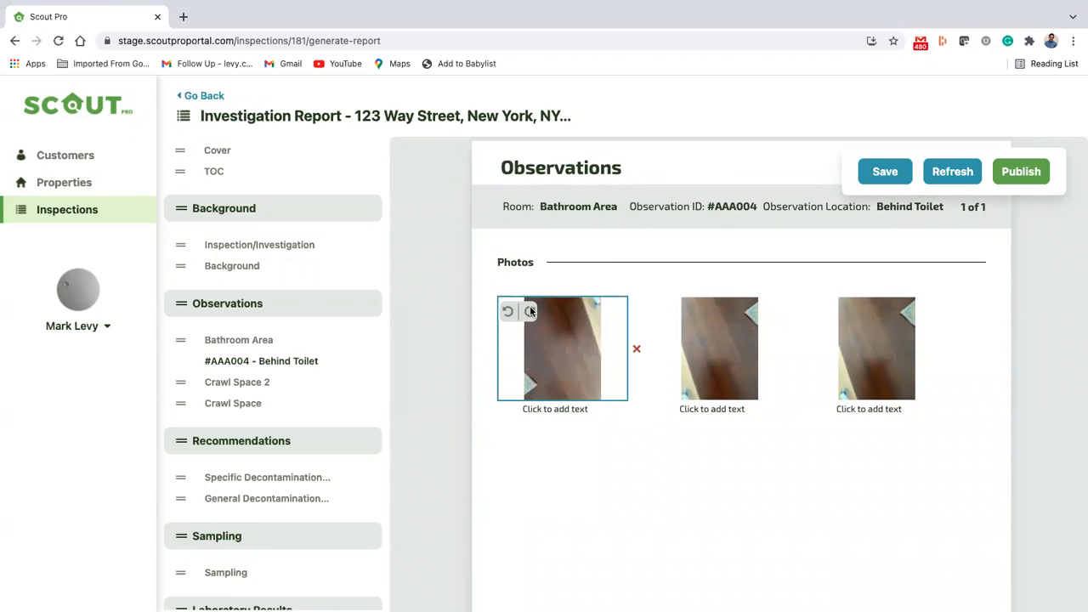
click(572, 412)
text(Loo)
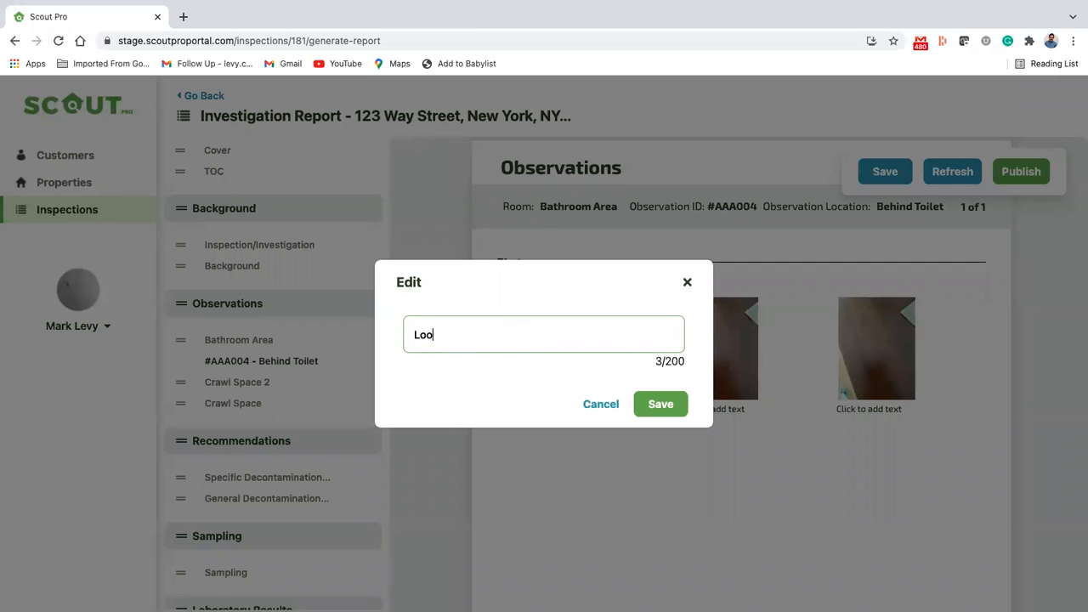
text(k here)
click(661, 404)
Step: Delete the second Behind Toilet photo, and open and close its caption editor without entering text
click(793, 350)
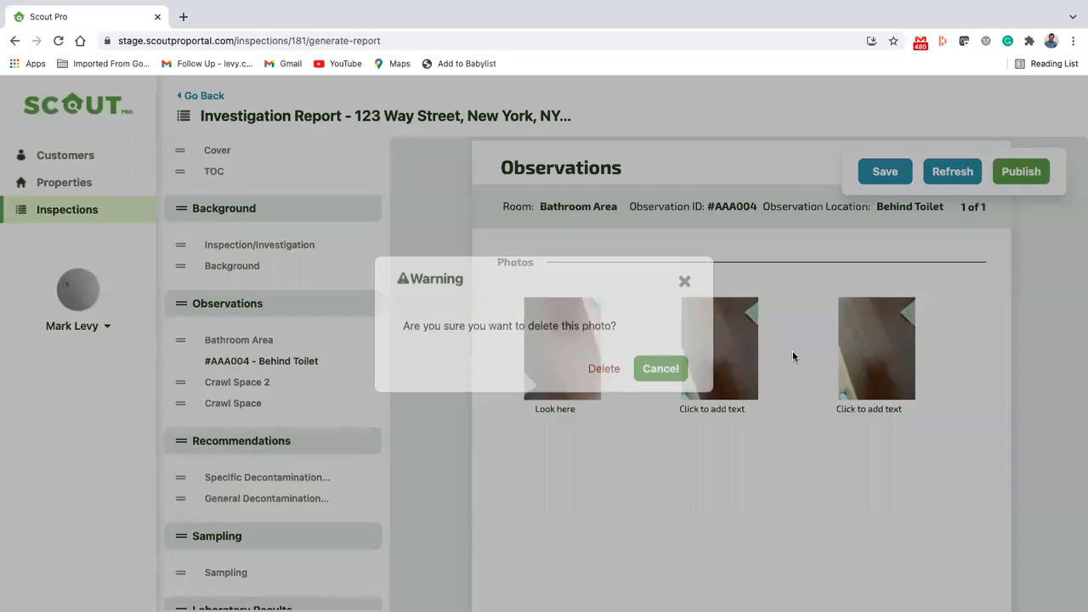
click(618, 390)
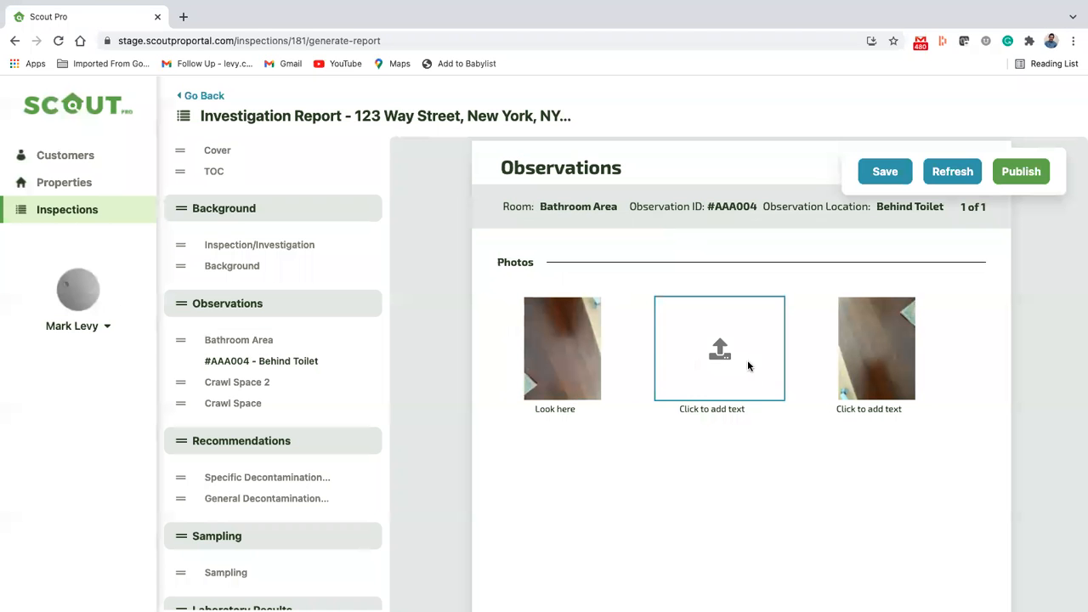
click(719, 411)
click(687, 284)
Step: Add four blank items to the Bathroom Area remediation protocol on the Observation Consideration page
scroll(711, 483, down, 7)
scroll(712, 483, down, 3)
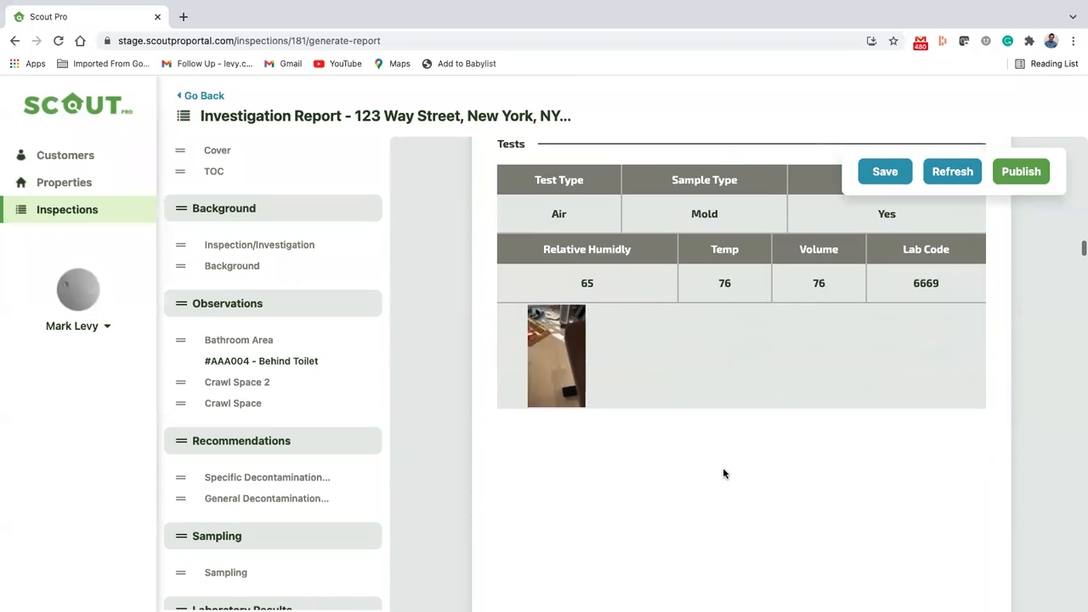
scroll(714, 454, down, 5)
scroll(714, 454, down, 3)
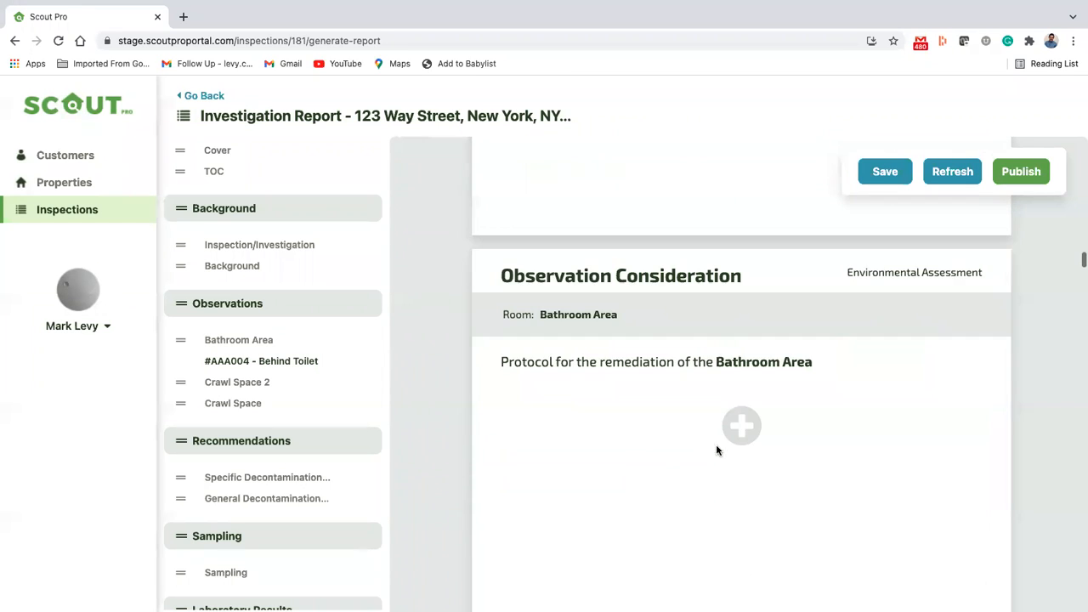
scroll(700, 471, down, 1)
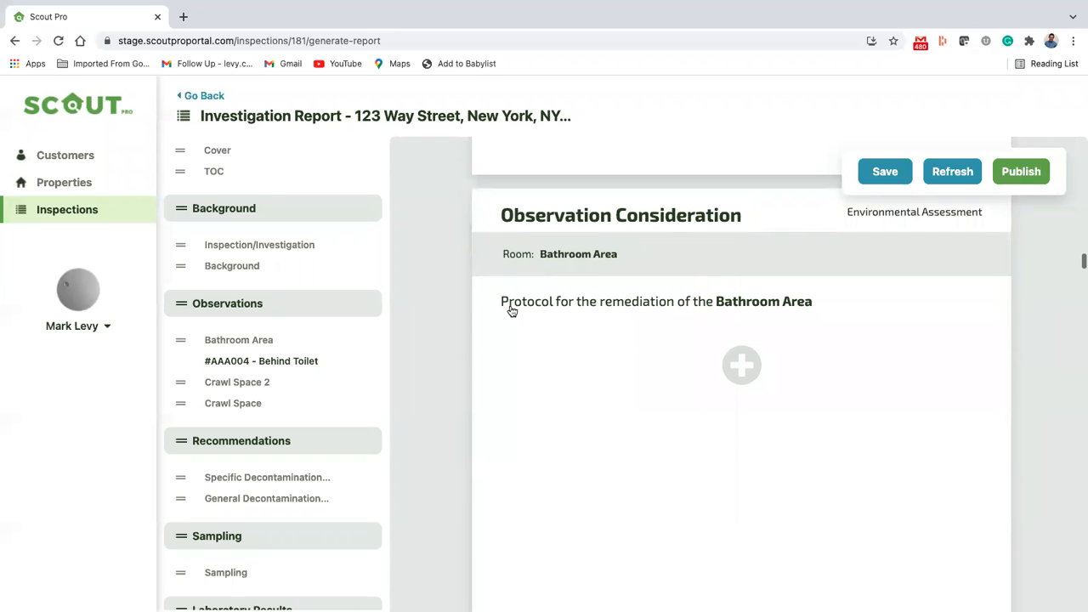
scroll(743, 388, down, 2)
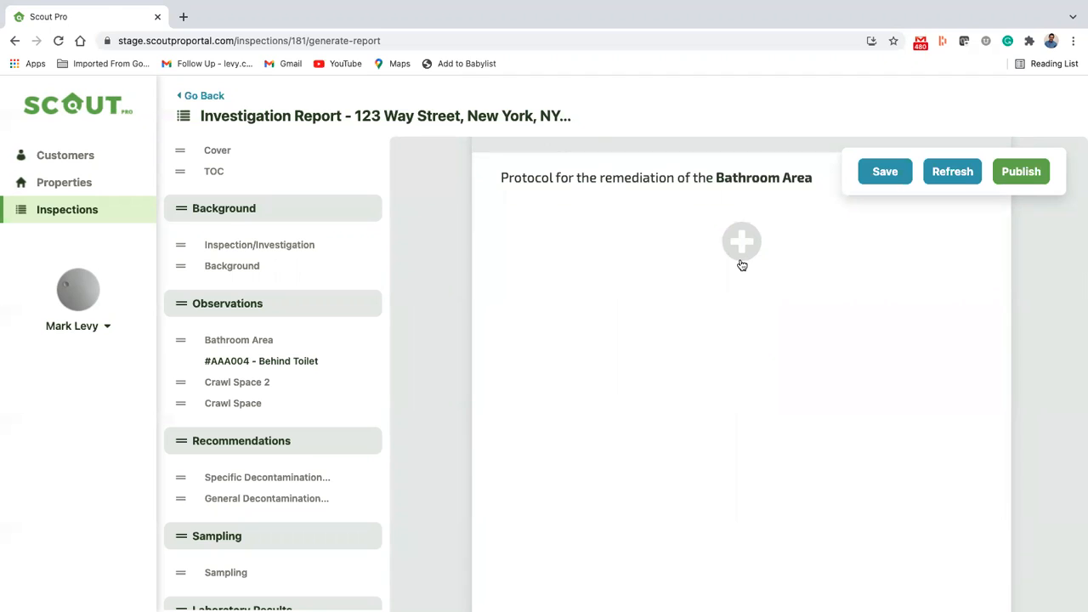
click(742, 266)
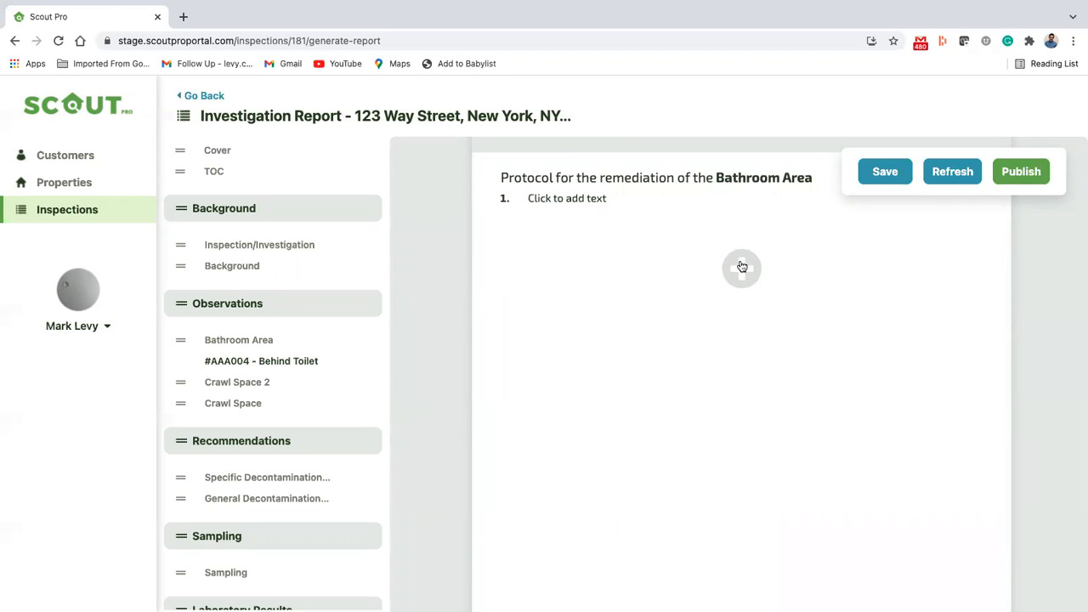
click(742, 266)
click(746, 298)
click(746, 323)
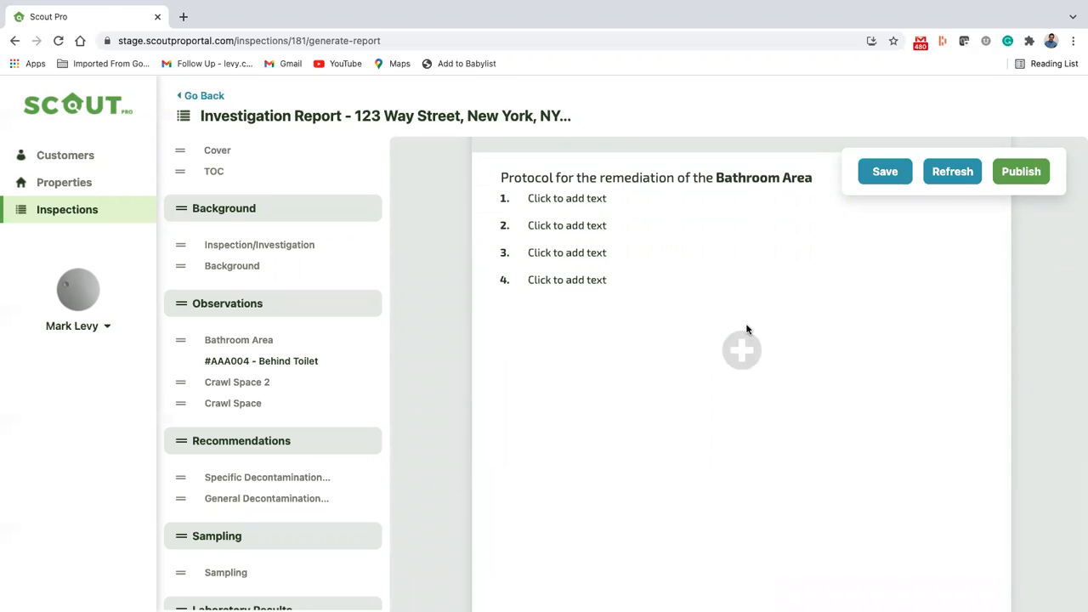
Step: Review the Crawl Space 2 observation's comments, photos and tests through to its remediation protocol and scope of work
scroll(743, 400, down, 8)
scroll(744, 400, down, 5)
scroll(744, 404, down, 5)
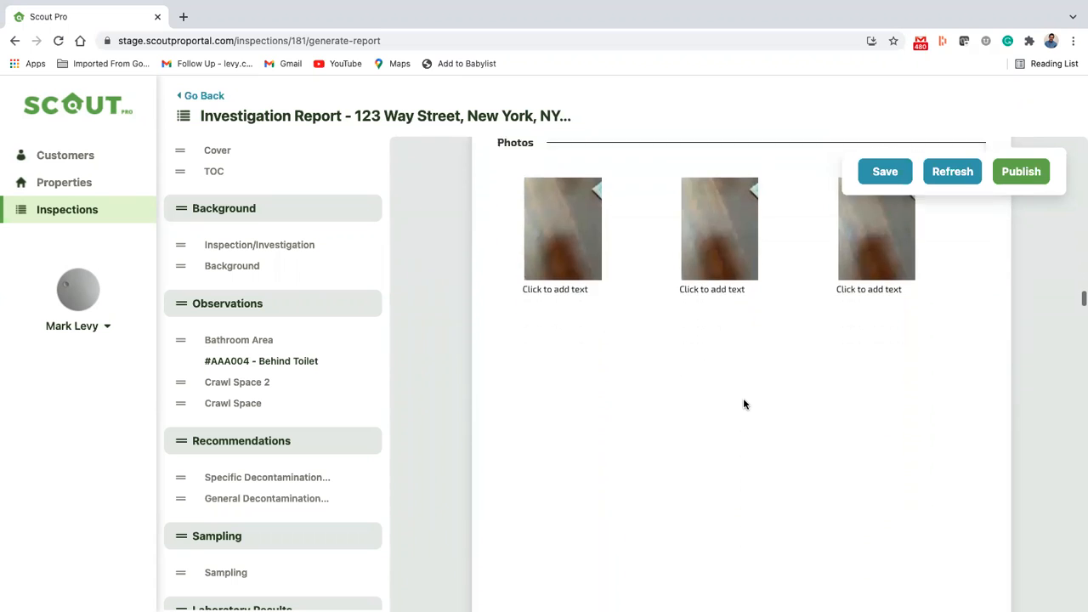
scroll(743, 403, down, 8)
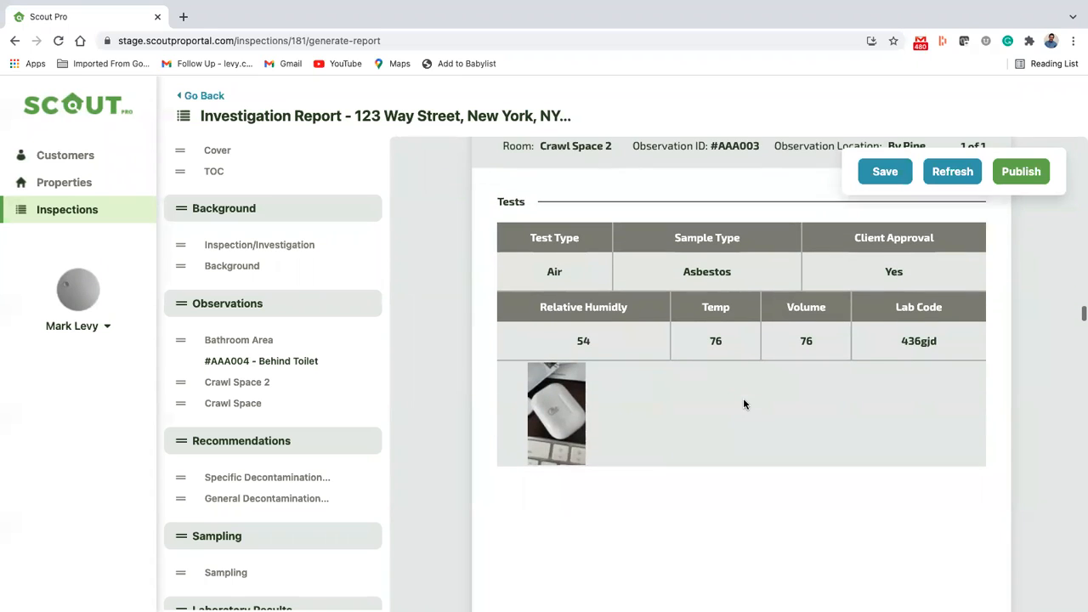
scroll(743, 404, down, 10)
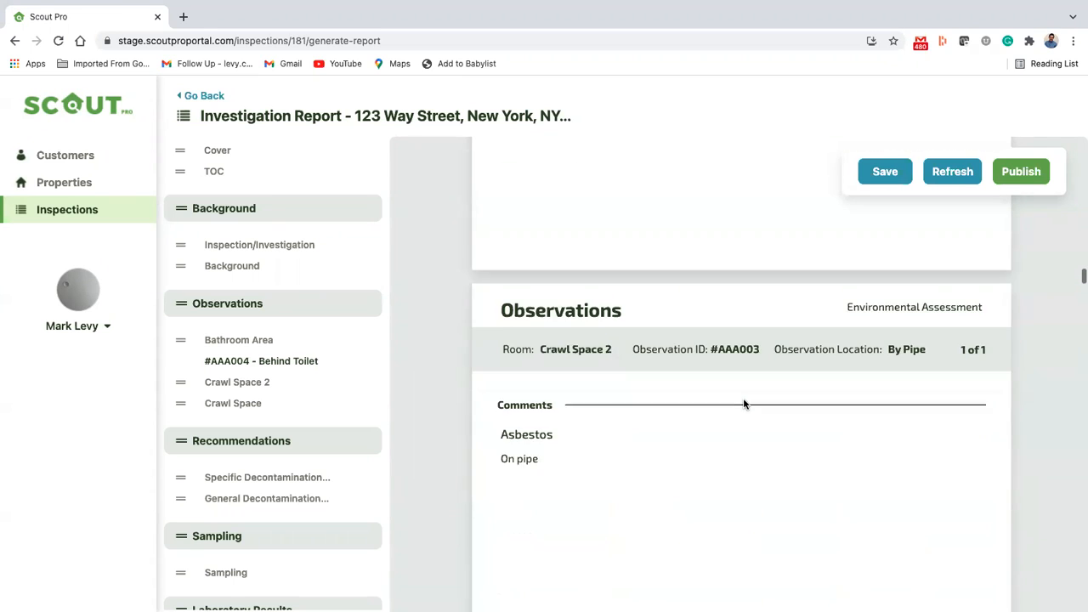
scroll(744, 404, down, 5)
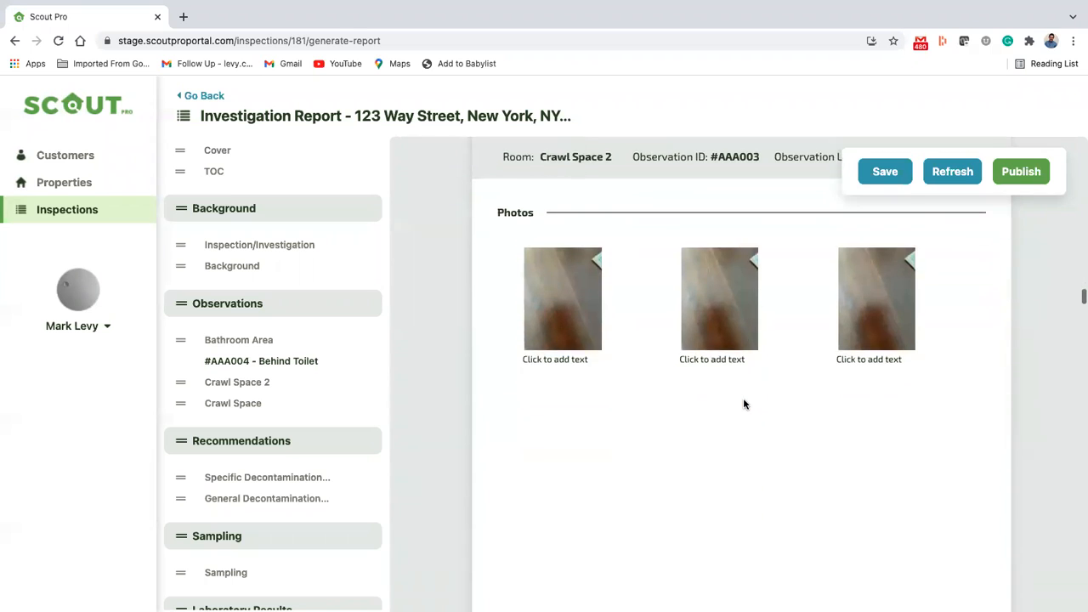
scroll(743, 399, down, 8)
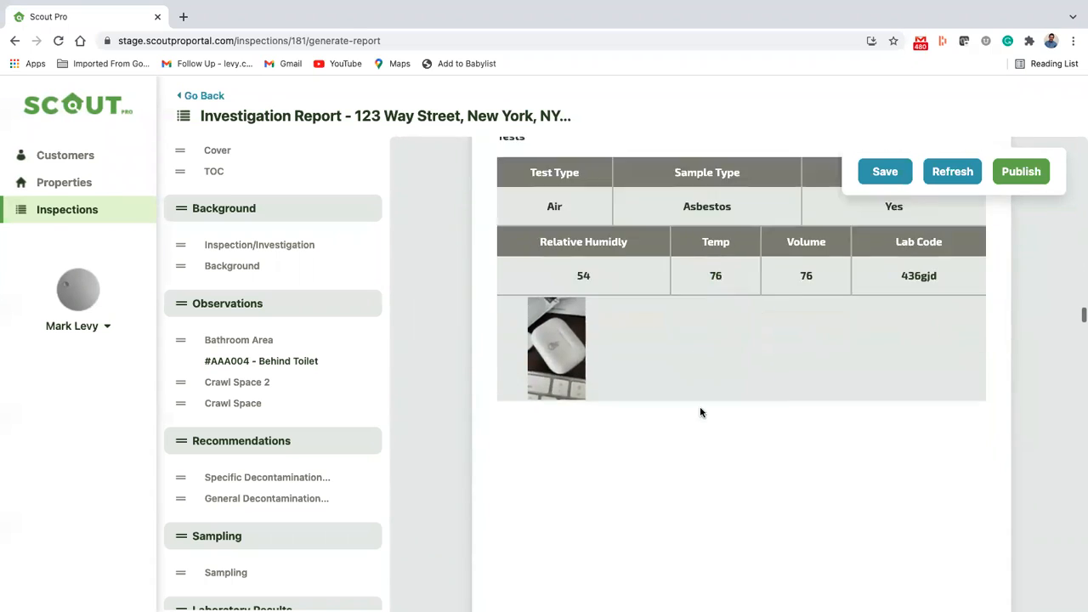
scroll(699, 412, down, 8)
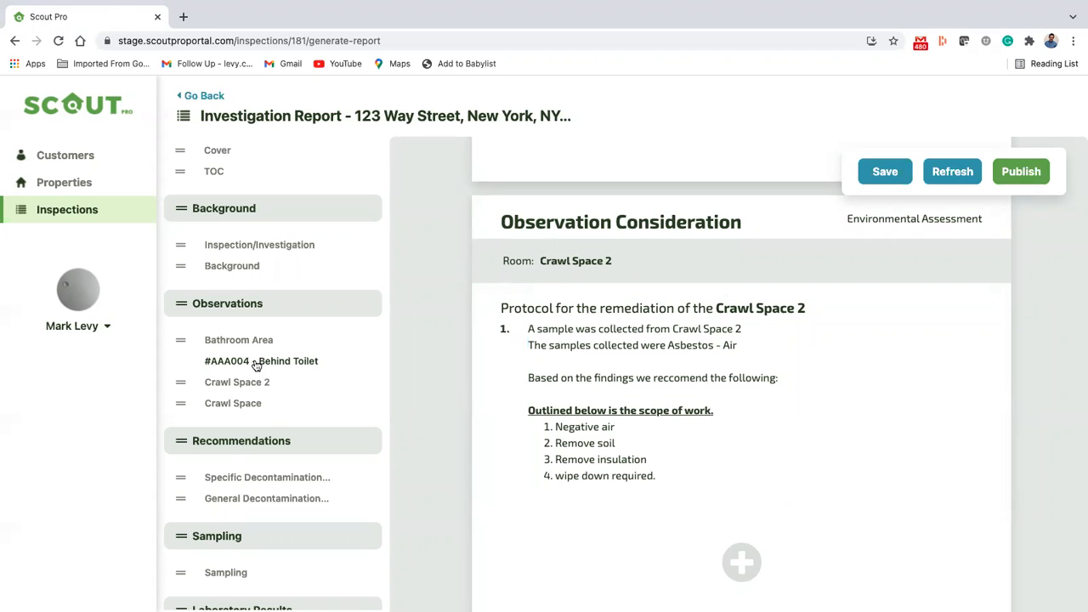
Step: Review the Specific and General Decontamination Recommendation pages and the outline's remaining Sampling, Laboratory Results and Other sections
click(263, 481)
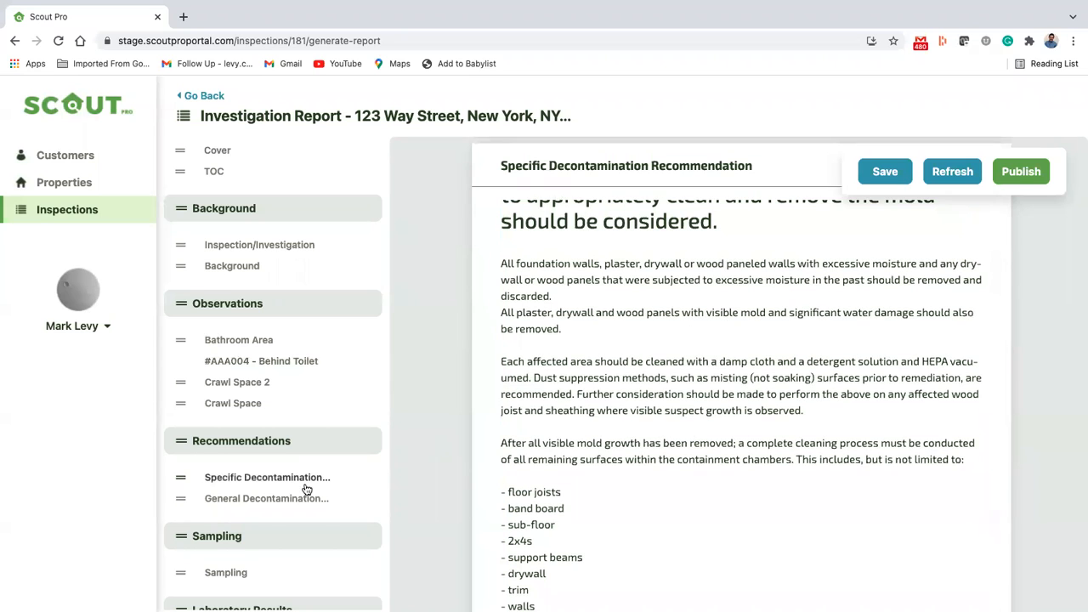
scroll(301, 480, down, 1)
click(291, 404)
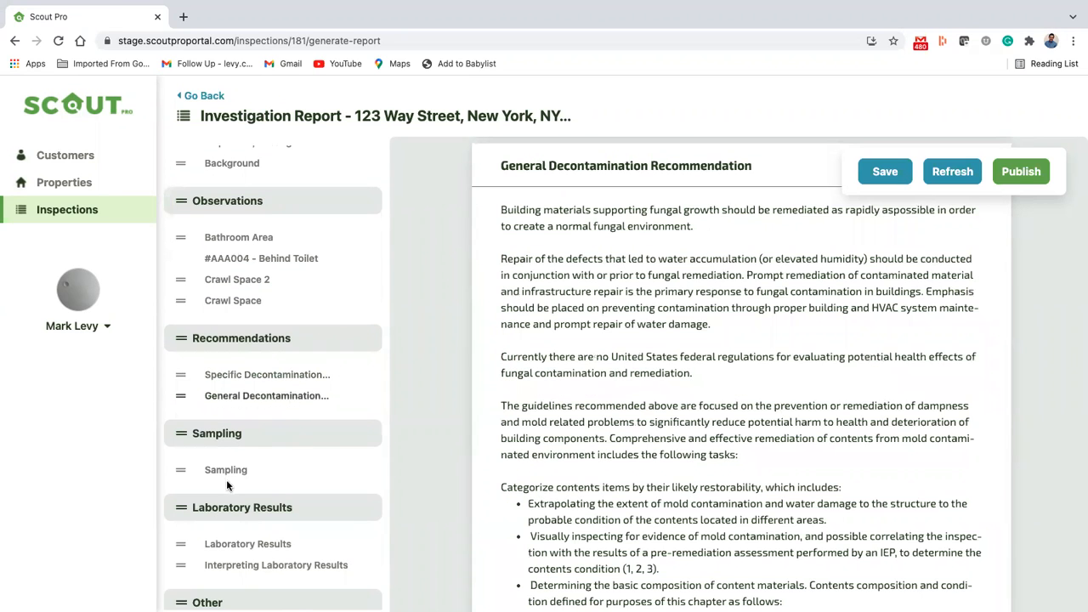
scroll(275, 427, down, 1)
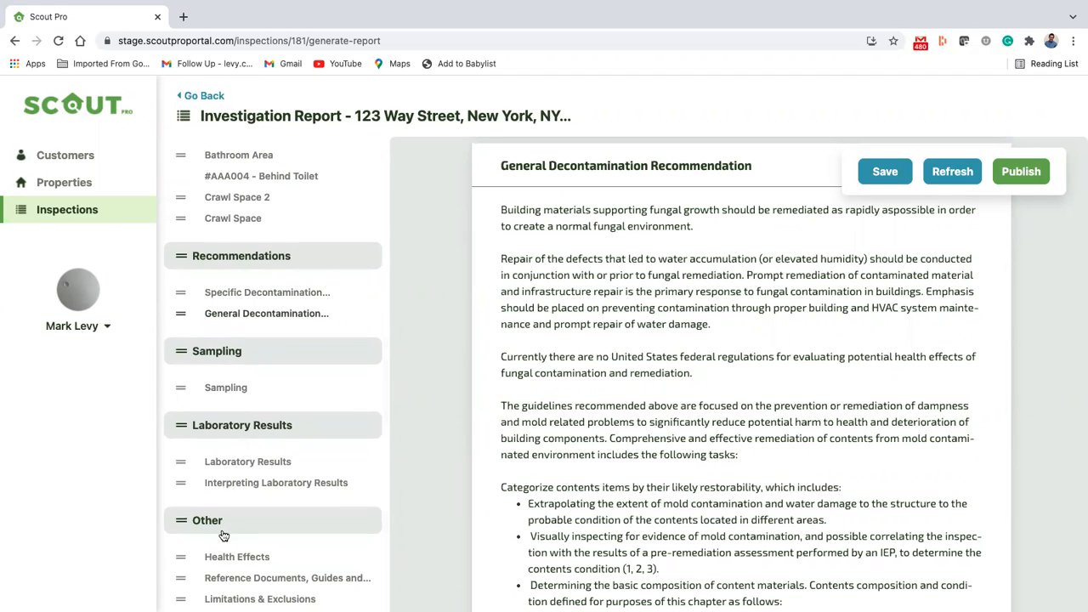
scroll(803, 286, down, 6)
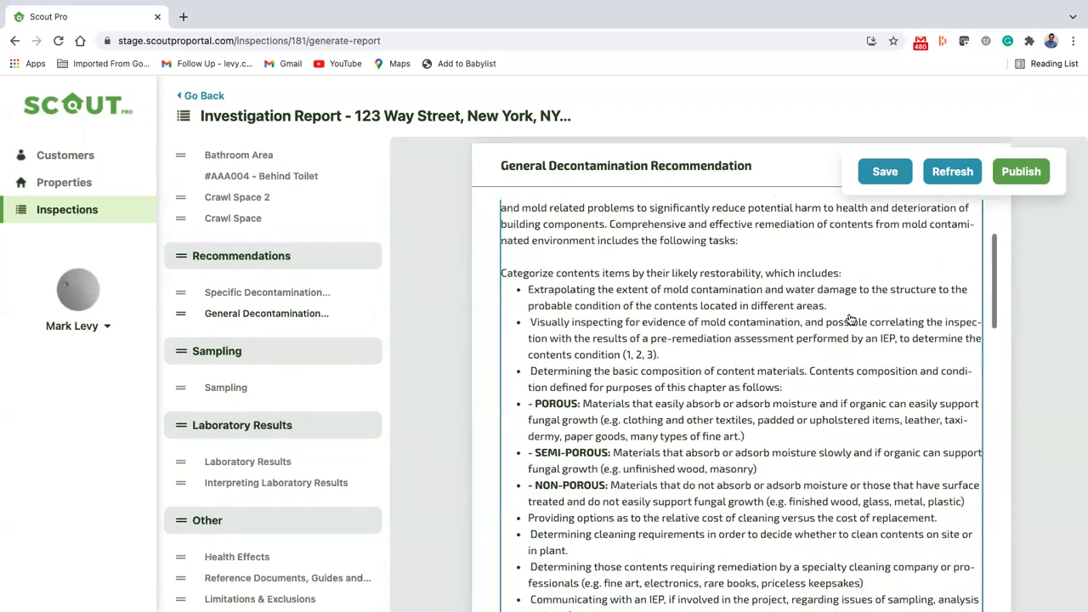
scroll(850, 319, down, 2)
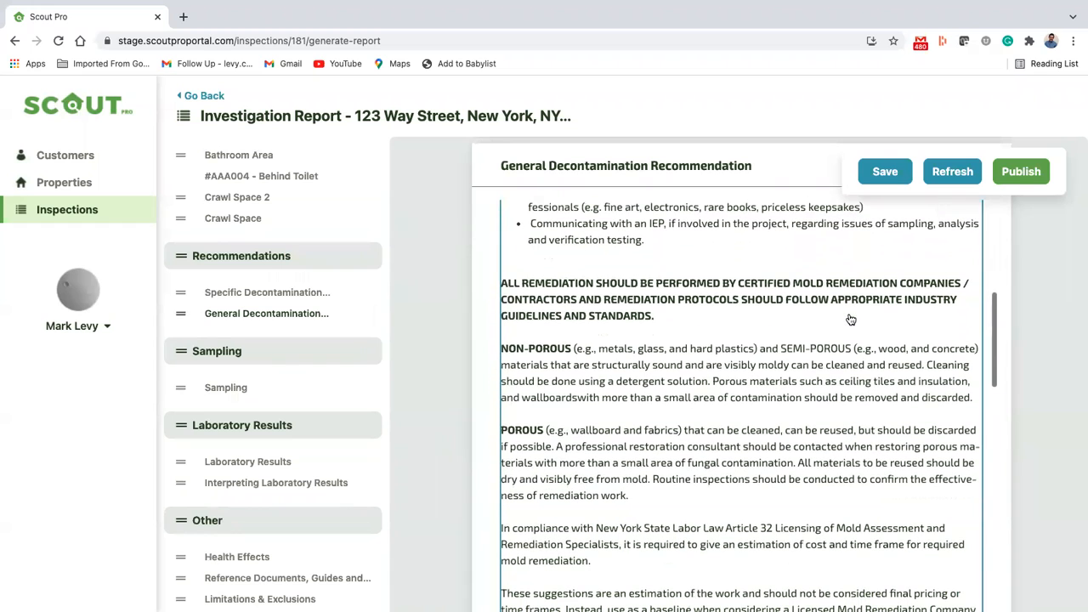
Step: Save the investigation report and return to the list of inspections
click(886, 175)
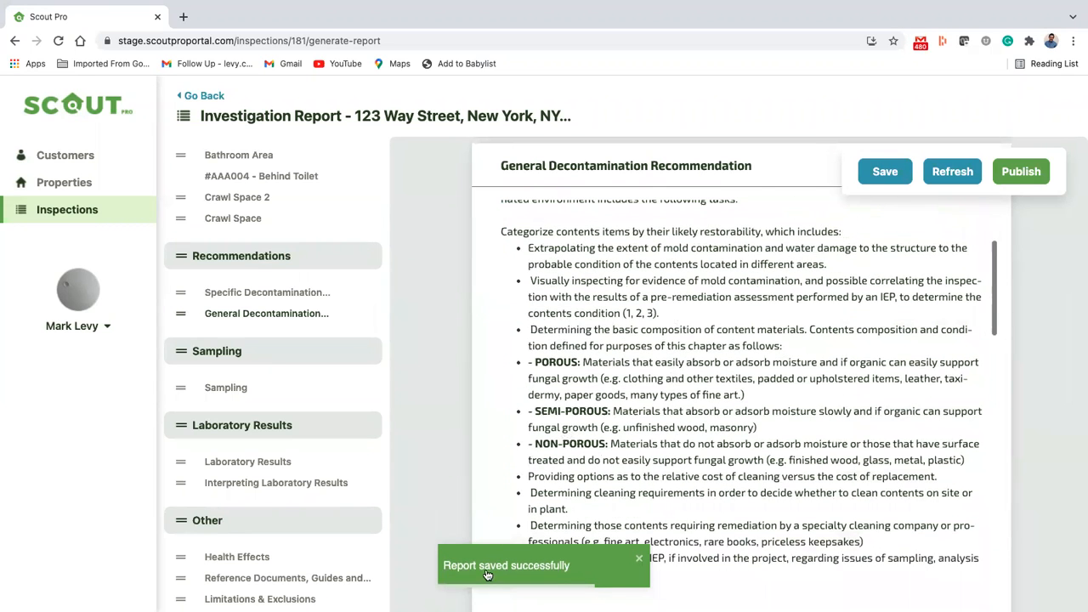
scroll(619, 366, up, 3)
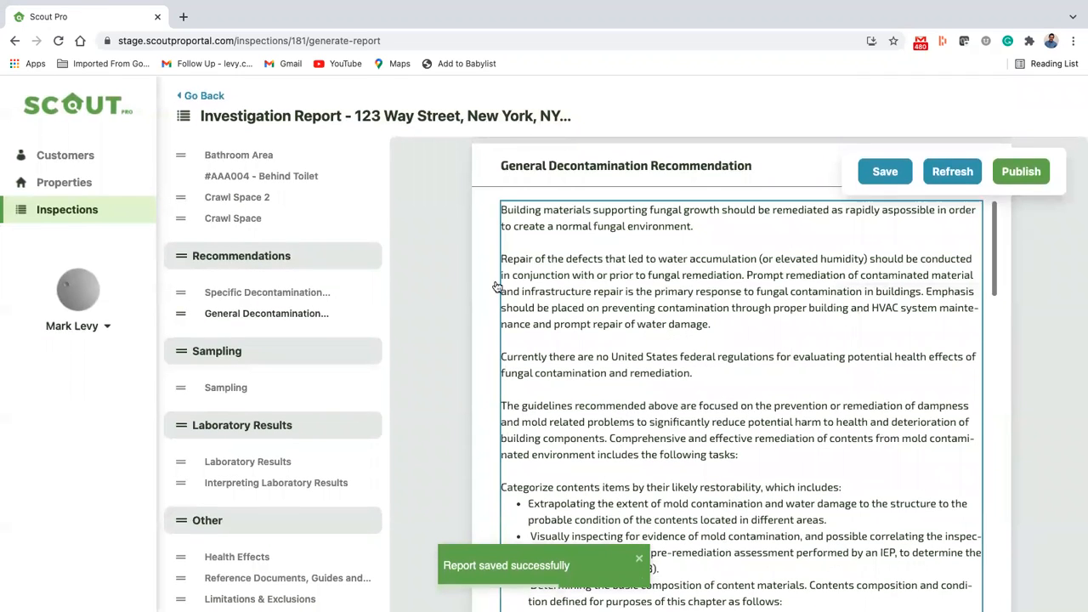
click(76, 215)
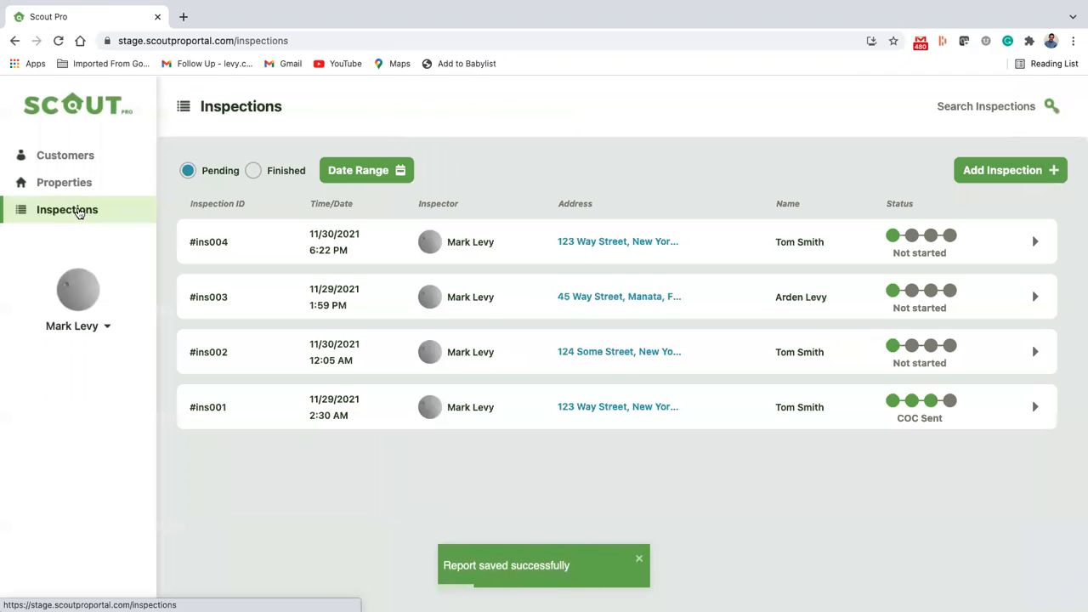
Step: Open the investigation report of the COC Sent inspection and review its cover page and table of contents
click(1037, 410)
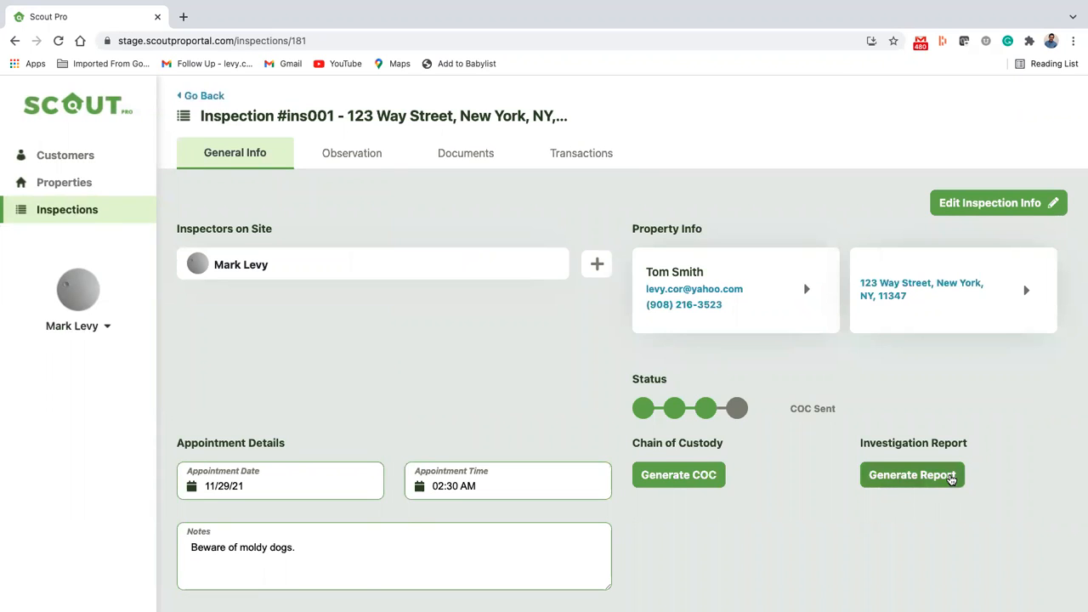
click(949, 478)
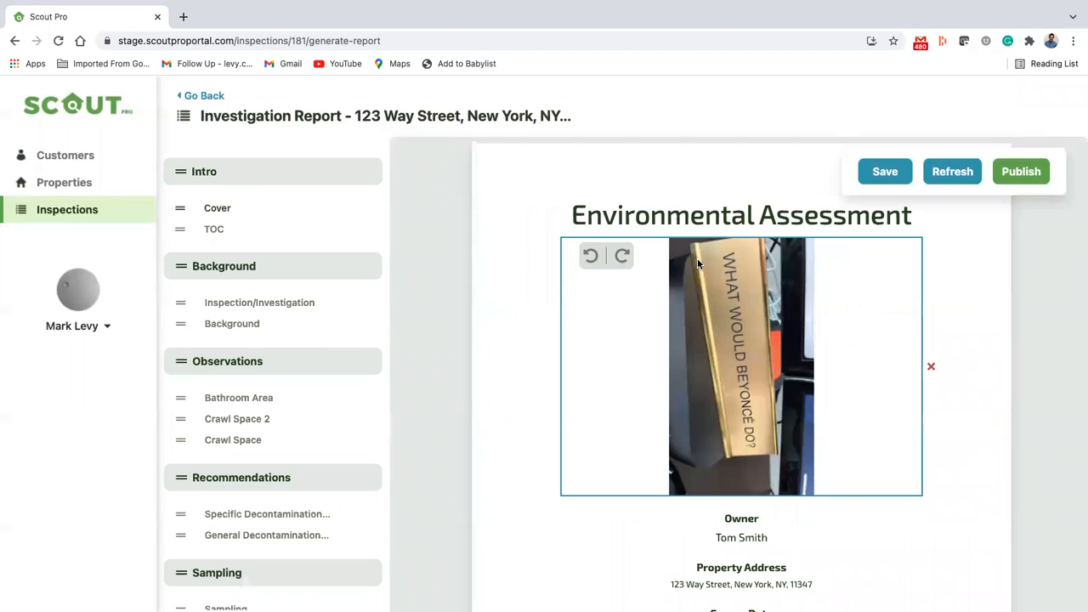
scroll(591, 409, down, 3)
mouse_move(741, 316)
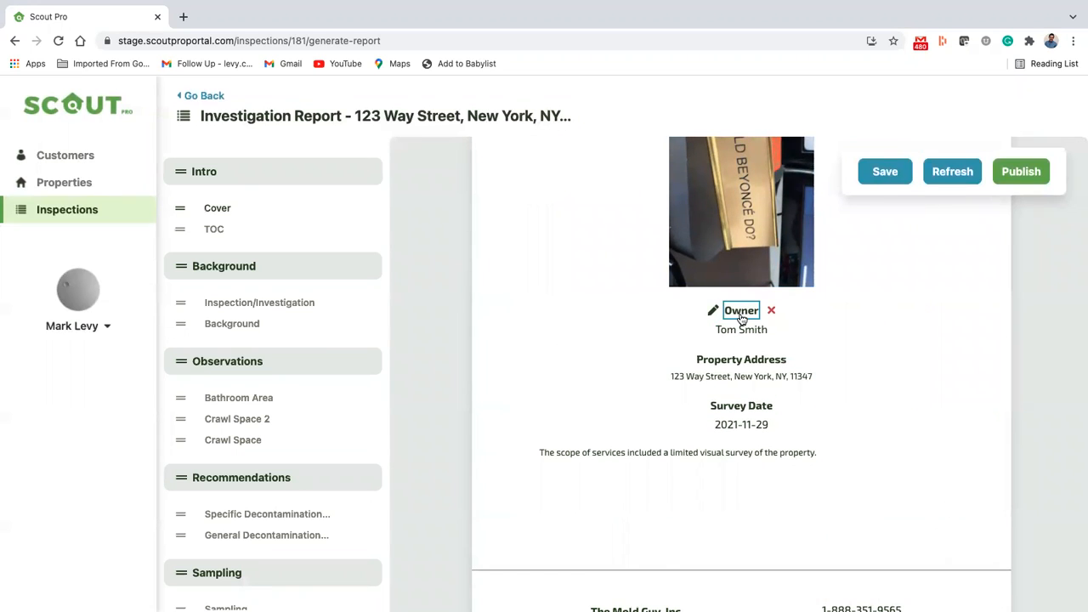
scroll(736, 396, down, 12)
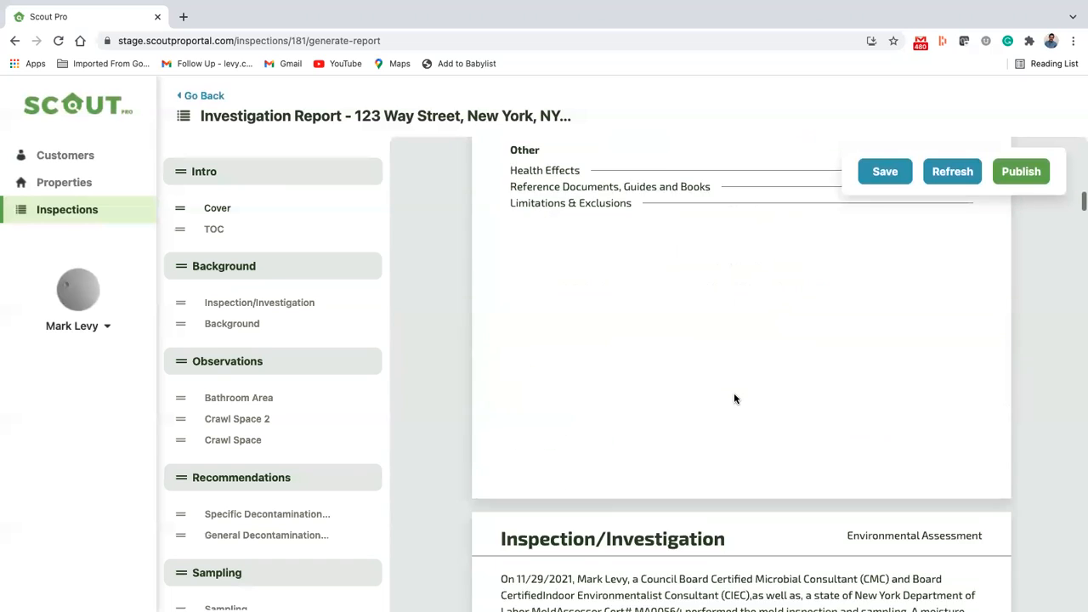
scroll(736, 396, up, 3)
scroll(732, 399, up, 1)
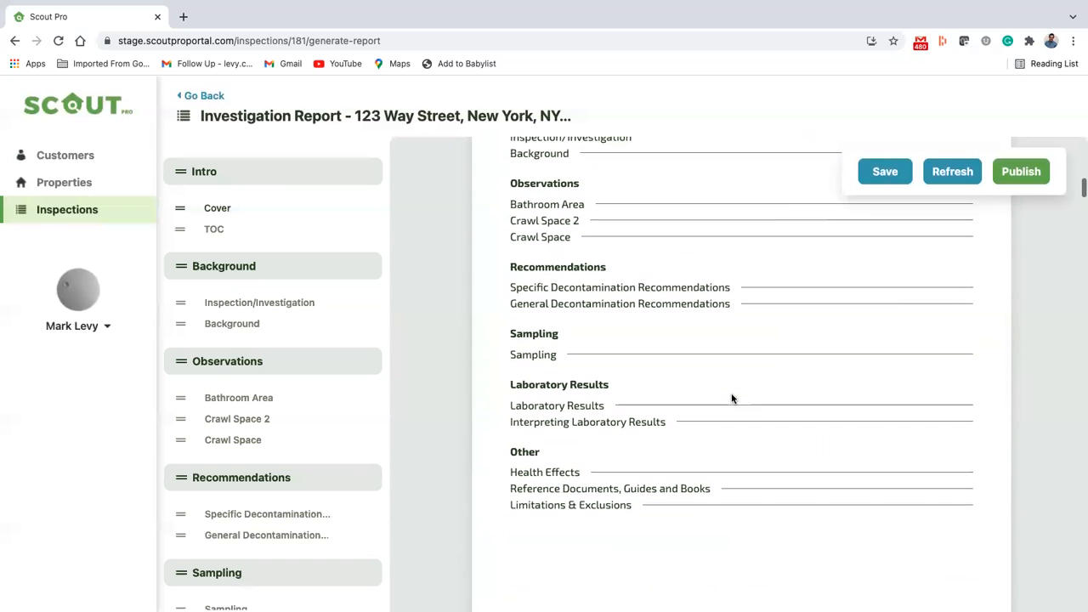
scroll(731, 399, down, 1)
Step: Review the Crawl Space observations from the Left Corner comments through tests and photos to the remediation protocol
click(260, 439)
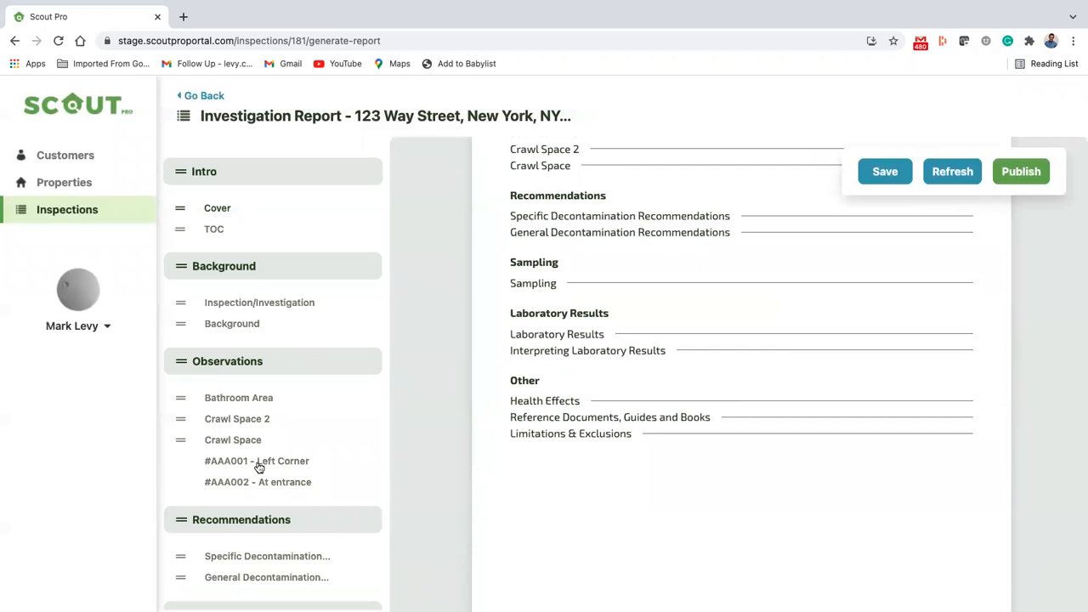
click(260, 465)
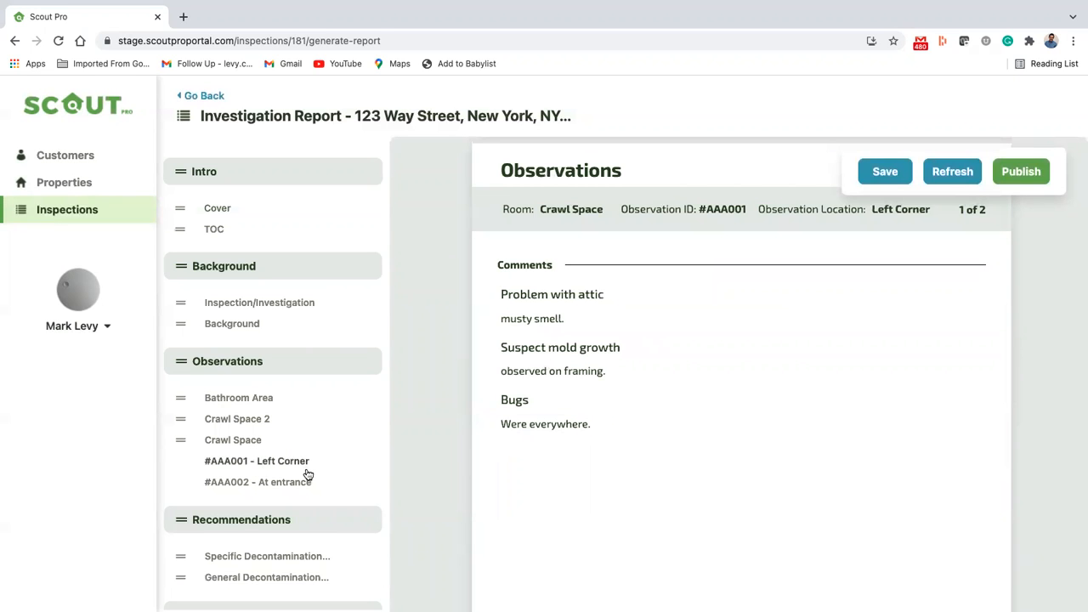
scroll(600, 437, down, 5)
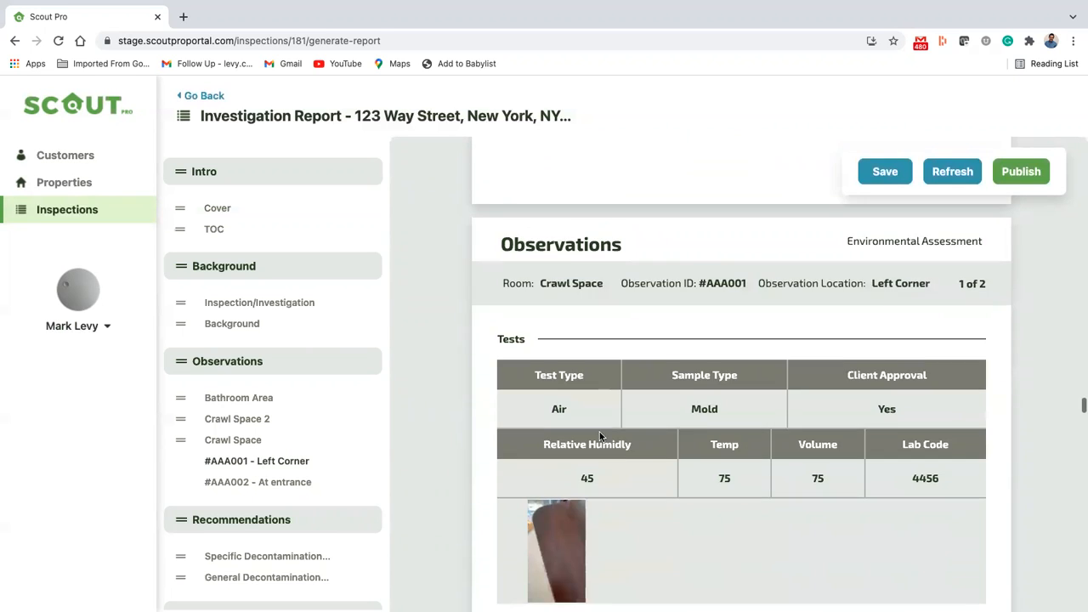
scroll(599, 437, down, 10)
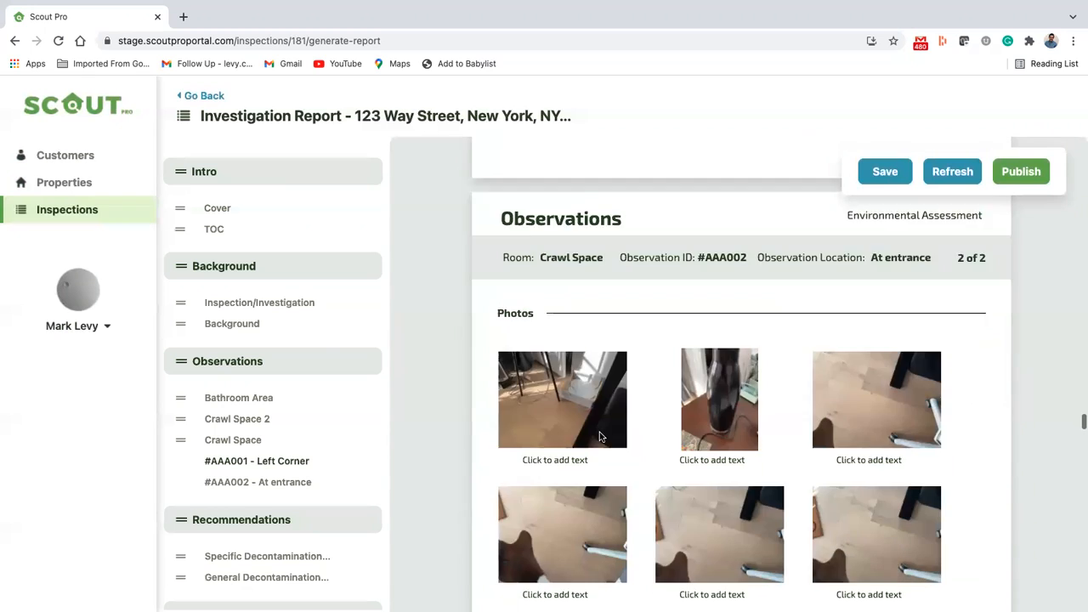
scroll(599, 437, down, 10)
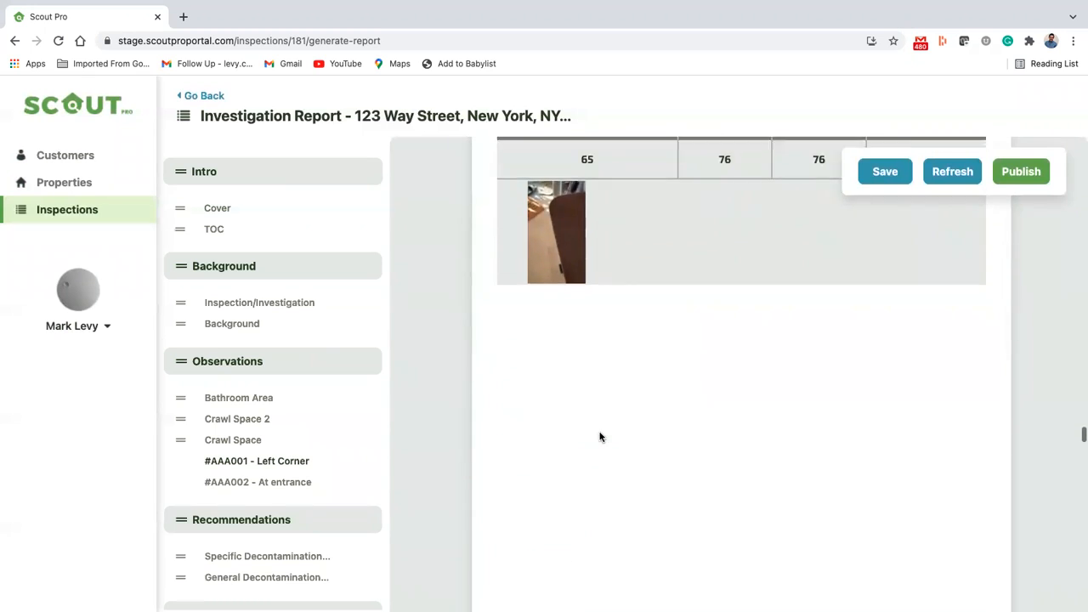
scroll(600, 437, down, 4)
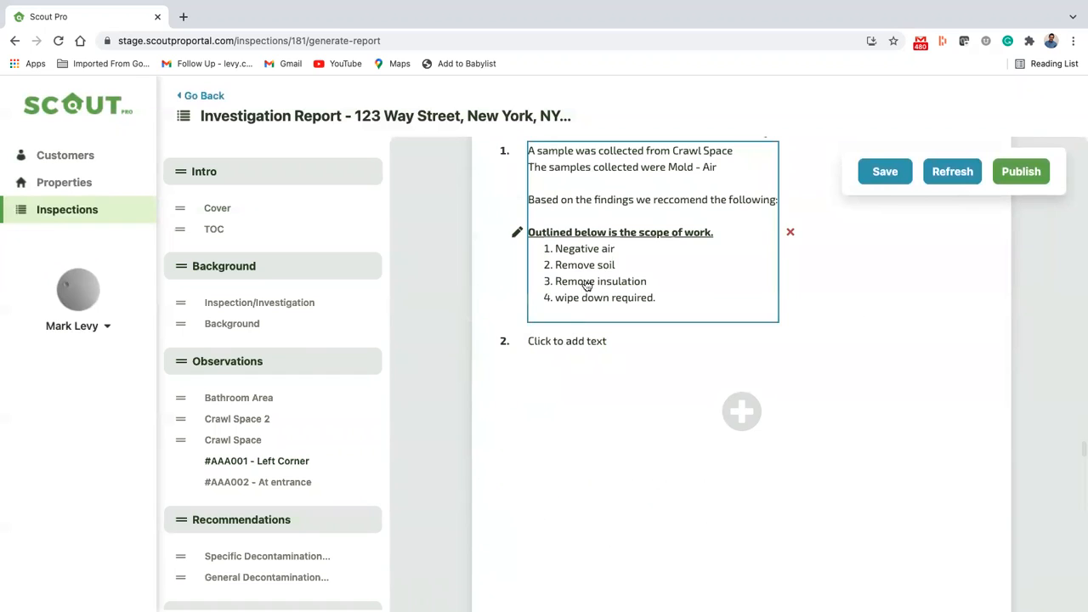
Step: Fill the blank second item of the Crawl Space remediation protocol with "New Notes to remove wall"
click(585, 346)
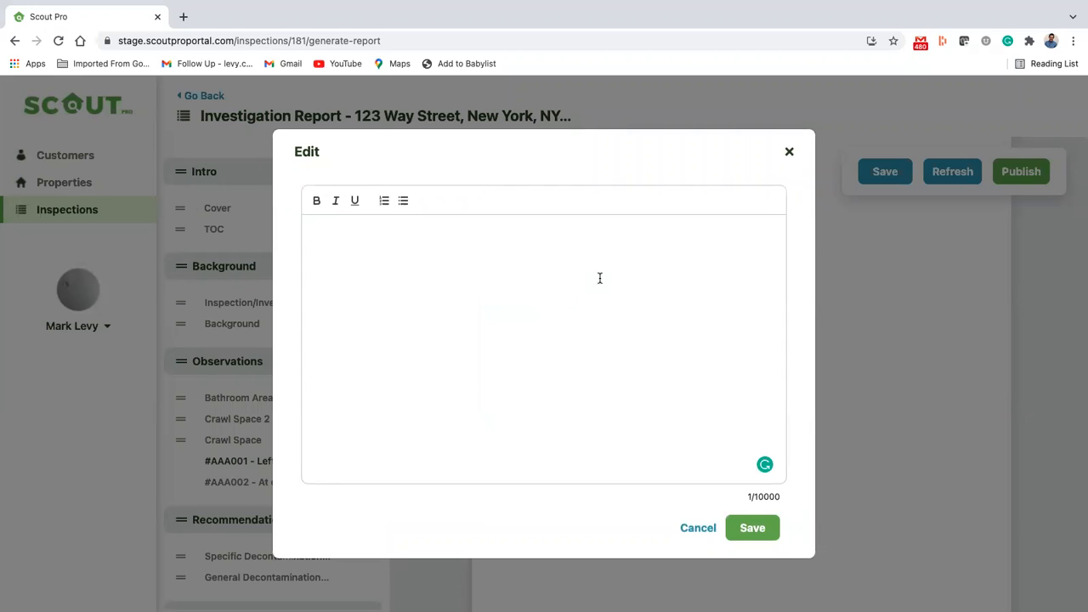
text(New Notes to remove wall)
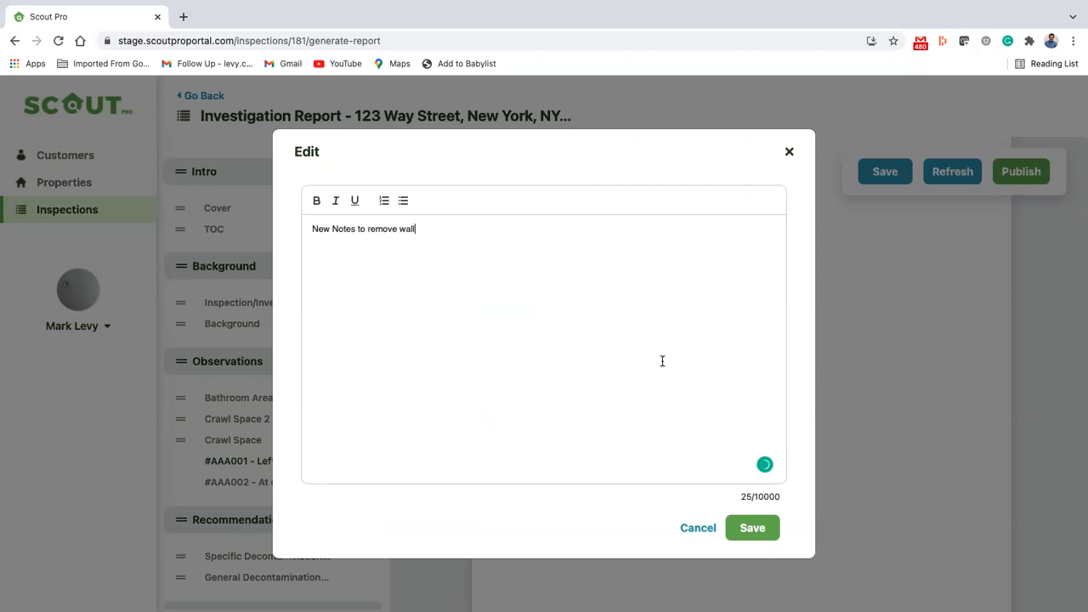
click(752, 534)
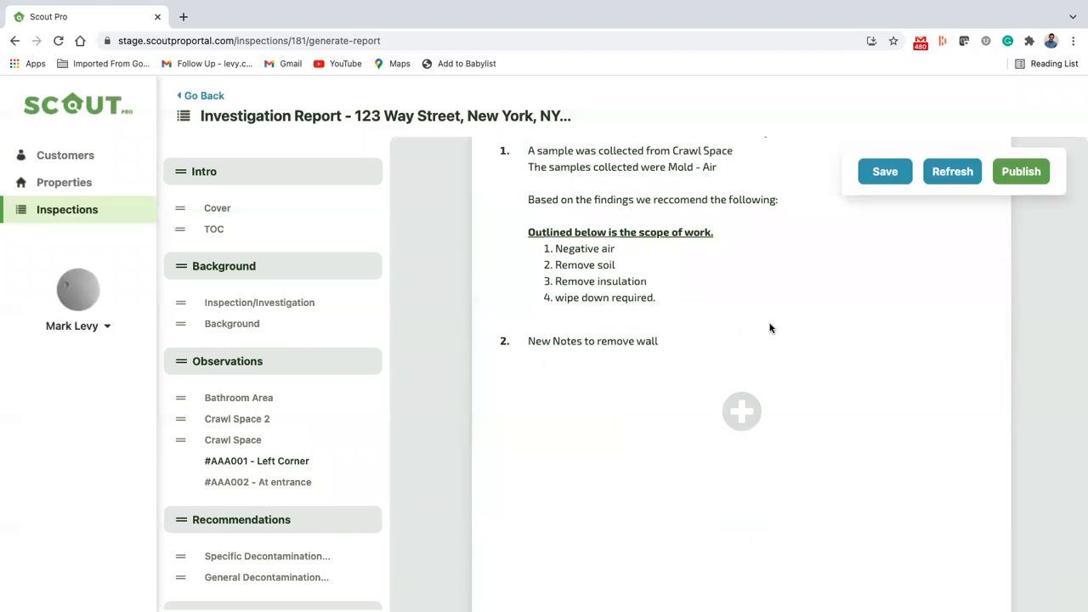
Step: Save the investigation report and publish it
scroll(984, 384, up, 1)
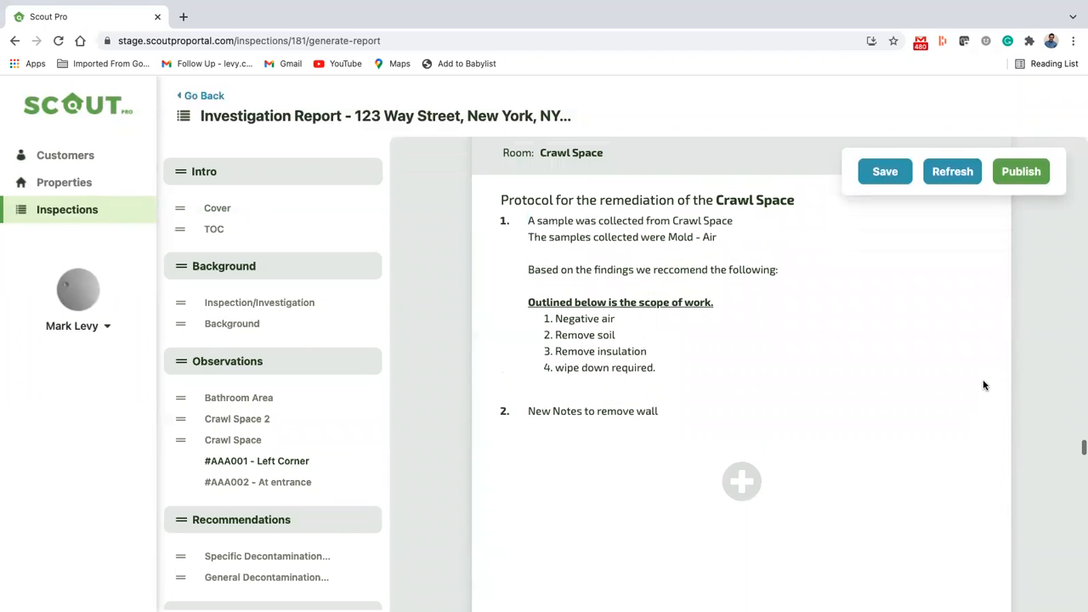
click(885, 173)
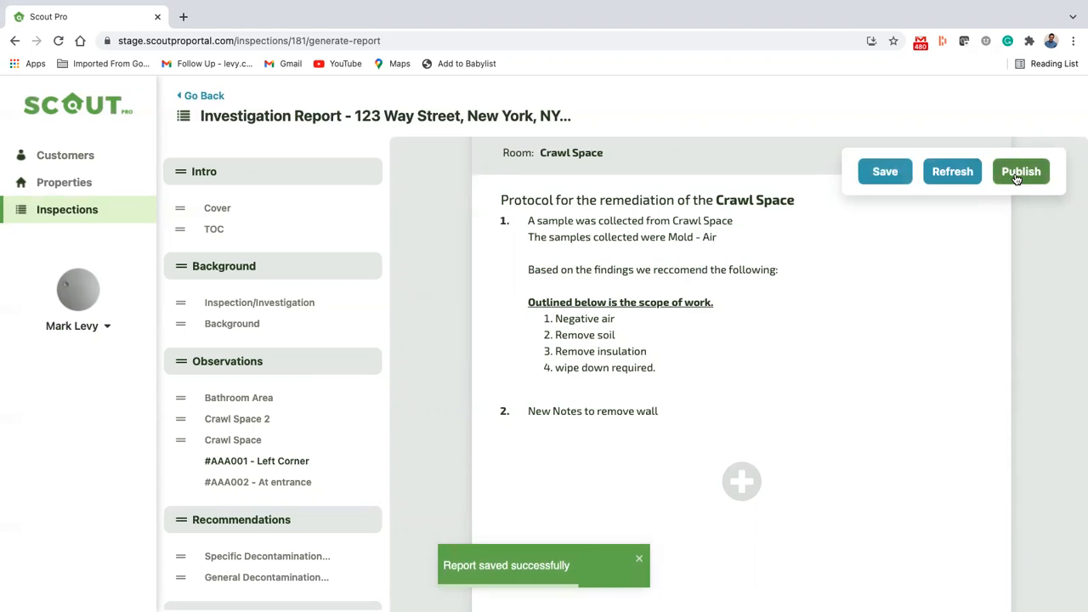
click(1019, 175)
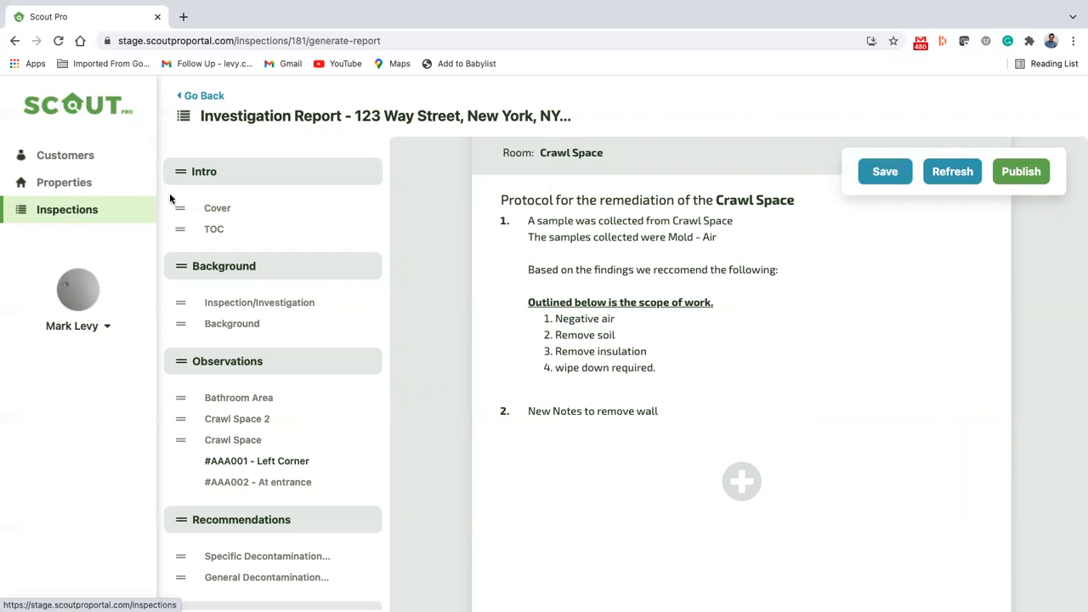
Step: Open the published Investigation Report PDF from the documents of the finished inspection
click(71, 212)
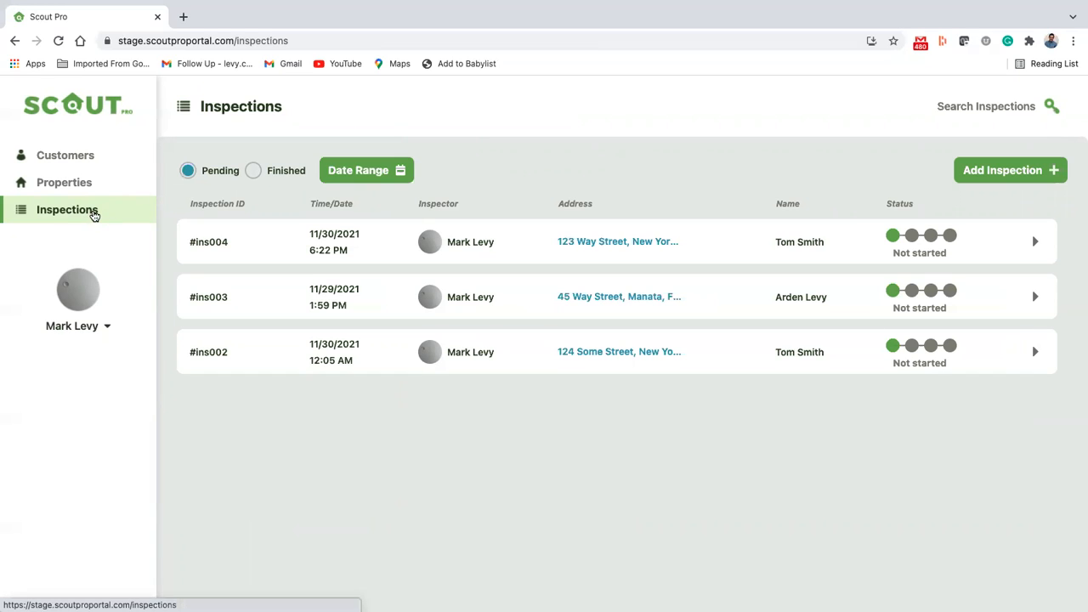
click(252, 172)
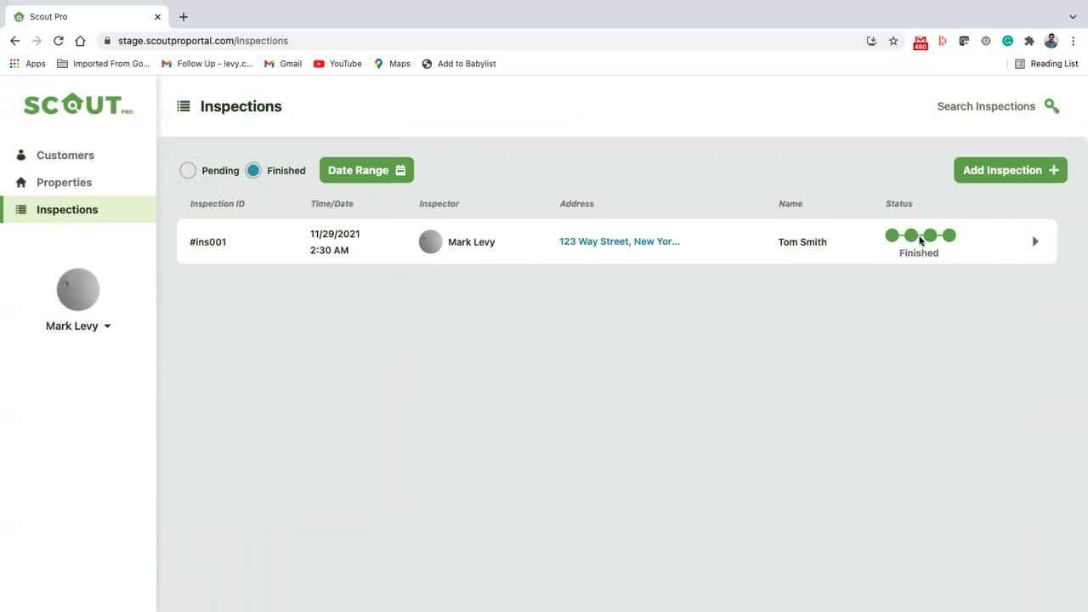
click(1035, 246)
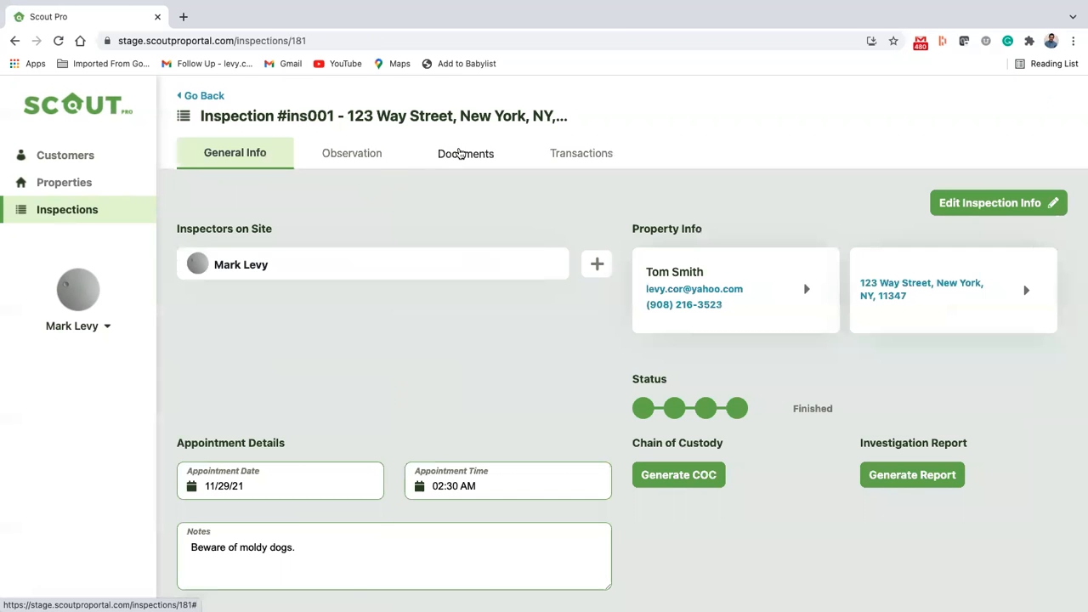
click(459, 153)
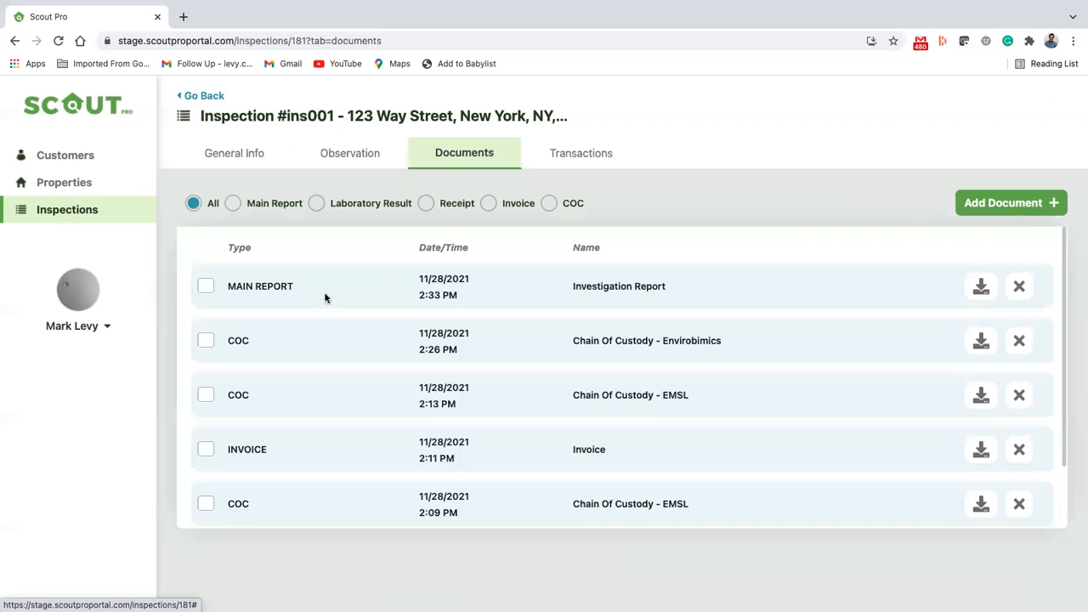
click(982, 289)
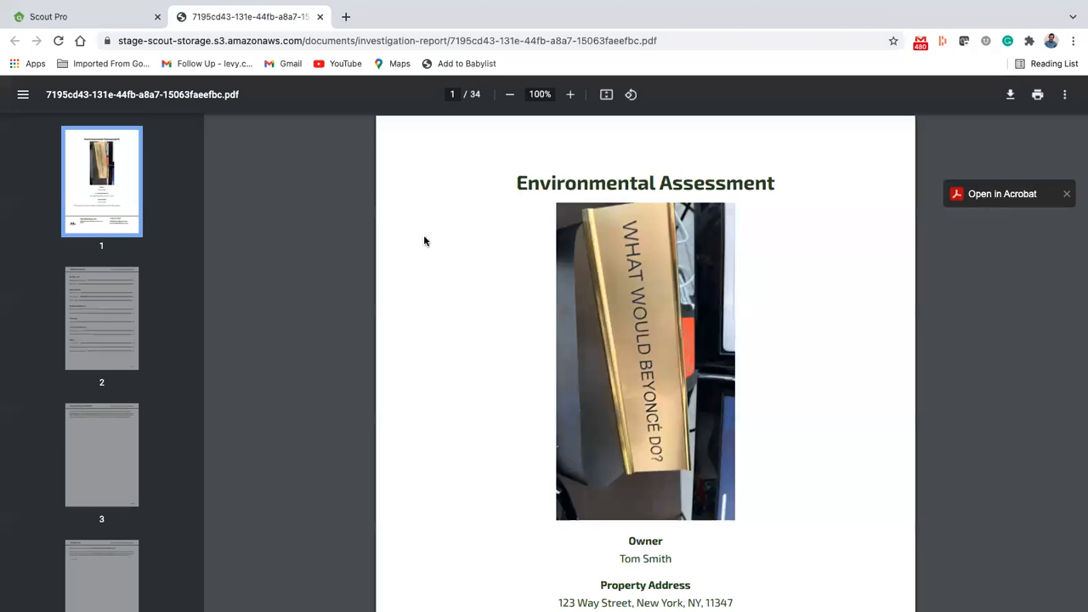
Step: Review the PDF report's cover, Table of Contents, Inspection/Investigation and Background pages
scroll(437, 345, down, 3)
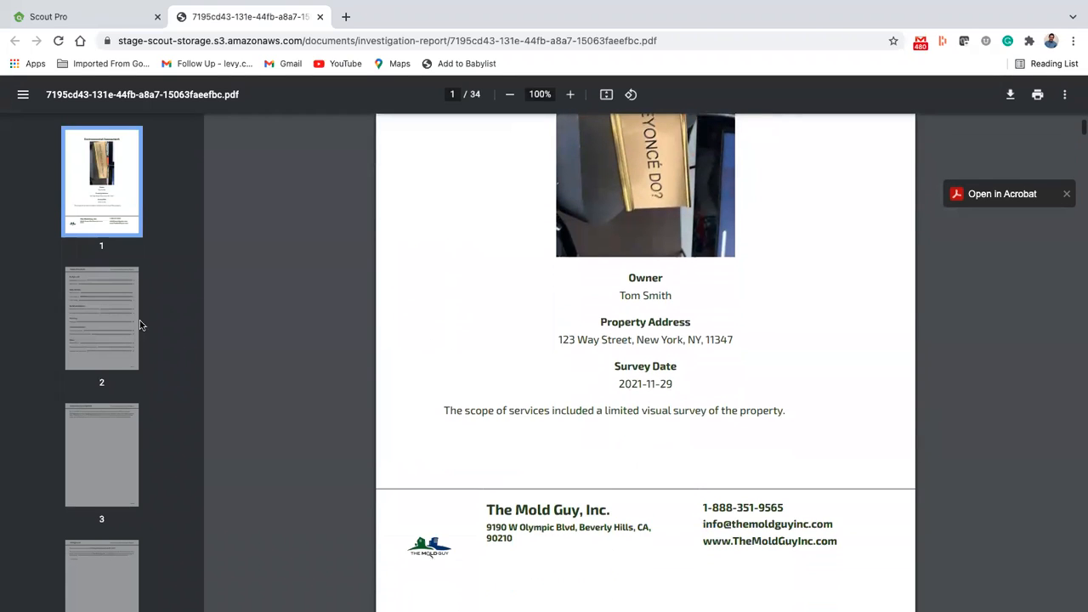
click(91, 315)
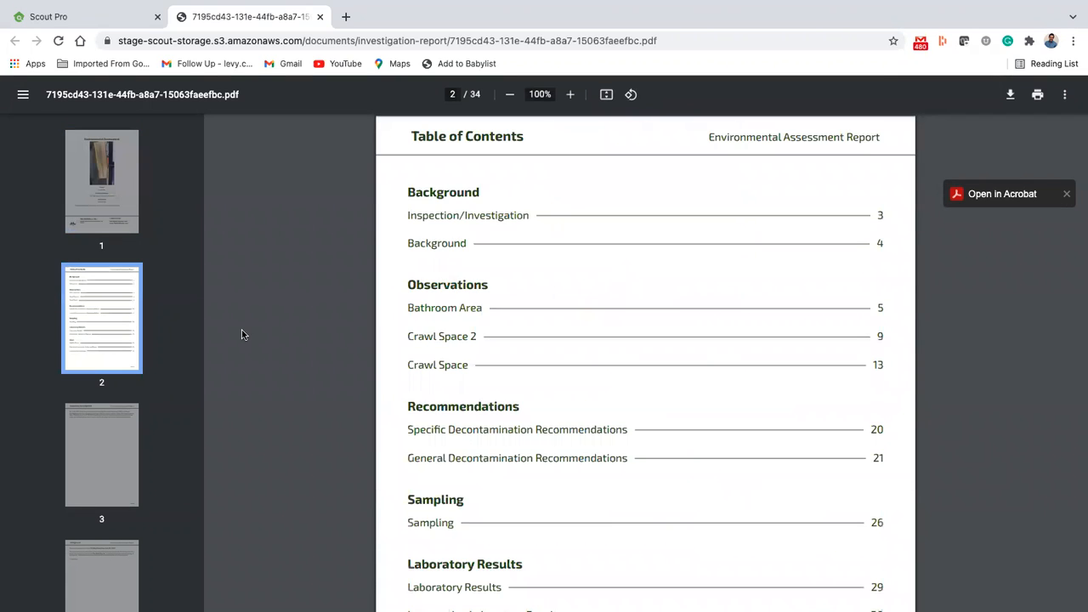
scroll(278, 349, down, 3)
click(81, 441)
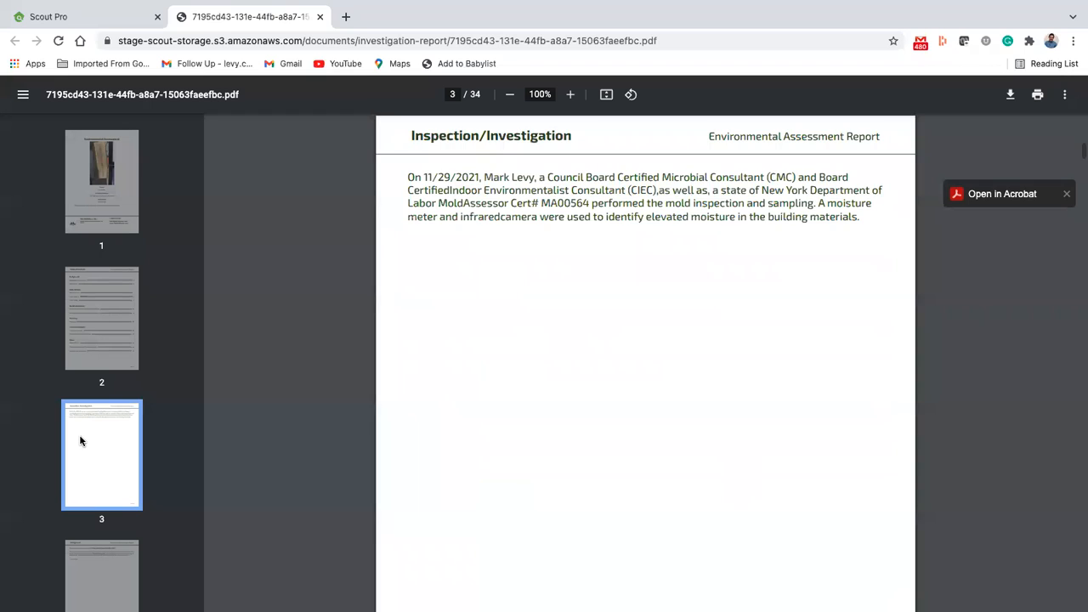
click(100, 568)
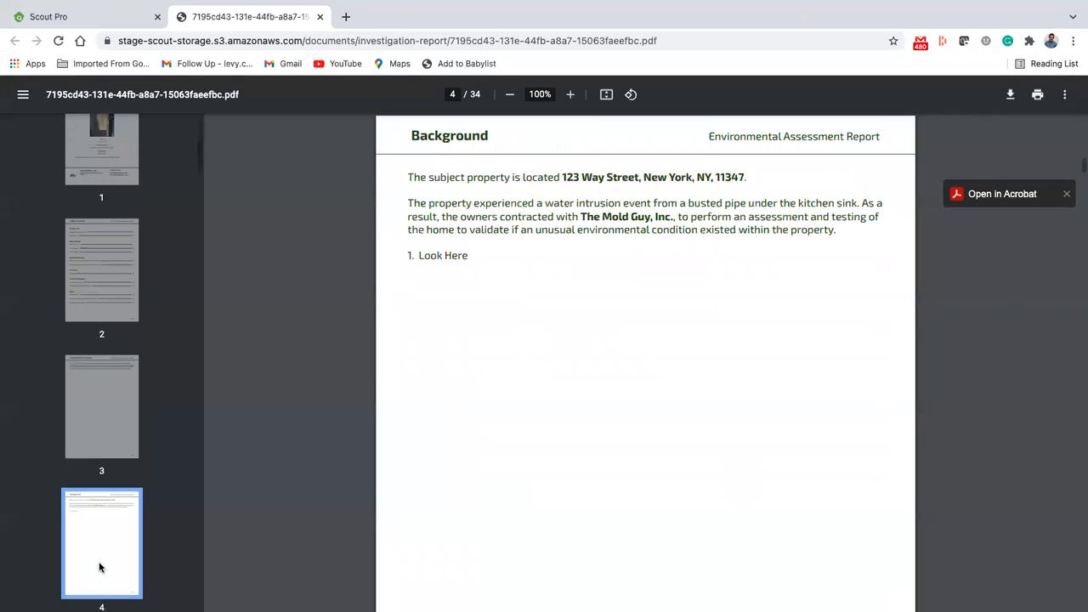
Step: Review the PDF's Bathroom Area pages 5 to 8, covering the observation's photos, tests and remediation consideration
scroll(116, 408, down, 1)
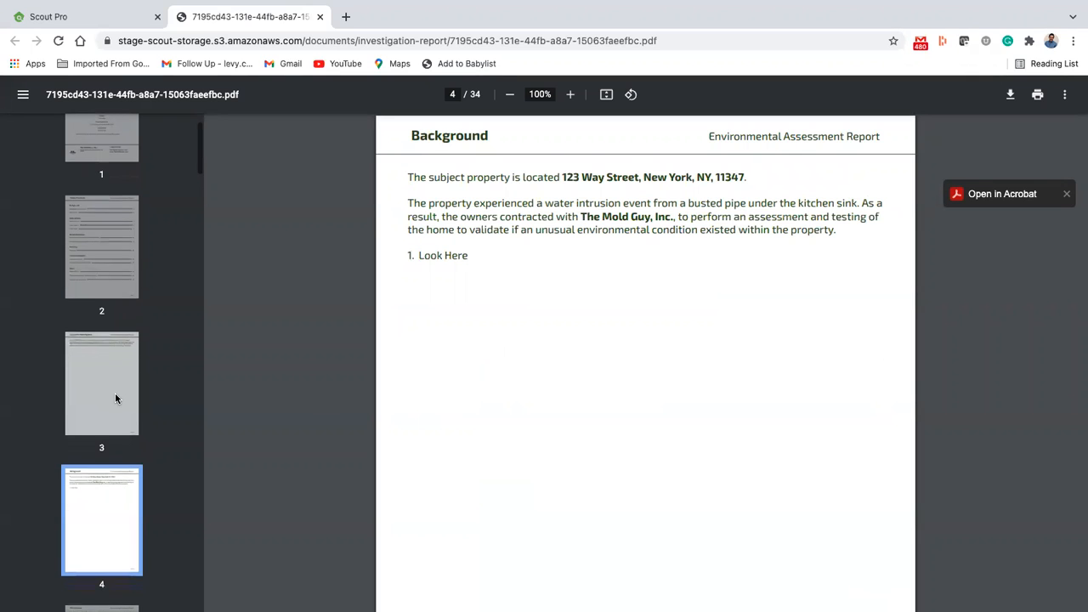
scroll(113, 442, down, 2)
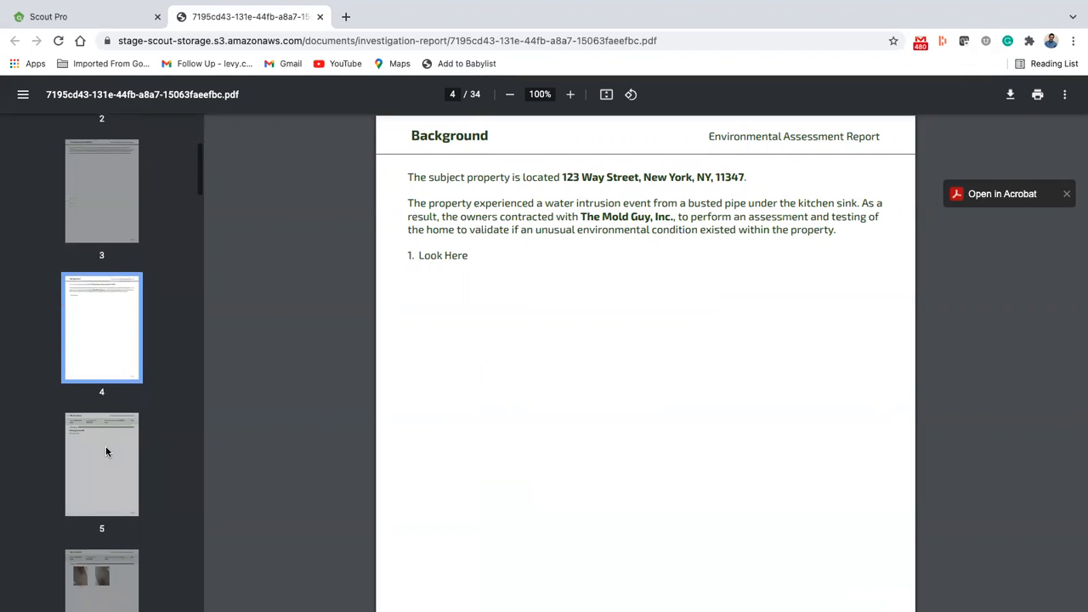
click(104, 449)
scroll(106, 449, down, 2)
click(107, 379)
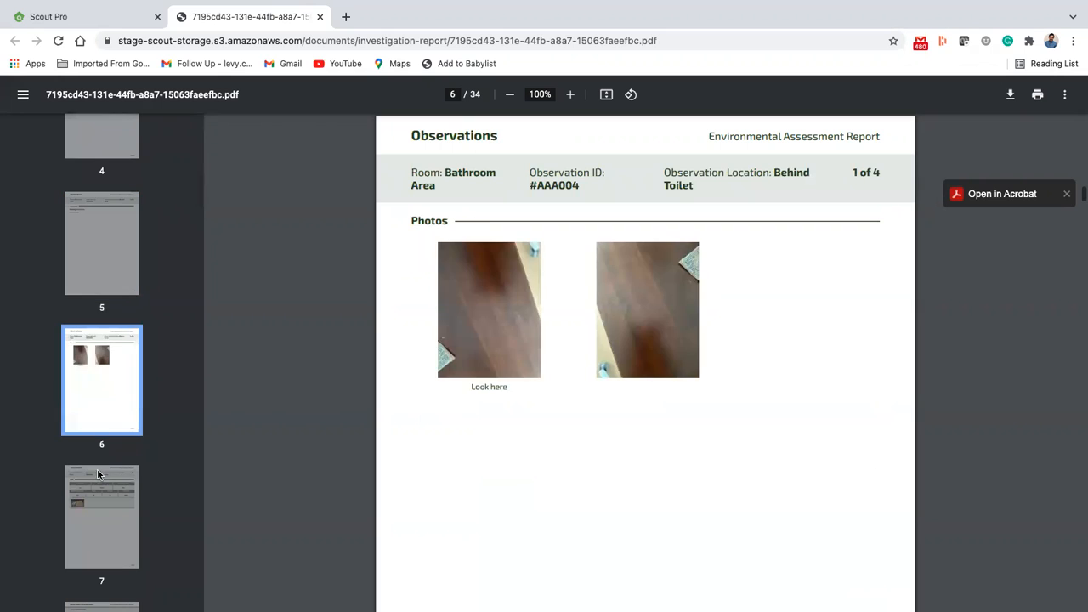
click(97, 491)
scroll(96, 492, down, 2)
scroll(96, 488, down, 2)
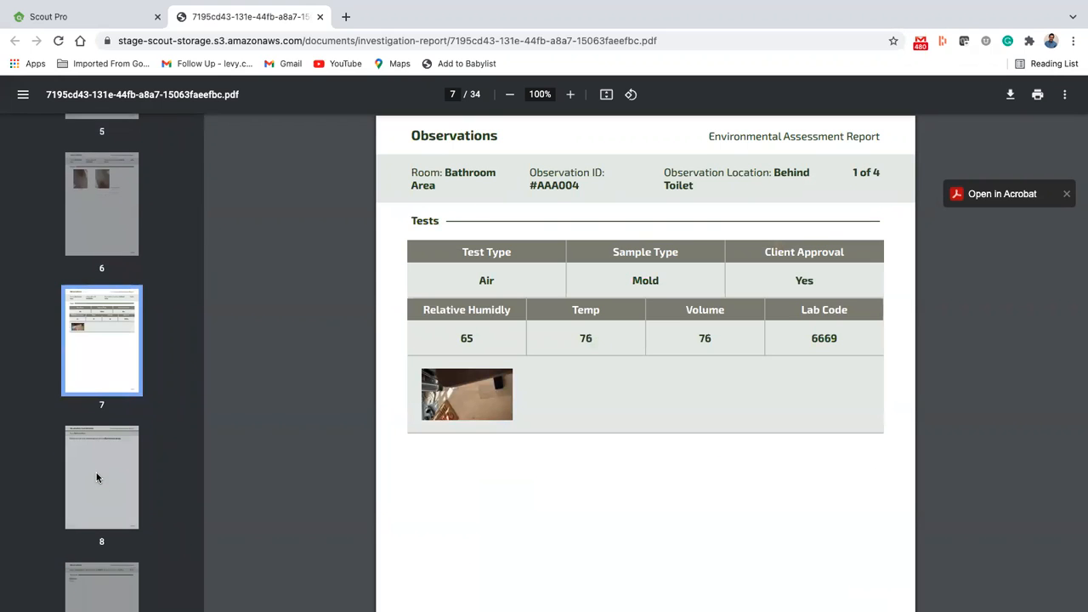
click(98, 480)
Step: Review the comments, photos and tests of the Crawl Space 2 observation on pages 9 to 11 of the PDF
scroll(99, 472, down, 2)
click(102, 451)
scroll(104, 446, down, 2)
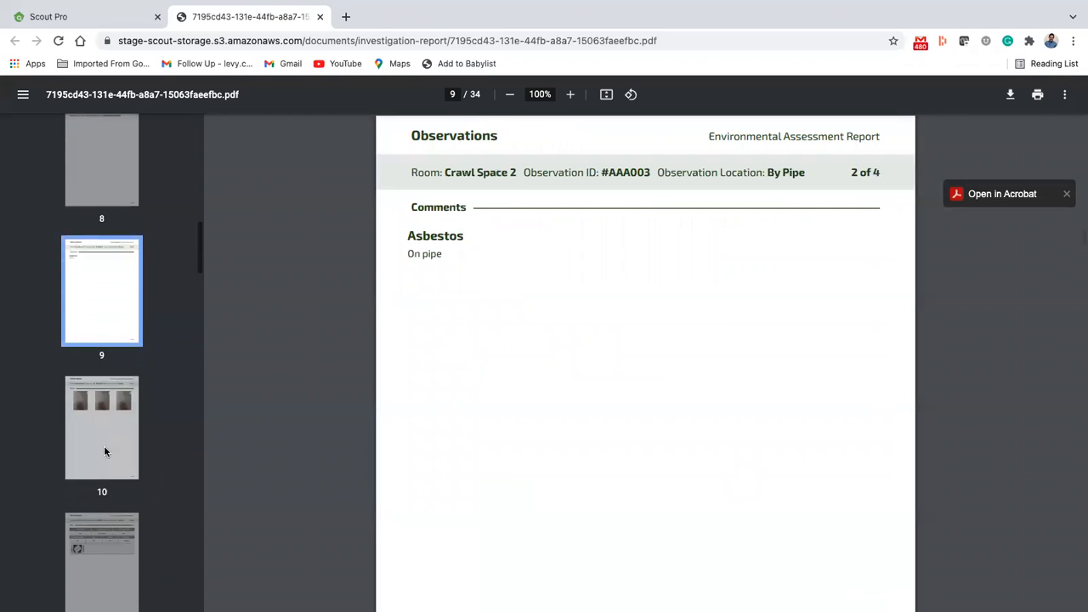
click(103, 425)
scroll(104, 423, down, 2)
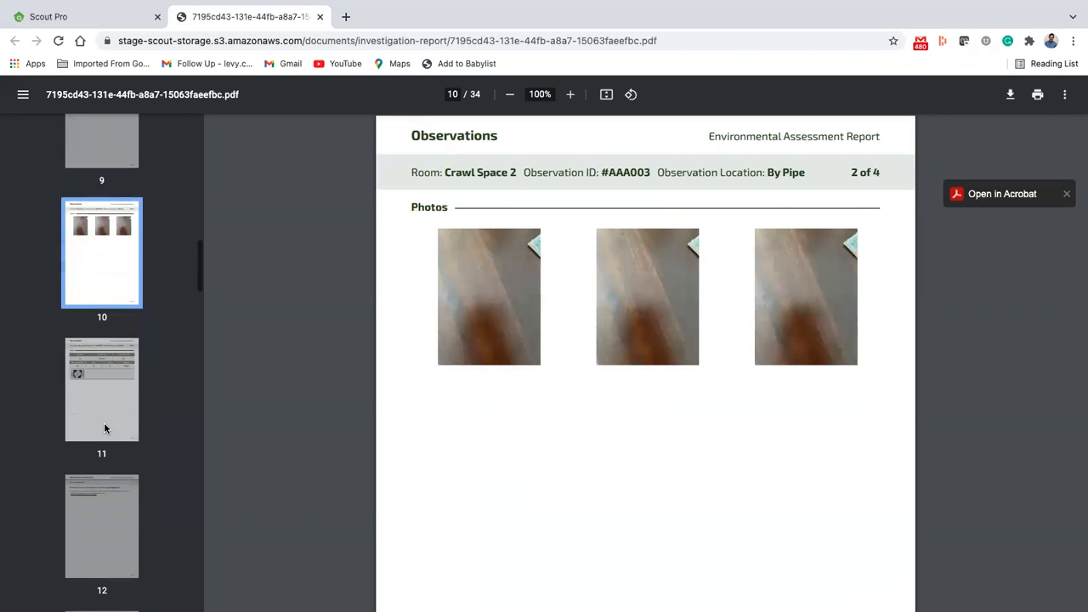
click(103, 423)
Step: Review the Crawl Space remediation protocol on page 19 of the PDF and browse the remaining pages through page 34
scroll(103, 422, down, 3)
scroll(103, 425, down, 7)
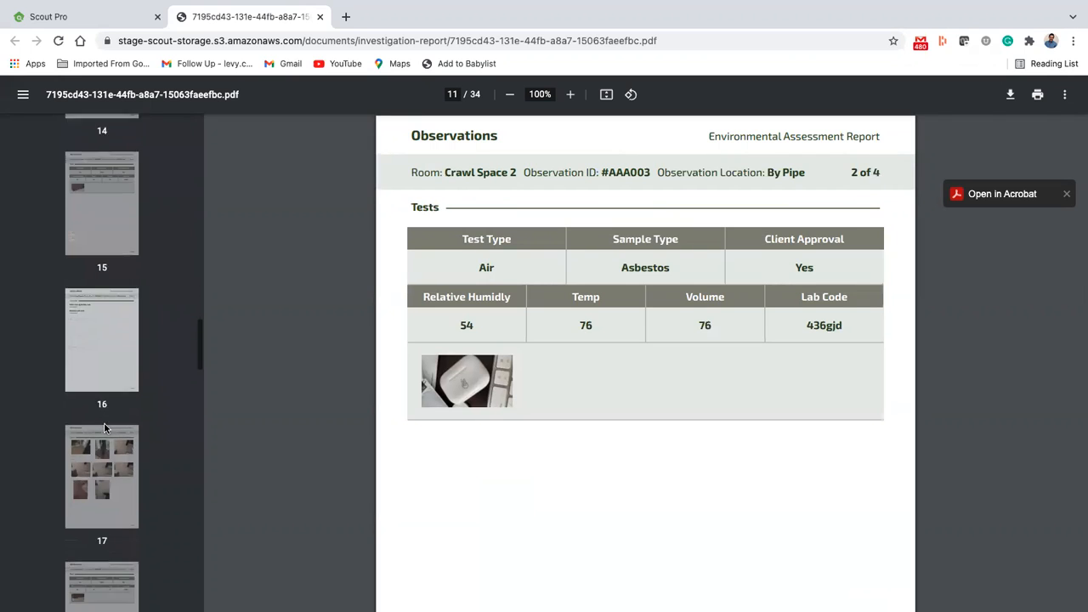
click(107, 324)
click(105, 413)
scroll(106, 415, down, 3)
click(106, 415)
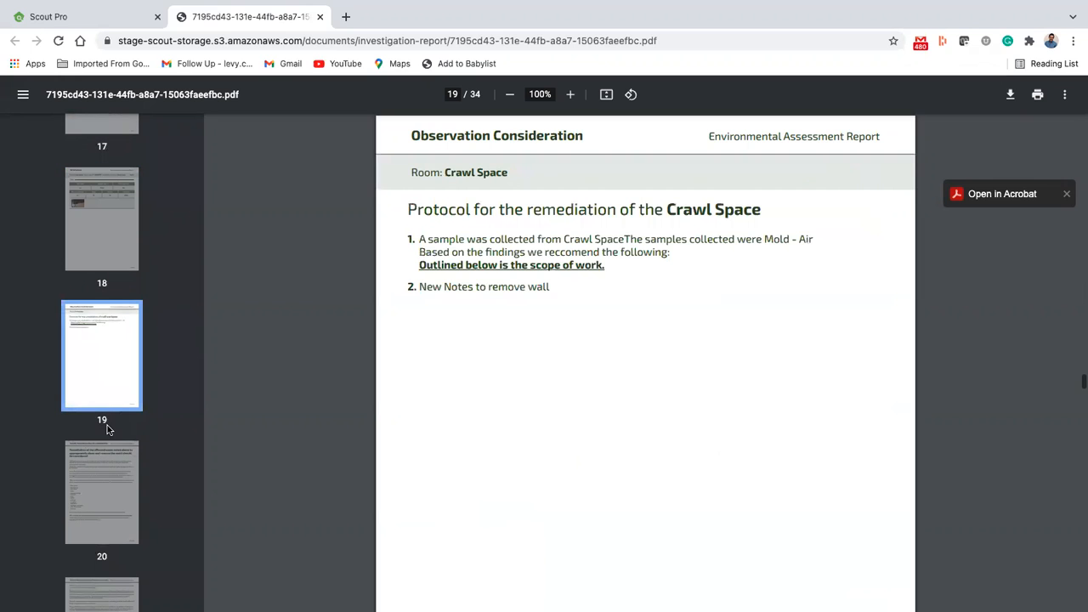
scroll(107, 425, down, 5)
scroll(107, 429, down, 15)
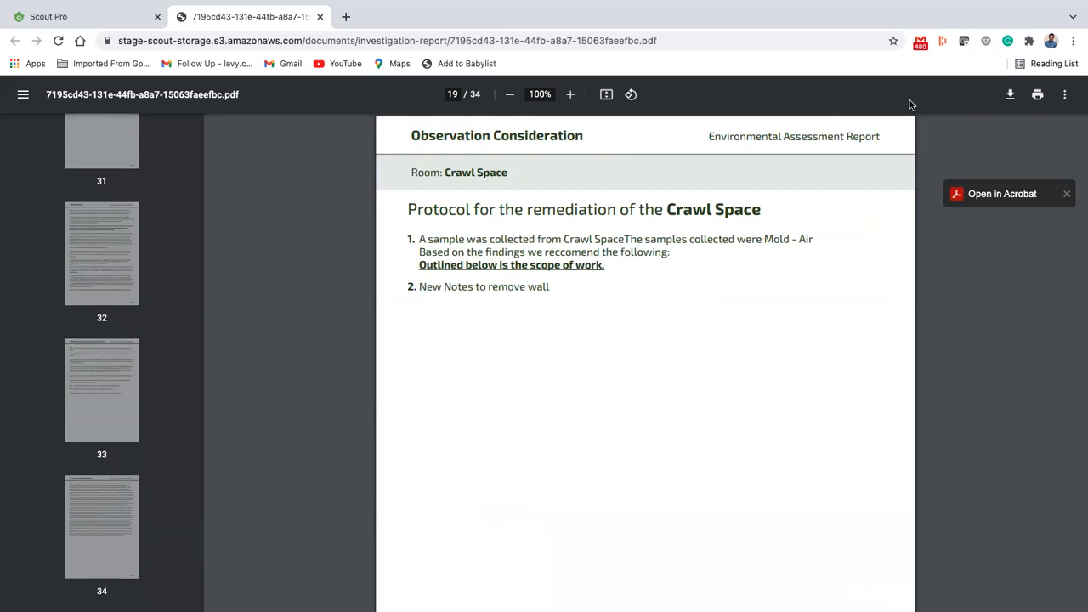
Step: Download the investigation report PDF, save it, and close the PDF to return to the inspection's documents
click(1014, 97)
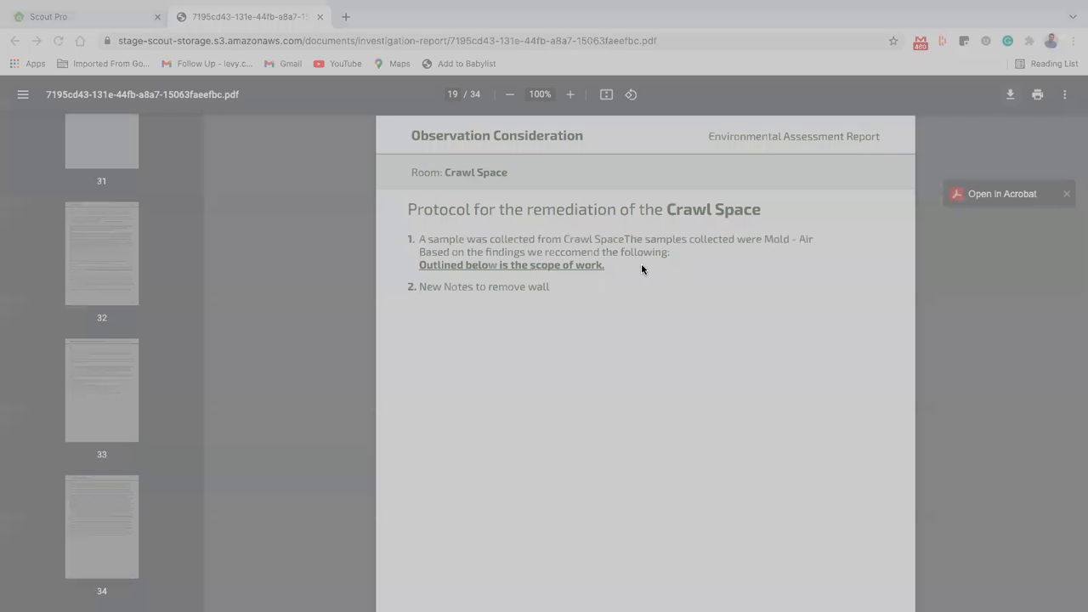
key(Return)
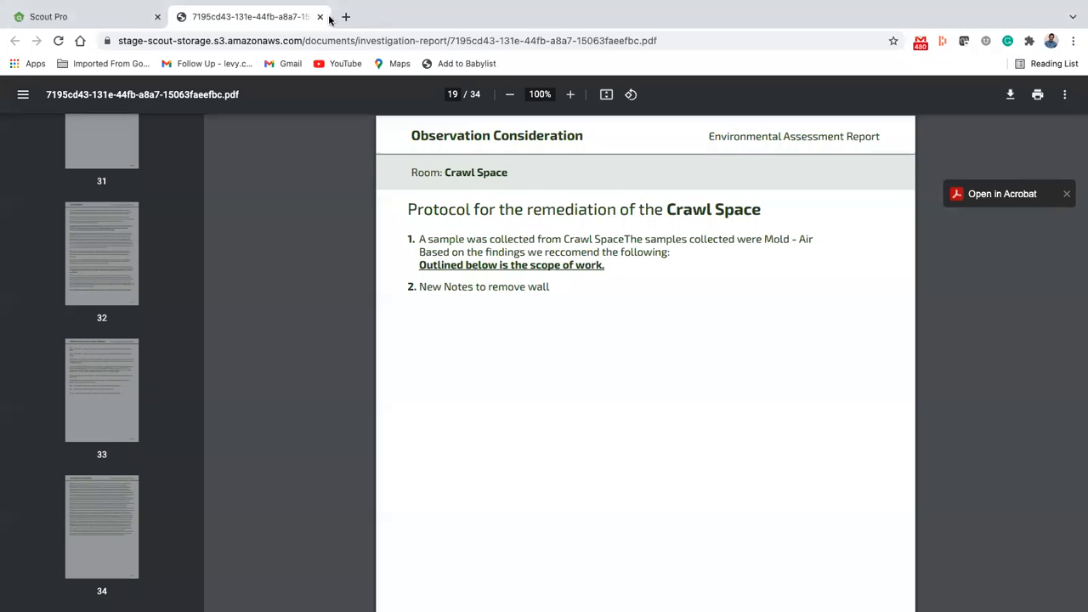
click(320, 17)
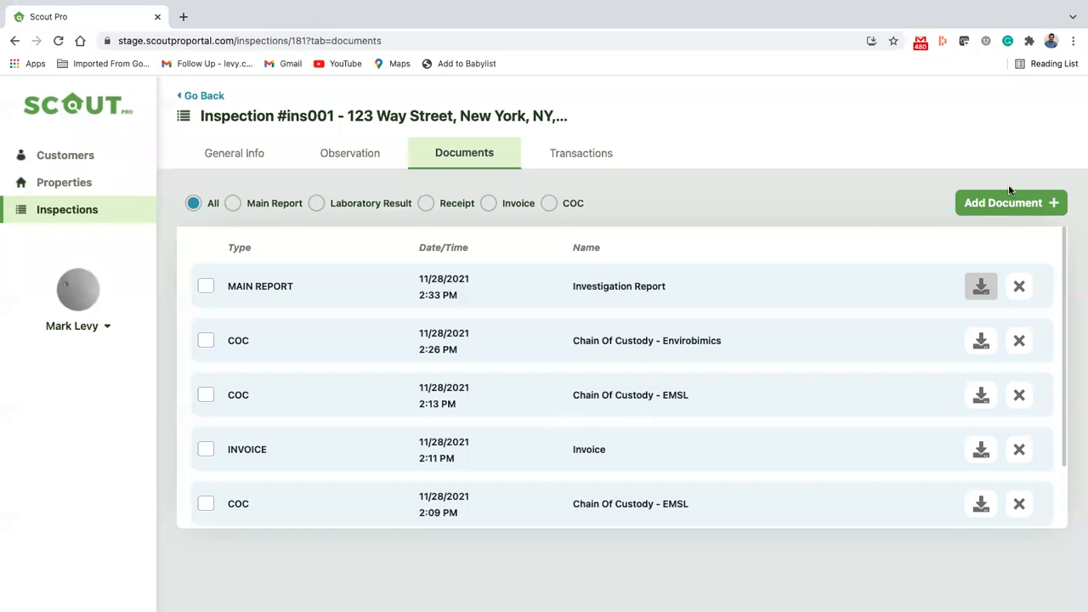
Step: Select the Investigation Report, the Invoice and the Receipt in the inspection's documents and email them together
click(205, 286)
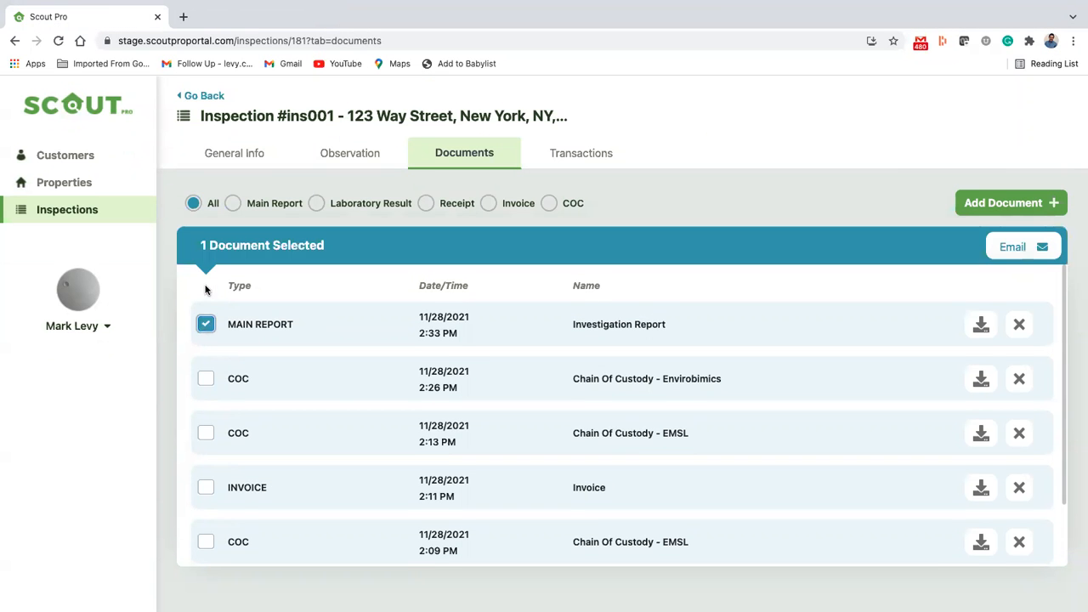
click(206, 488)
scroll(234, 429, down, 1)
click(206, 520)
click(1023, 245)
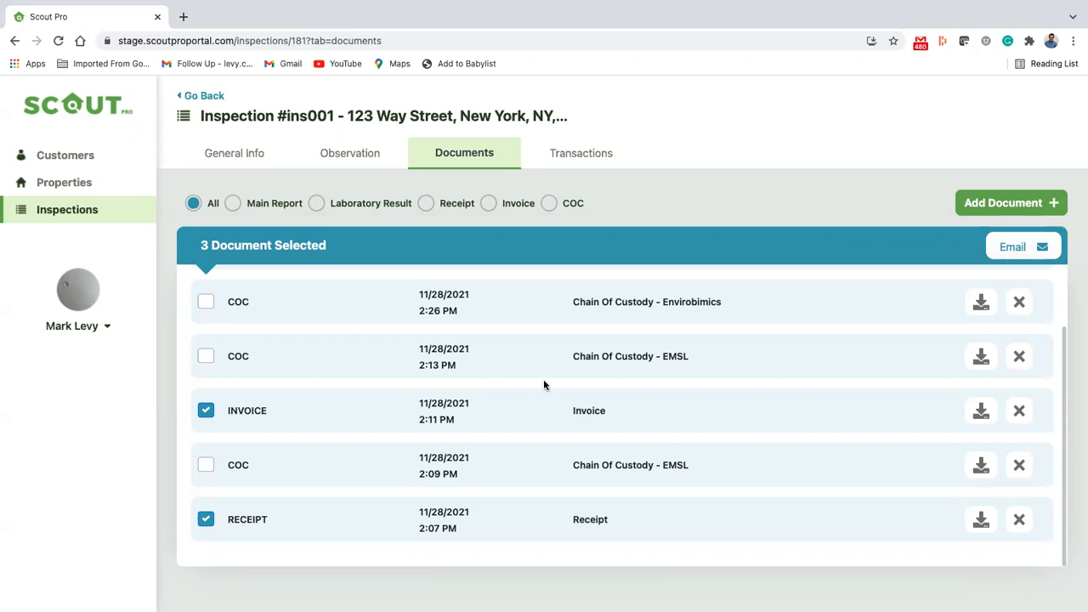
scroll(544, 385, up, 2)
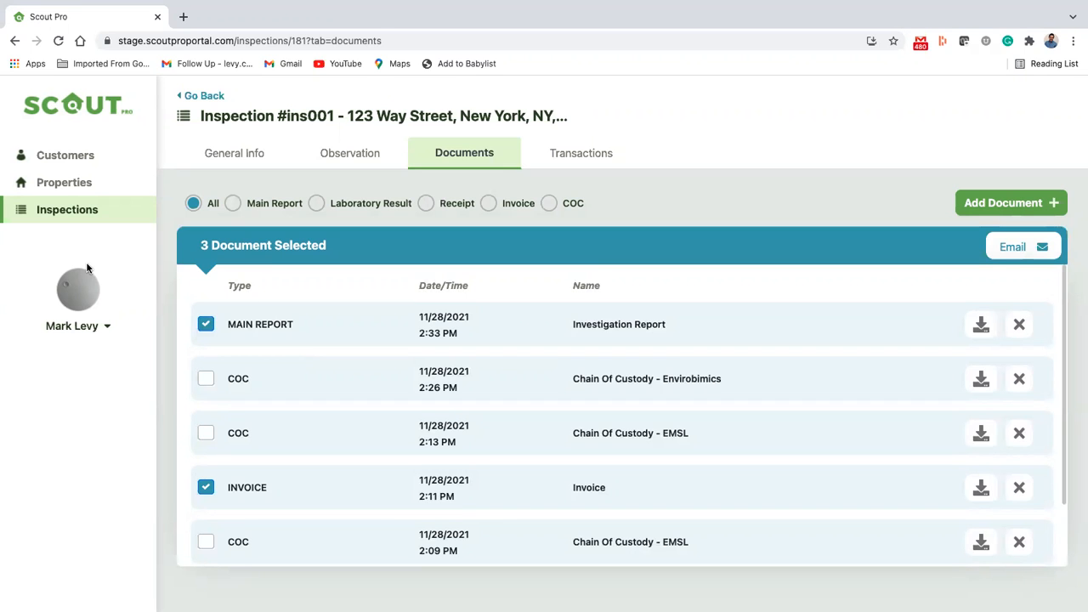
mouse_move(566, 5)
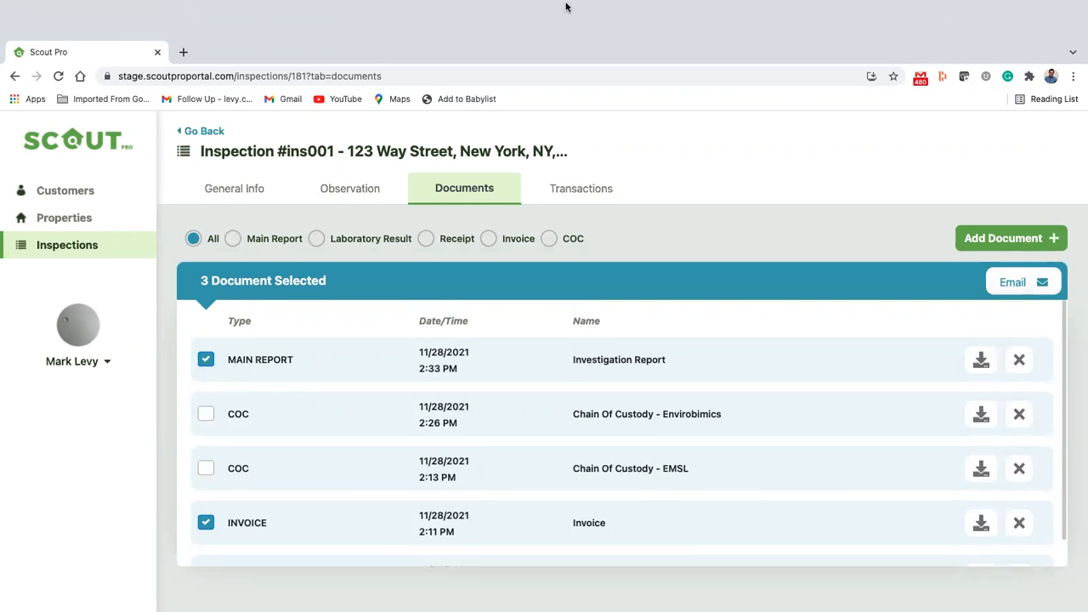